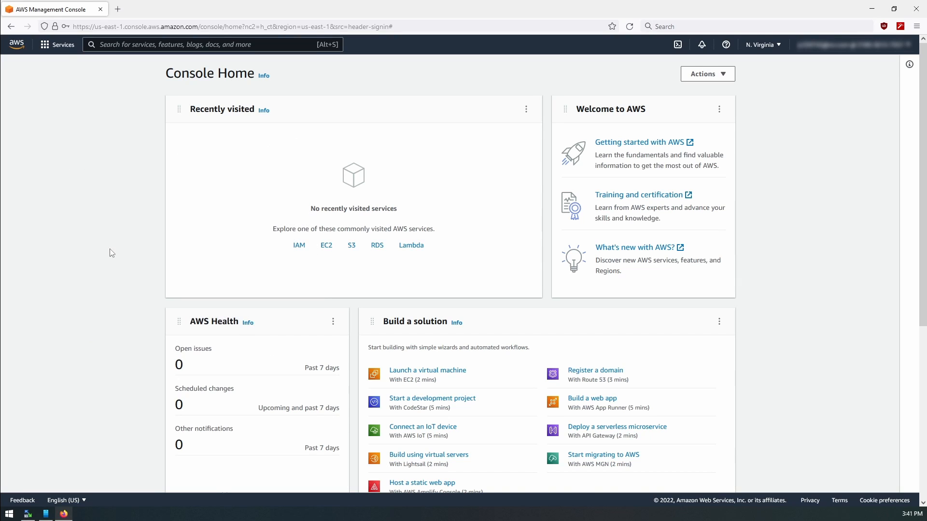
Step: Open the EC2 service from the Compute category and go to its Dedicated Hosts list
click(60, 46)
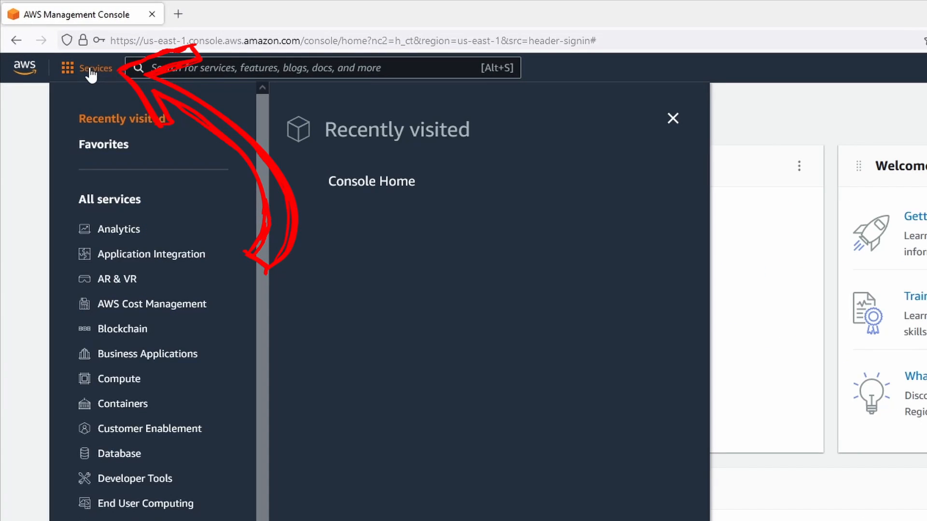
click(120, 380)
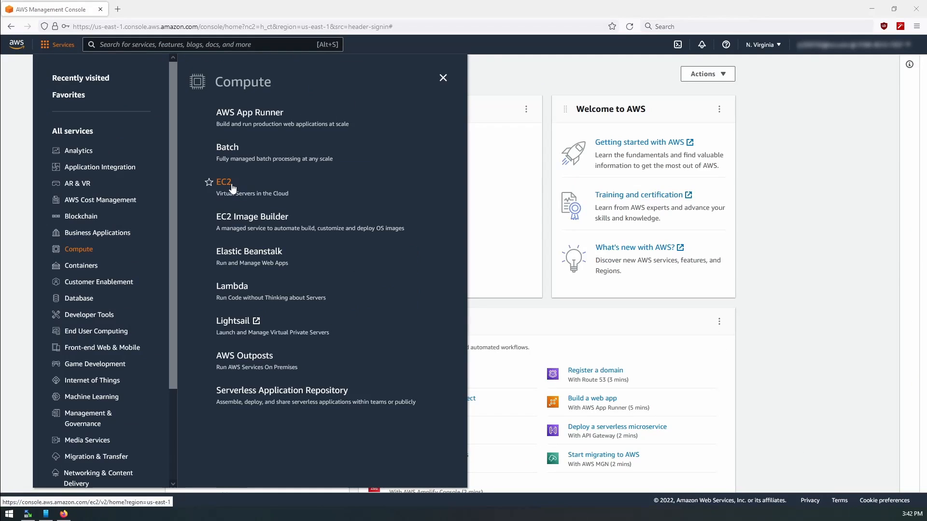
click(347, 282)
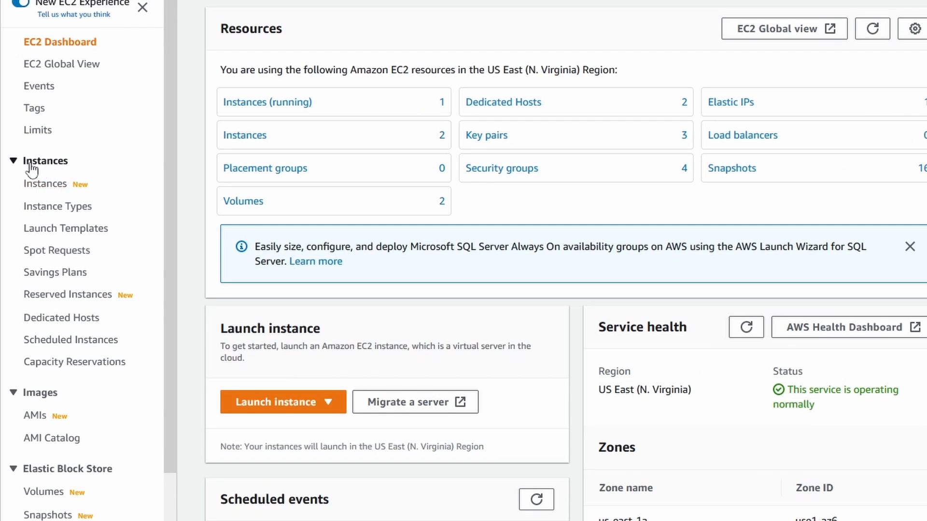
click(14, 162)
click(15, 161)
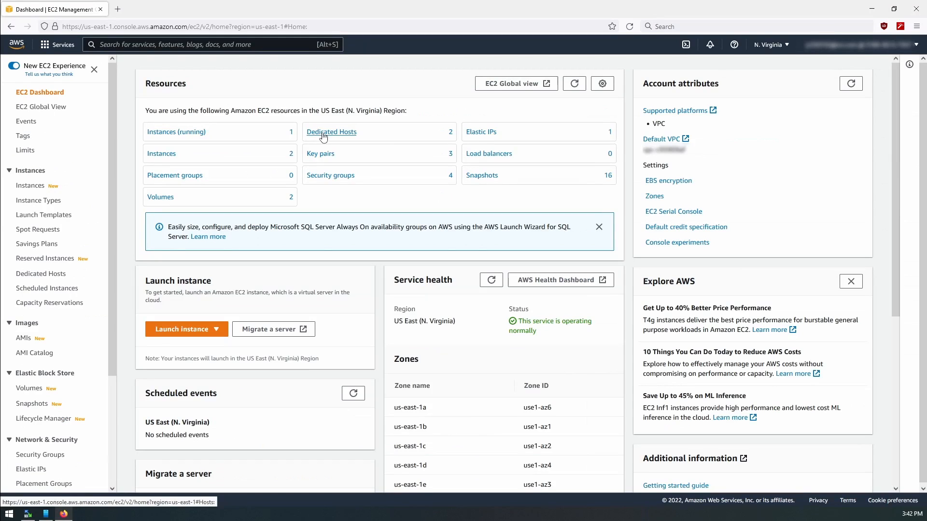
click(323, 137)
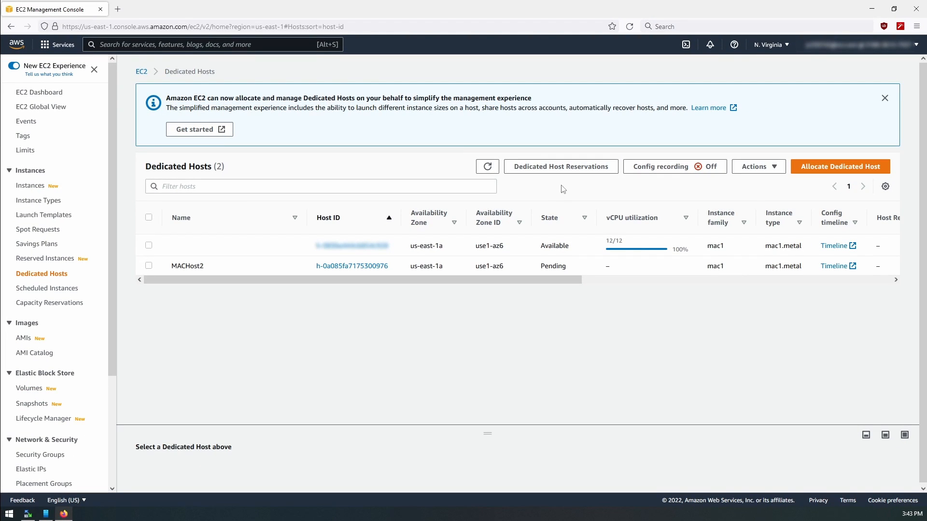
Step: Start allocating a new Dedicated Host and set its name tag to MacHost
click(825, 169)
scroll(196, 196, down, 3)
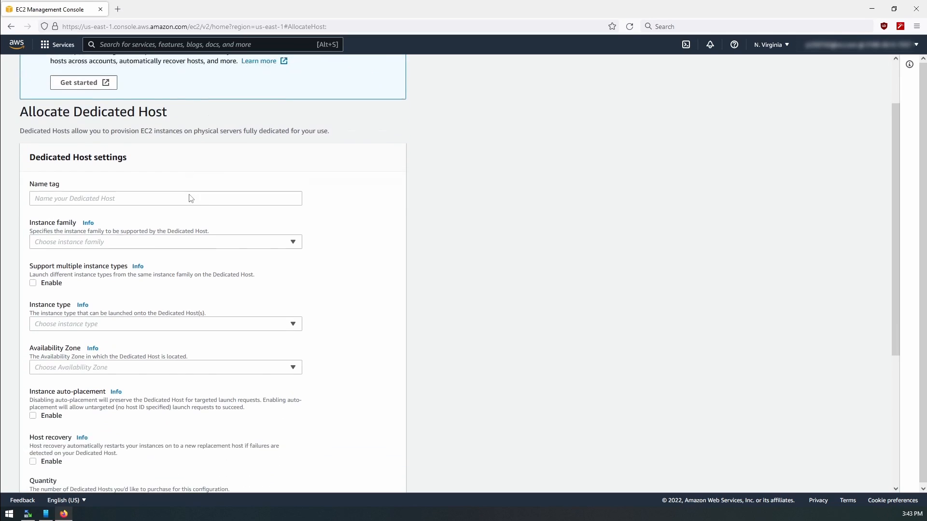
click(88, 97)
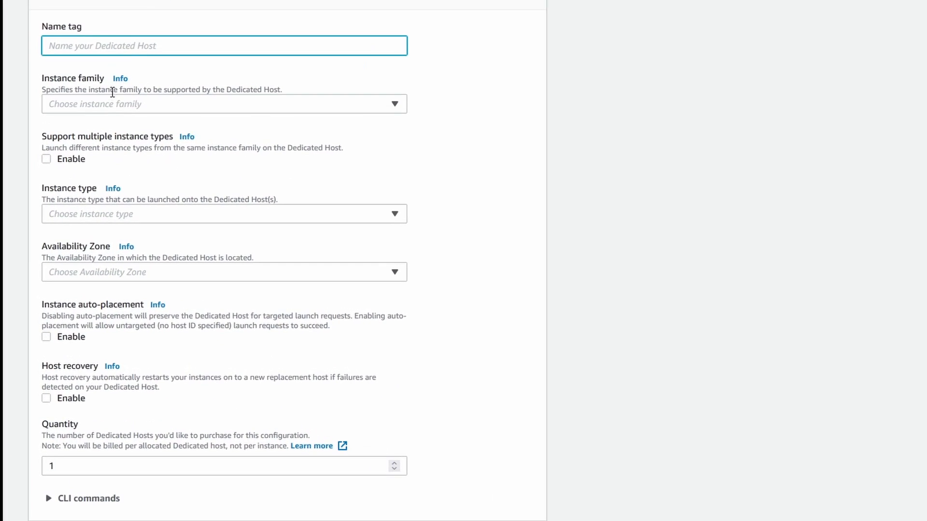
click(110, 106)
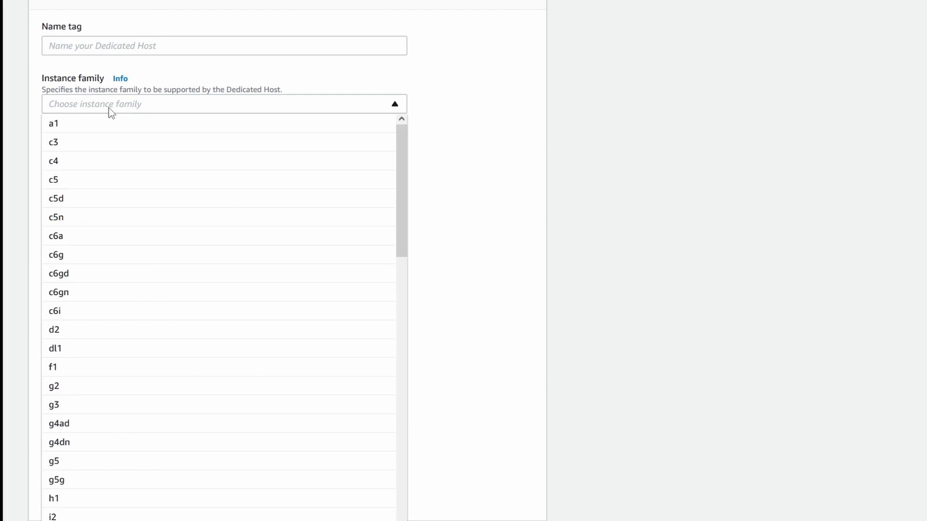
click(113, 48)
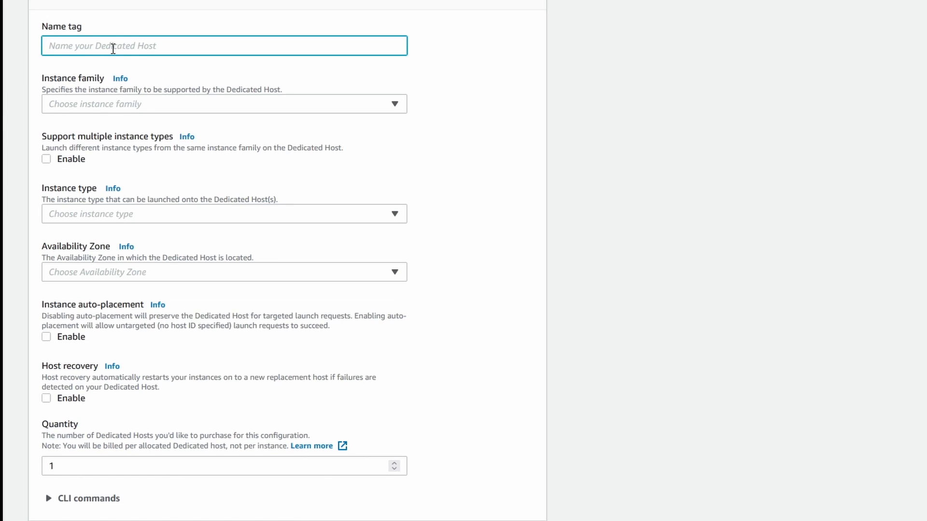
text(MacHost)
Step: Choose mac1 as the instance family for the Dedicated Host
click(116, 106)
click(116, 105)
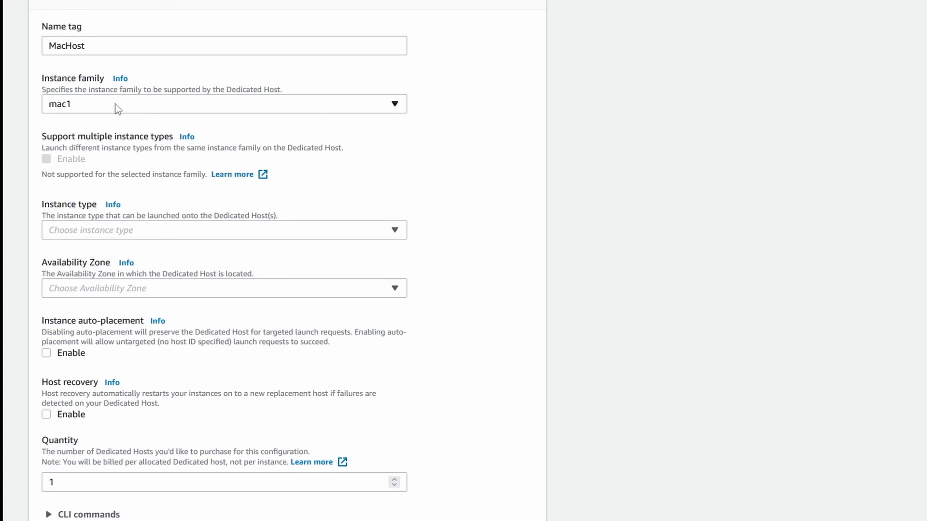
click(116, 105)
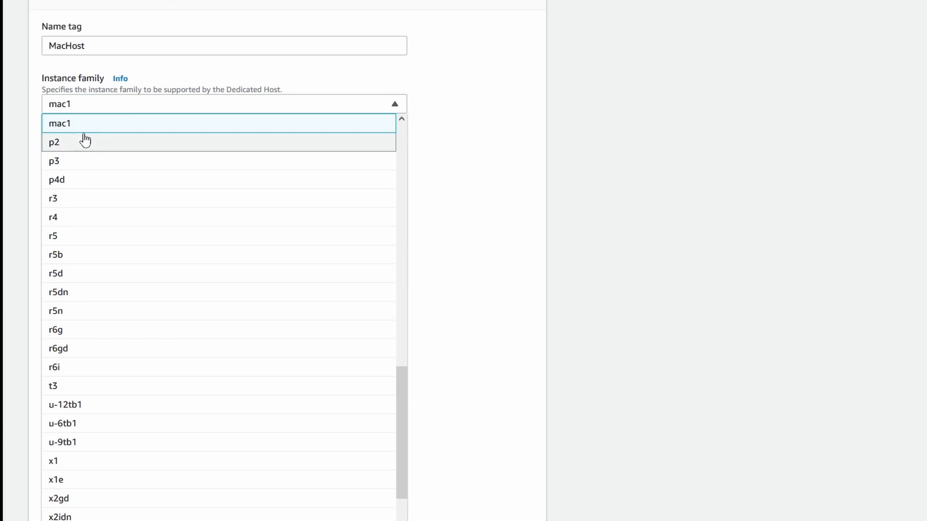
scroll(91, 147, up, 2)
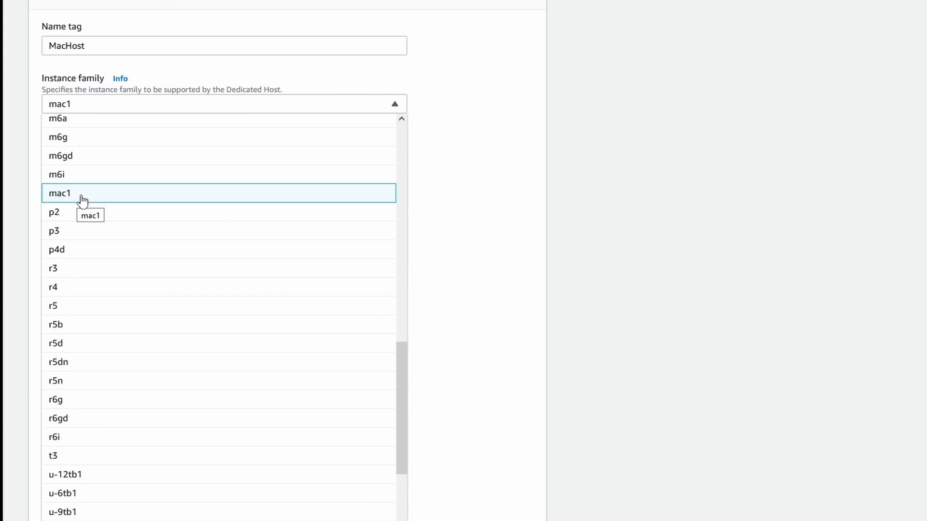
click(82, 199)
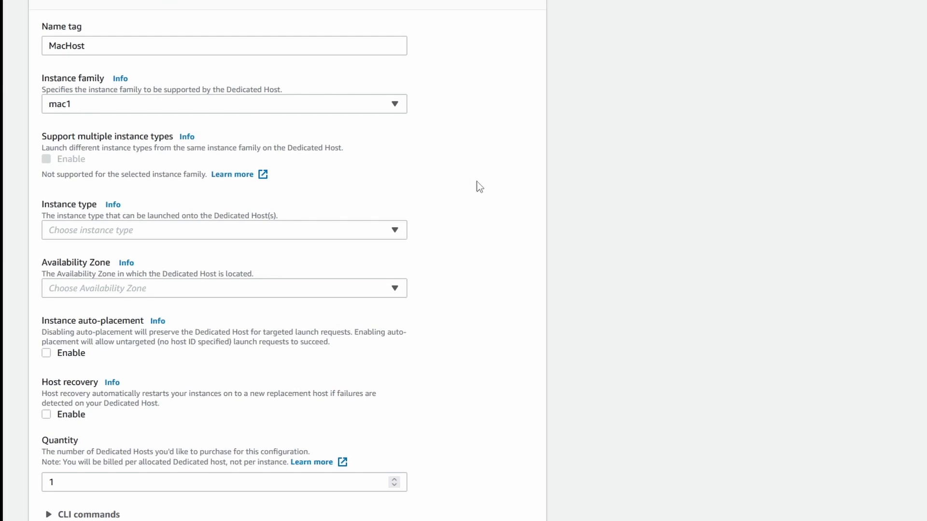
Step: Set the host's instance type to mac1.metal and its Availability Zone to us-east-1a
scroll(471, 187, down, 3)
click(389, 94)
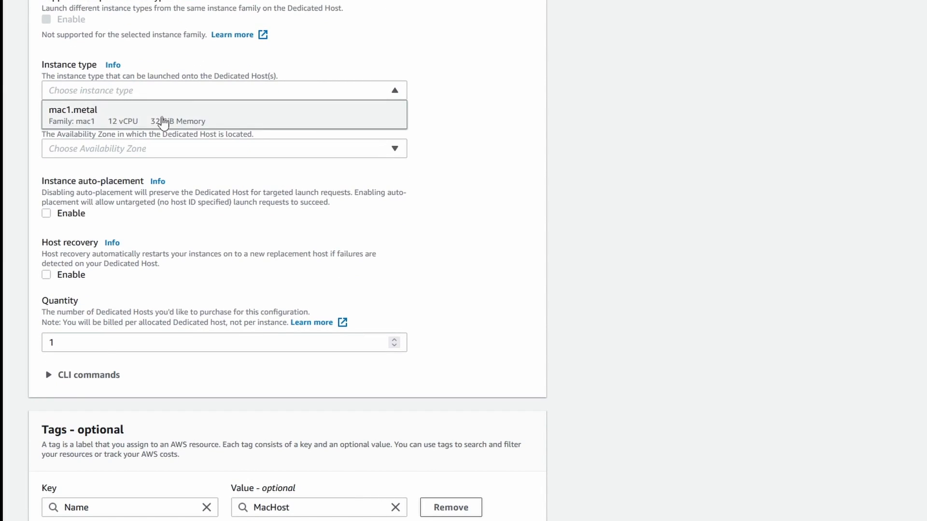
click(94, 124)
click(133, 153)
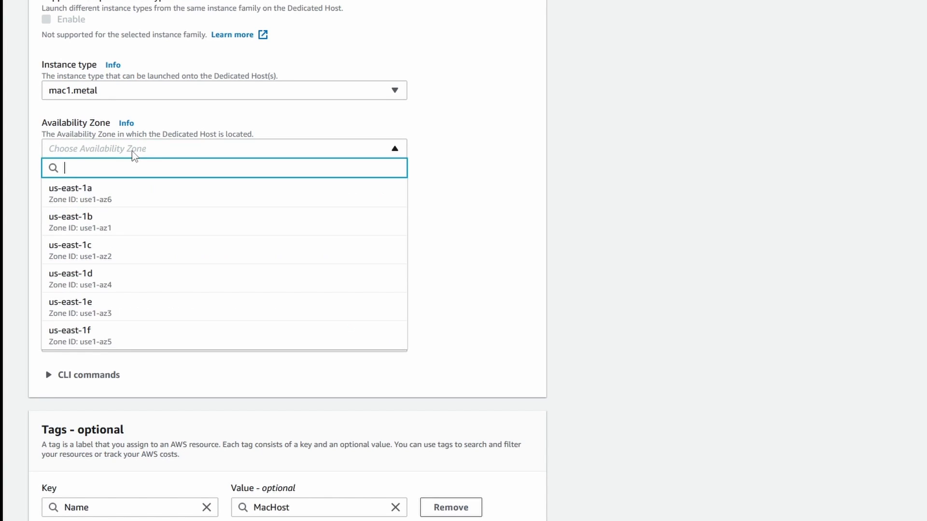
click(306, 201)
Step: Enable instance auto-placement for the Dedicated Host and review the completed settings
scroll(275, 191, down, 1)
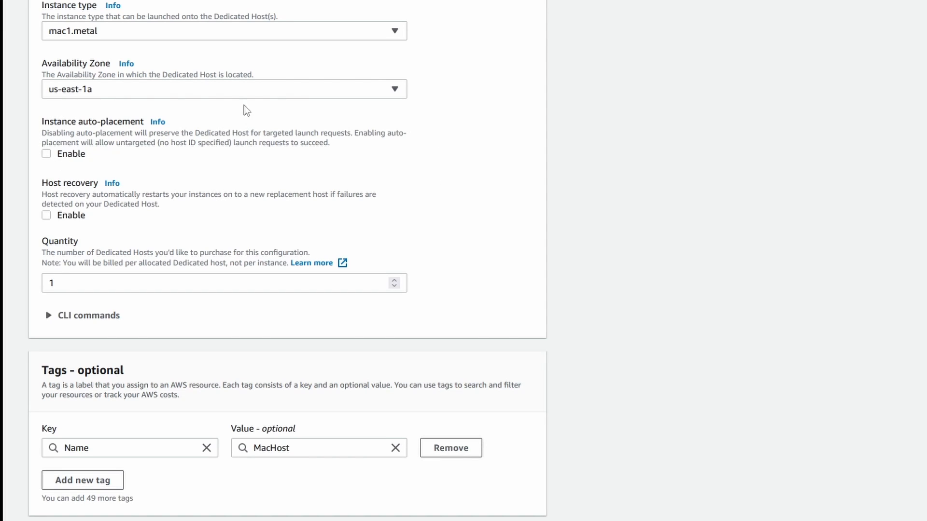
click(47, 156)
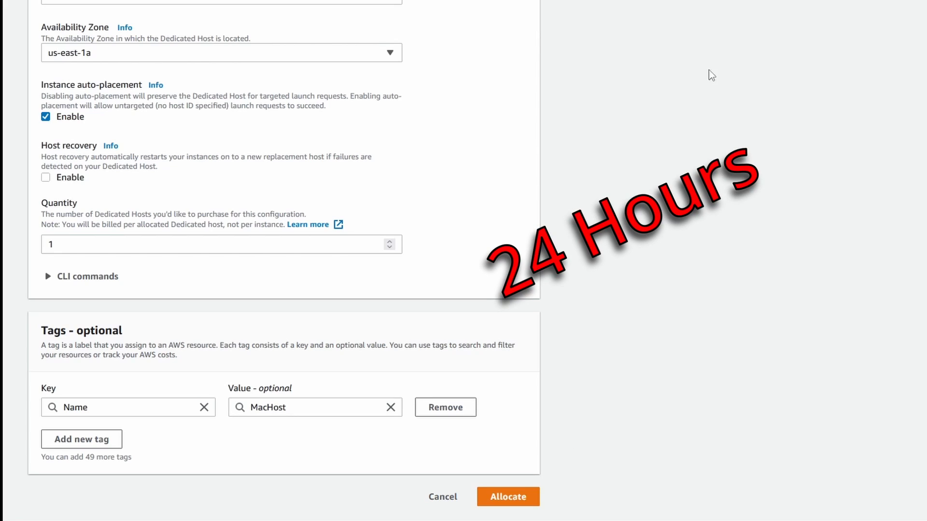
scroll(460, 249, up, 2)
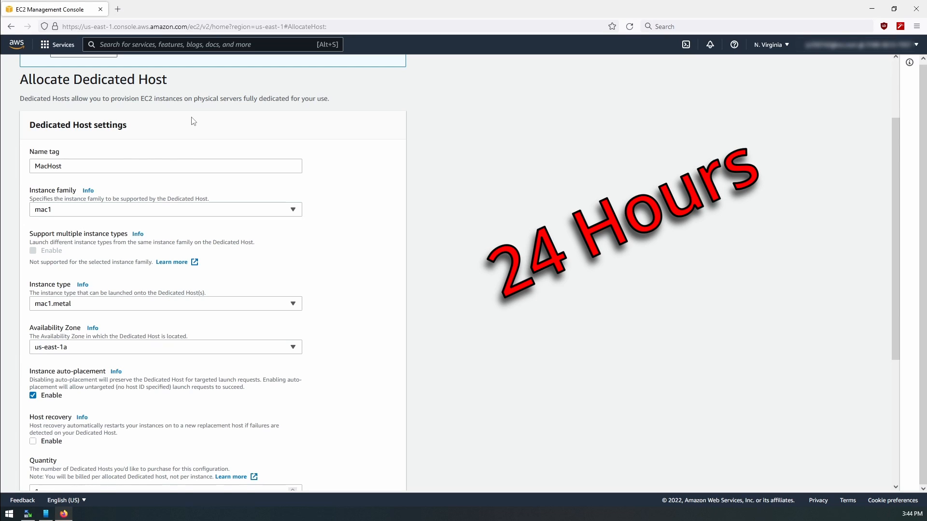
scroll(196, 119, down, 5)
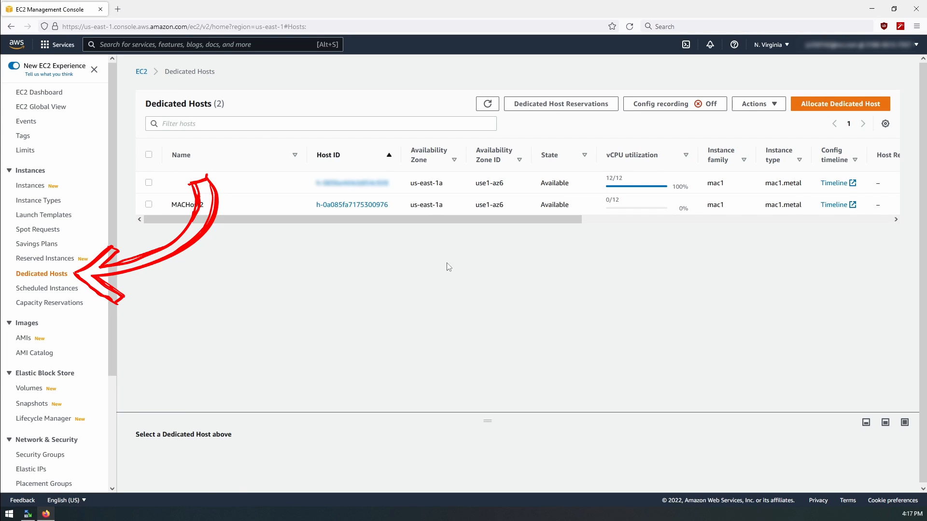
Step: Select MACHost2 in the Dedicated Hosts list and check which actions are available for it
click(268, 208)
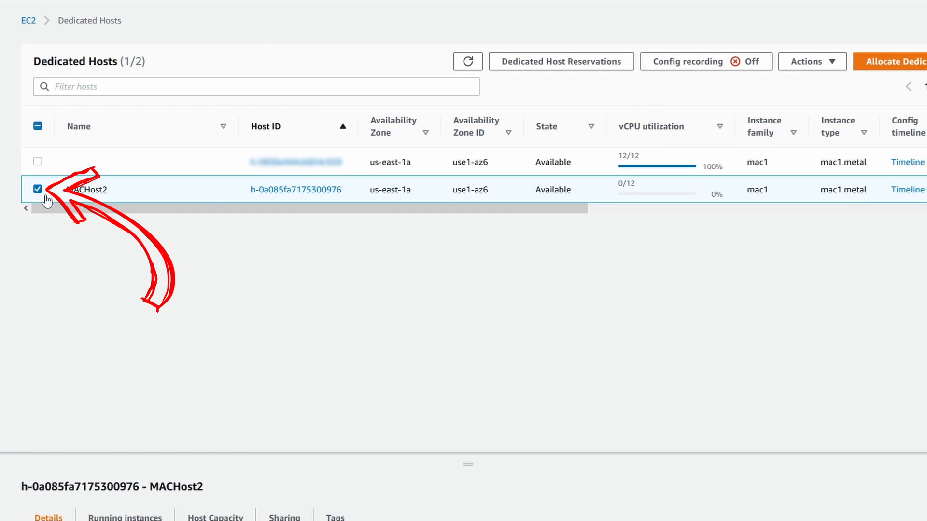
click(818, 67)
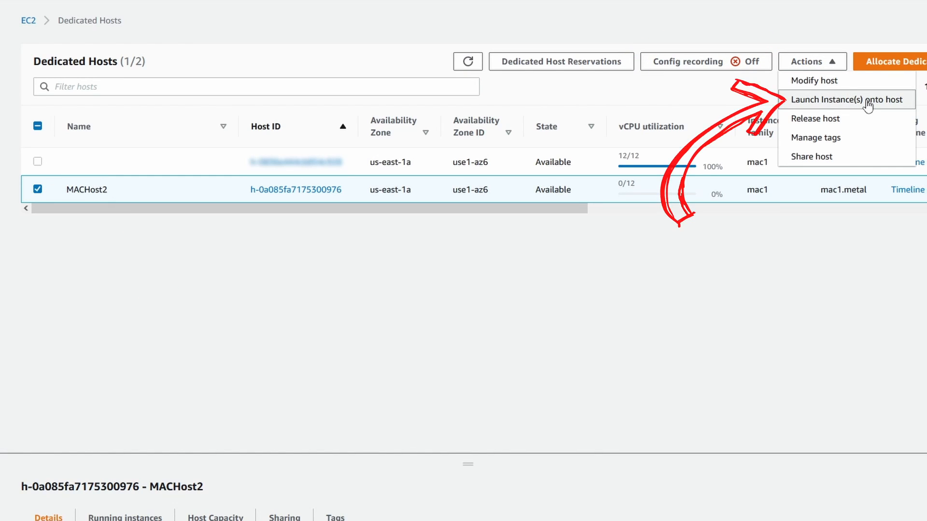
click(328, 319)
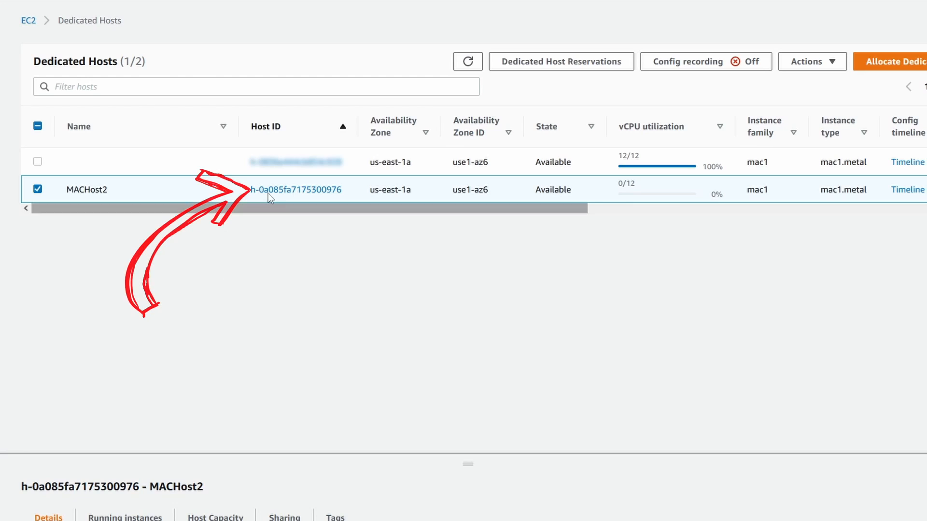
Step: Open the details of MACHost2 and examine its host capacity and running instances
click(300, 190)
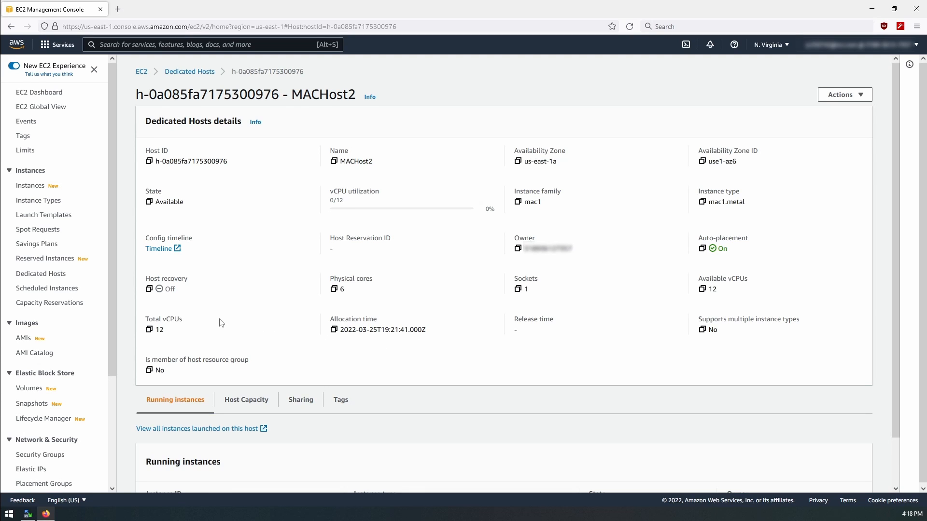
scroll(265, 296, down, 2)
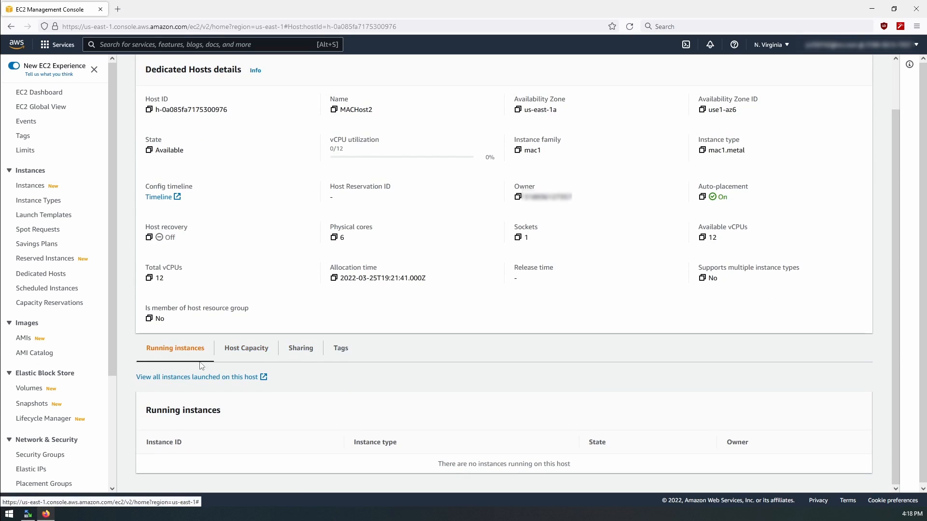
click(256, 355)
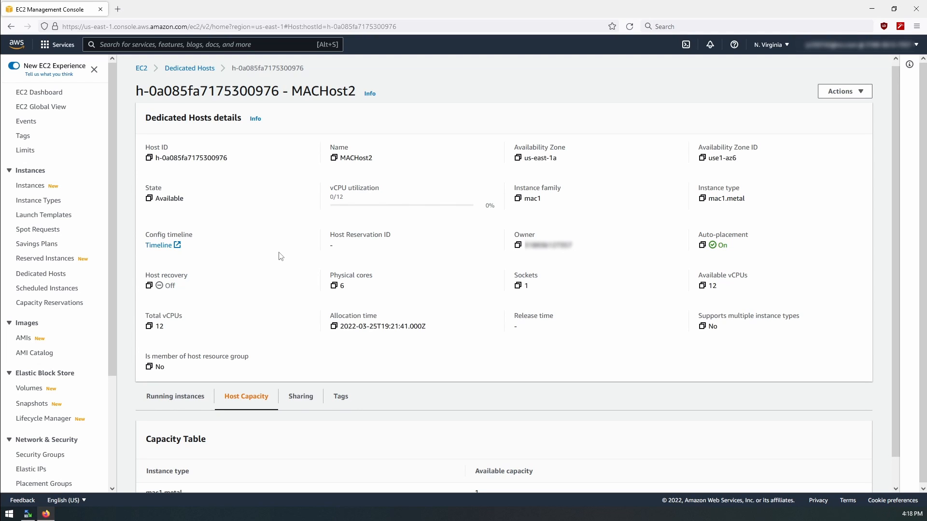
click(192, 405)
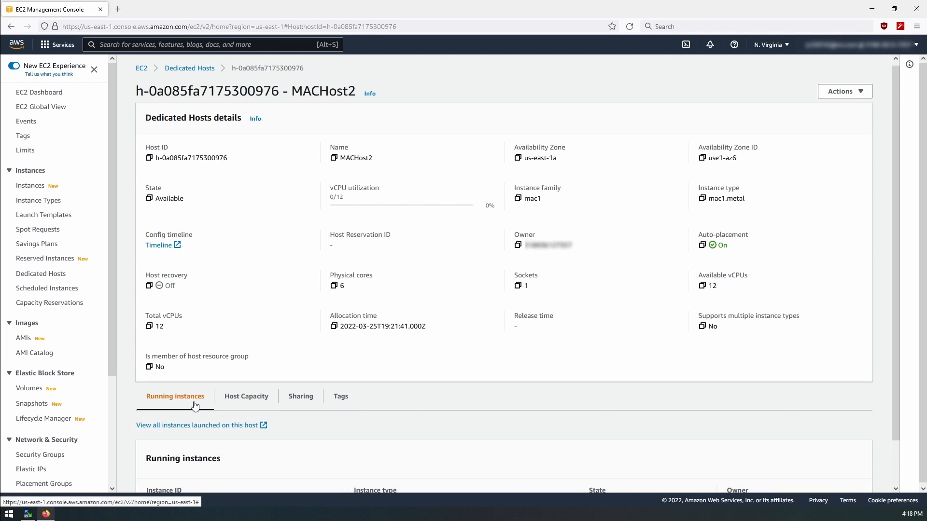
scroll(216, 410, down, 1)
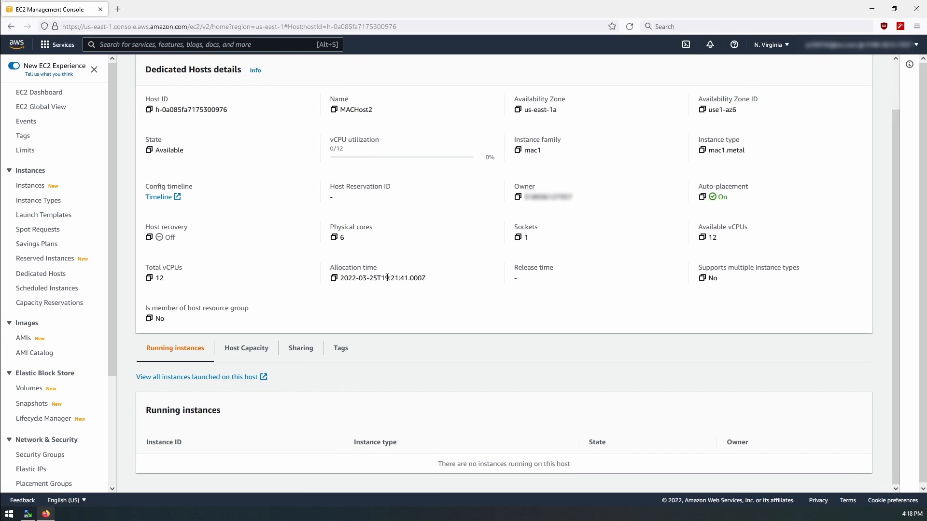
scroll(360, 303, up, 1)
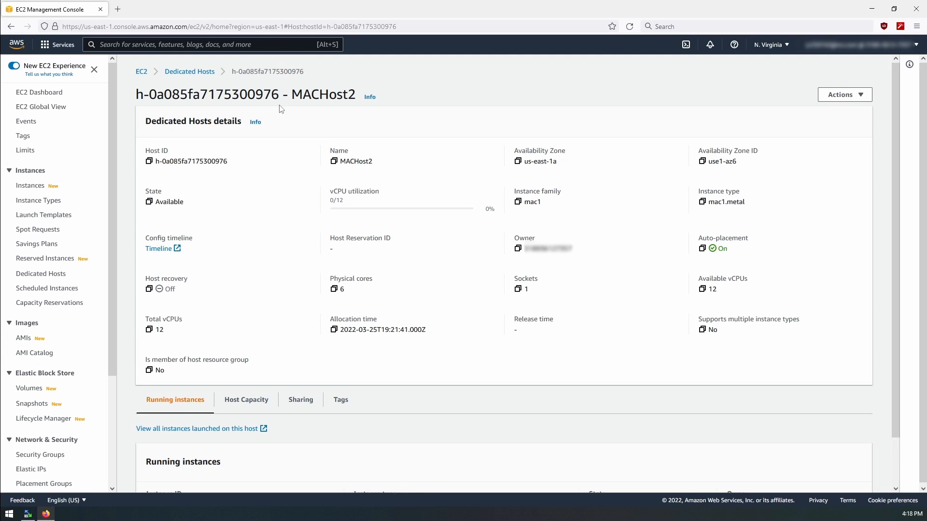
Step: Start launching an instance onto the MACHost2 host and browse the offered Amazon Machine Images
click(855, 98)
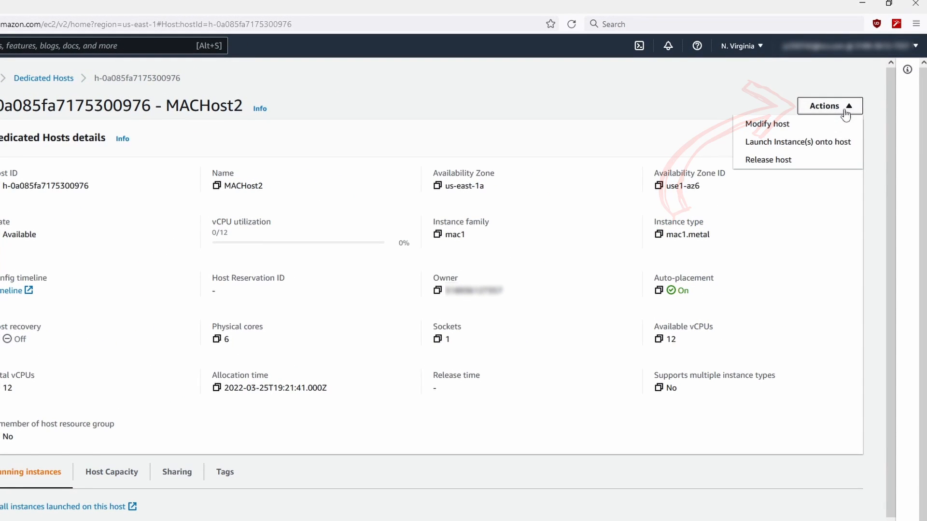
click(797, 142)
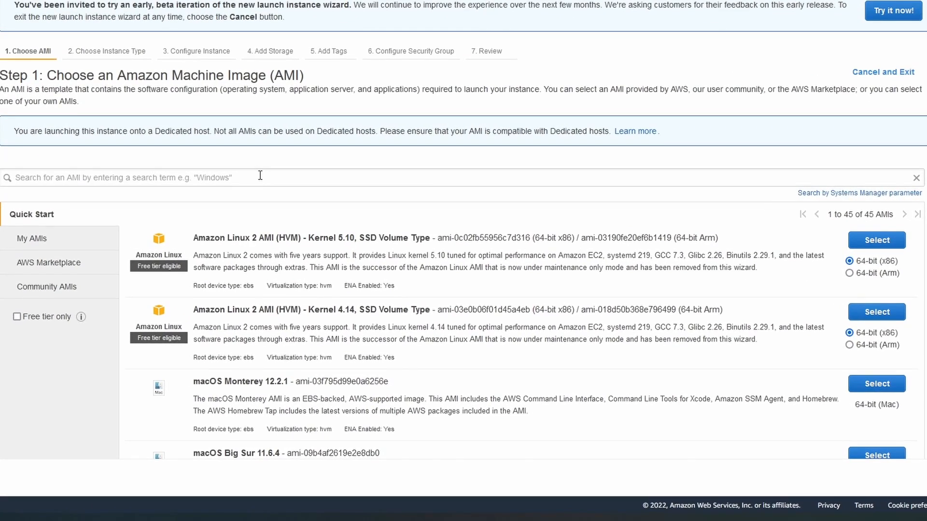
scroll(338, 223, down, 4)
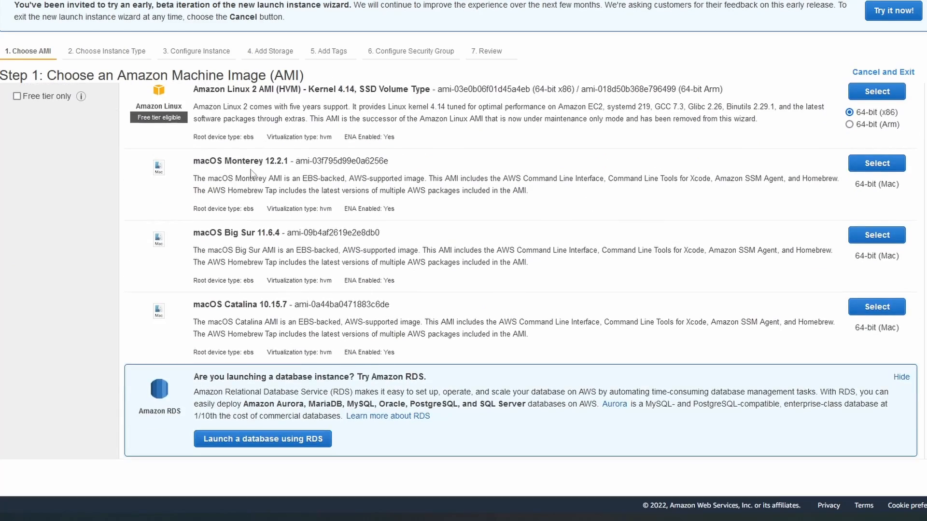
scroll(393, 254, down, 10)
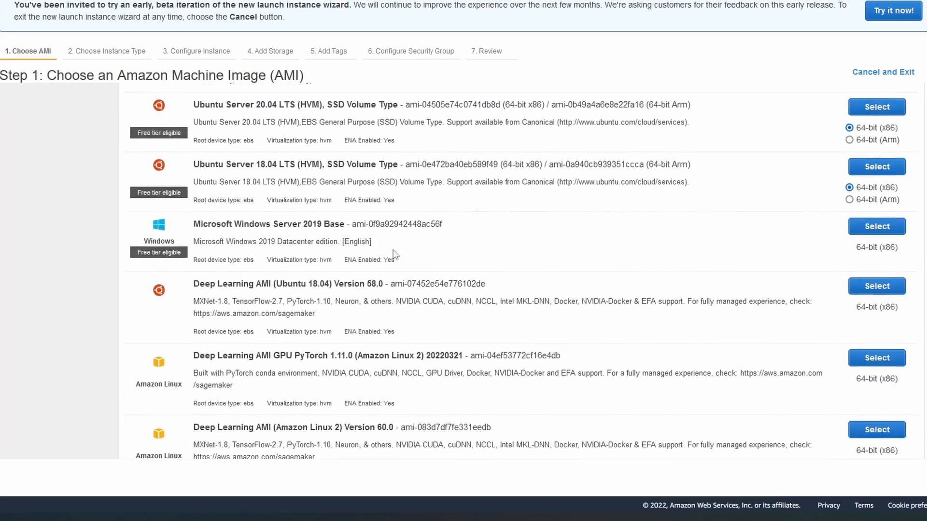
scroll(394, 251, down, 12)
scroll(401, 251, up, 8)
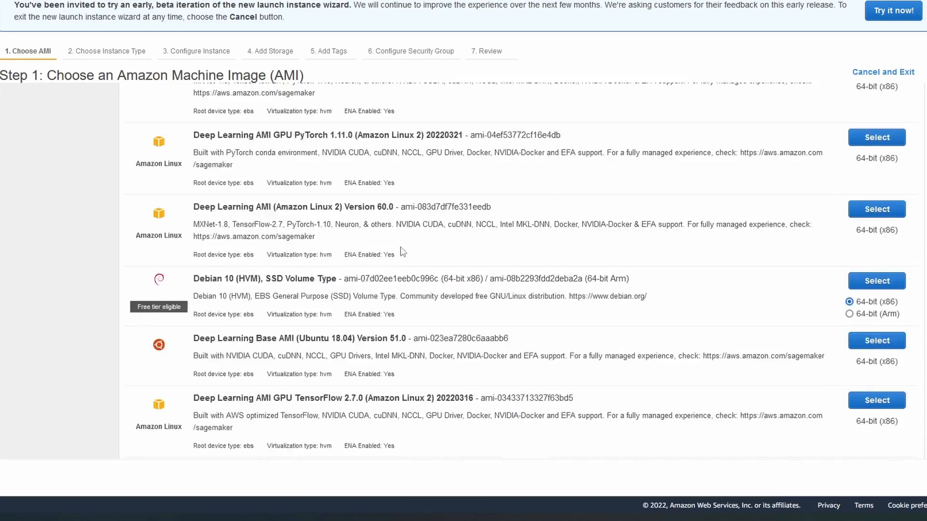
scroll(401, 252, up, 15)
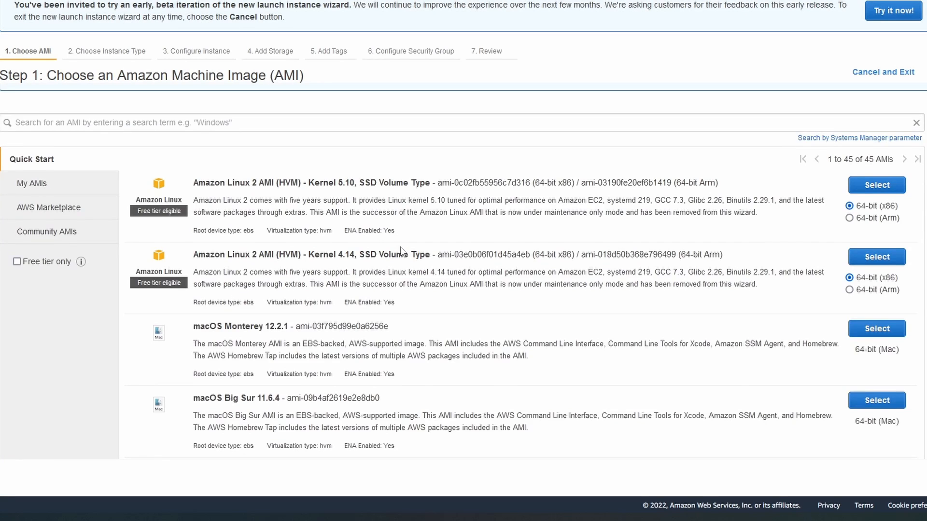
Step: Examine the macOS images on offer: Monterey 12.2.1, Big Sur 11.6.4 and Catalina 10.15.7
scroll(401, 251, down, 3)
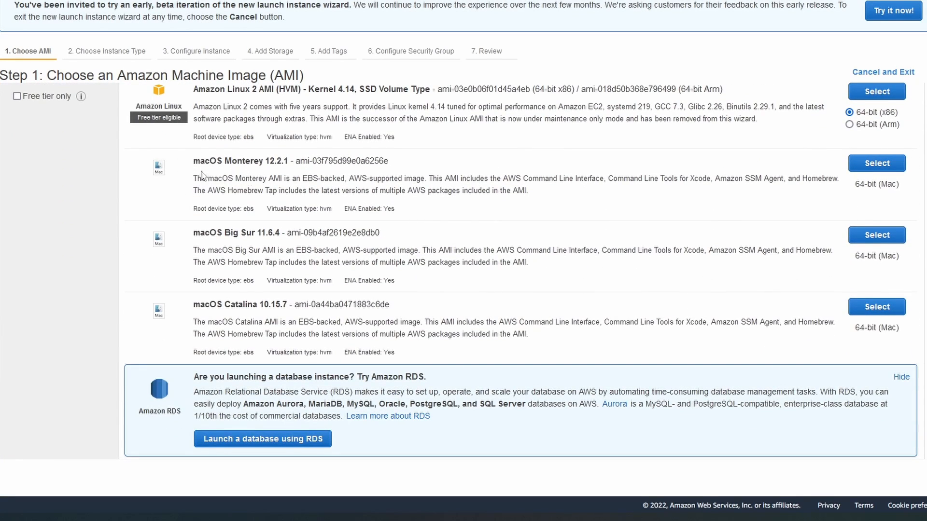
drag(200, 161, 263, 165)
click(258, 177)
drag(198, 235, 275, 234)
click(237, 316)
drag(197, 305, 290, 304)
click(287, 305)
scroll(289, 303, up, 1)
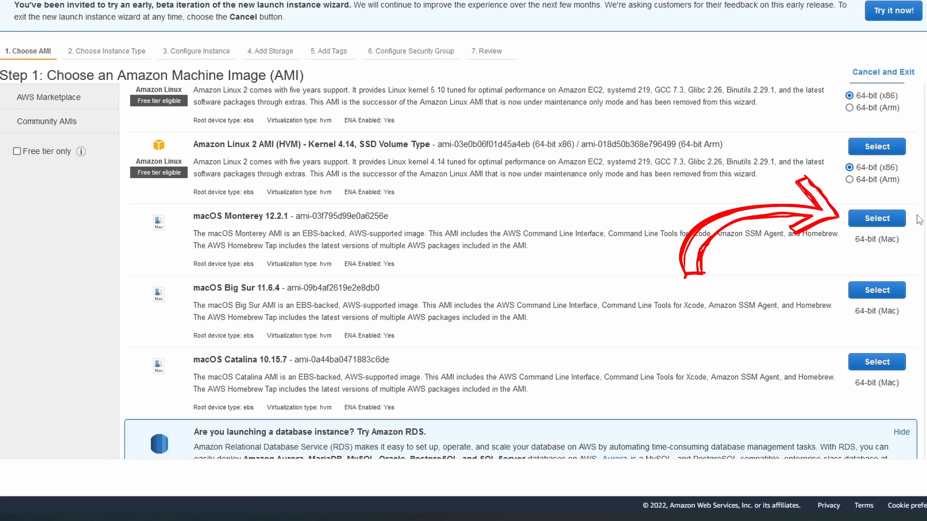
Step: Choose the macOS Monterey 12.2.1 image on mac1.metal and set the instance's subnet to the default in us-east-1a
click(877, 220)
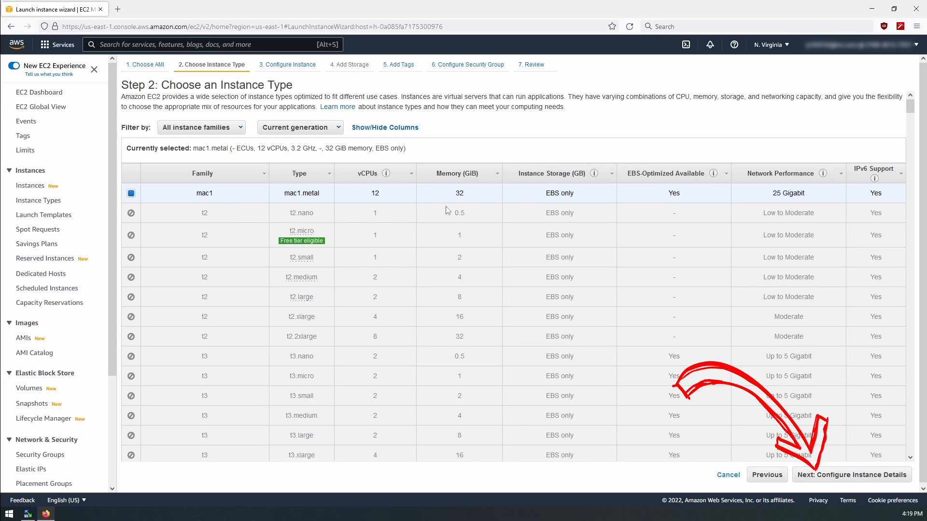
click(843, 476)
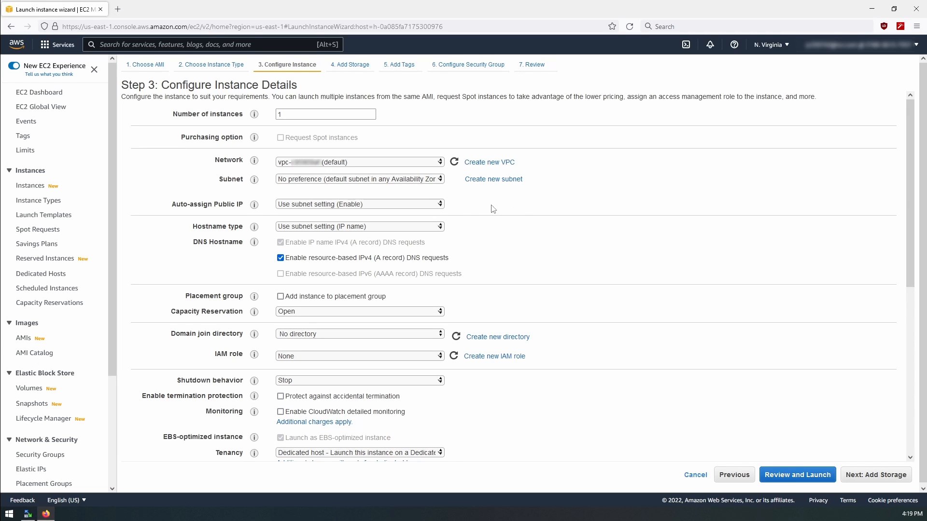
click(422, 184)
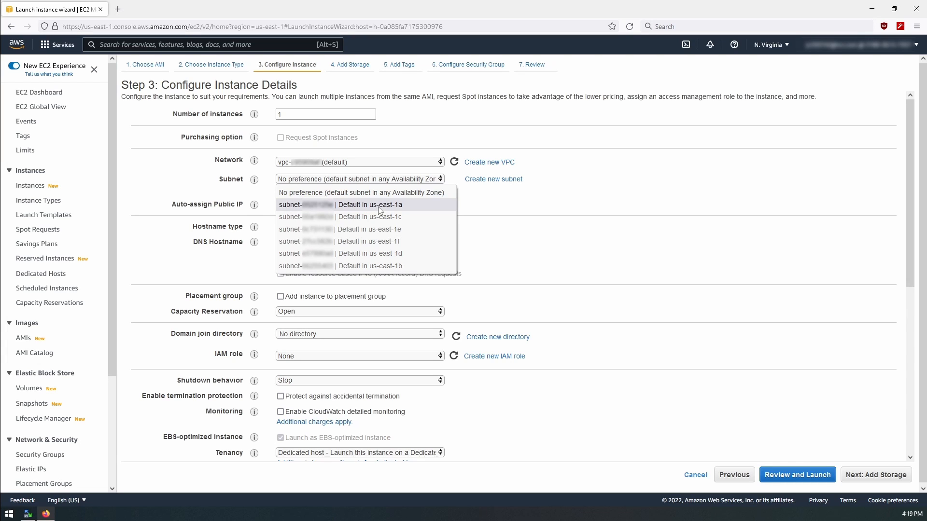
click(411, 210)
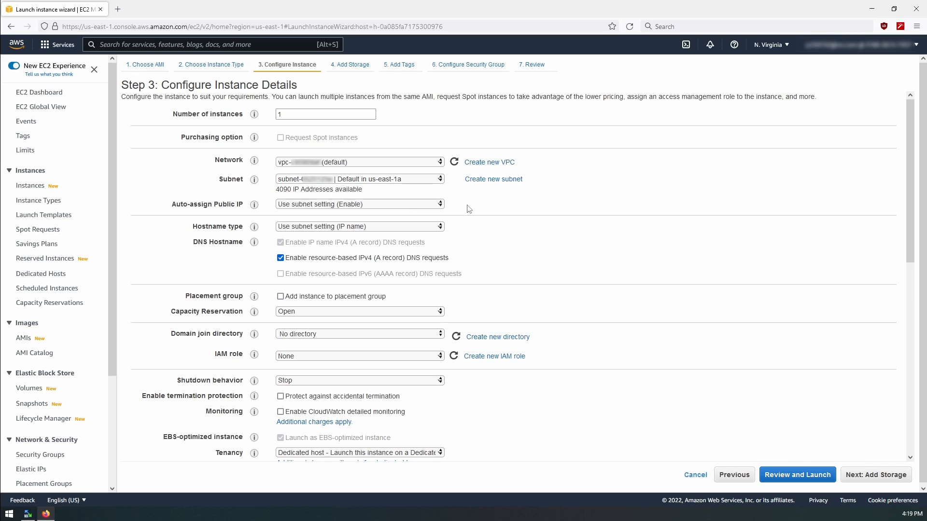
Step: Examine the remaining instance details, including tenancy, the assigned Dedicated Host, network interfaces and advanced details
scroll(486, 214, down, 2)
scroll(528, 248, down, 2)
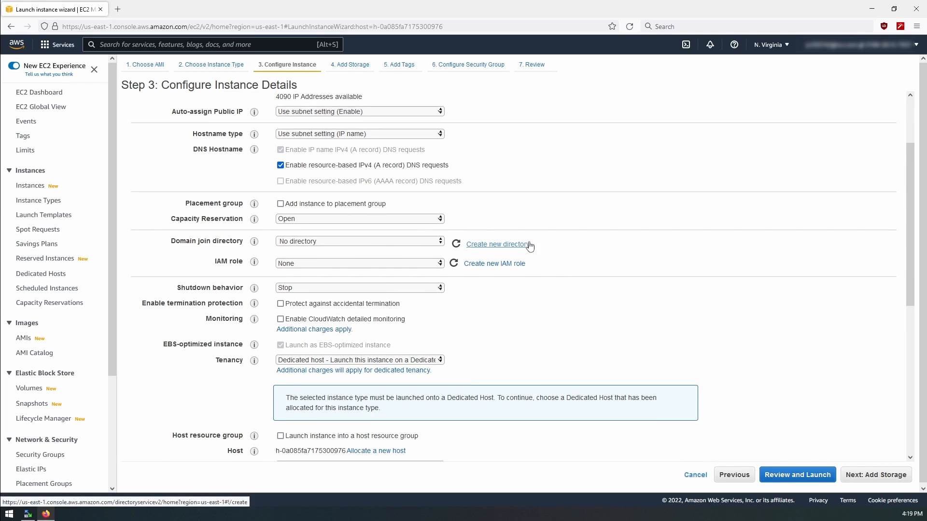
scroll(413, 230, down, 5)
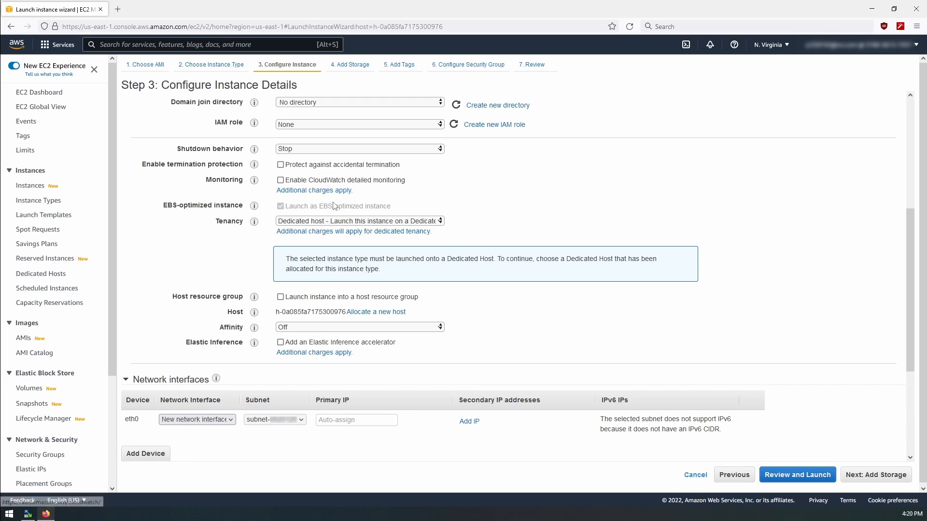
scroll(290, 242, down, 1)
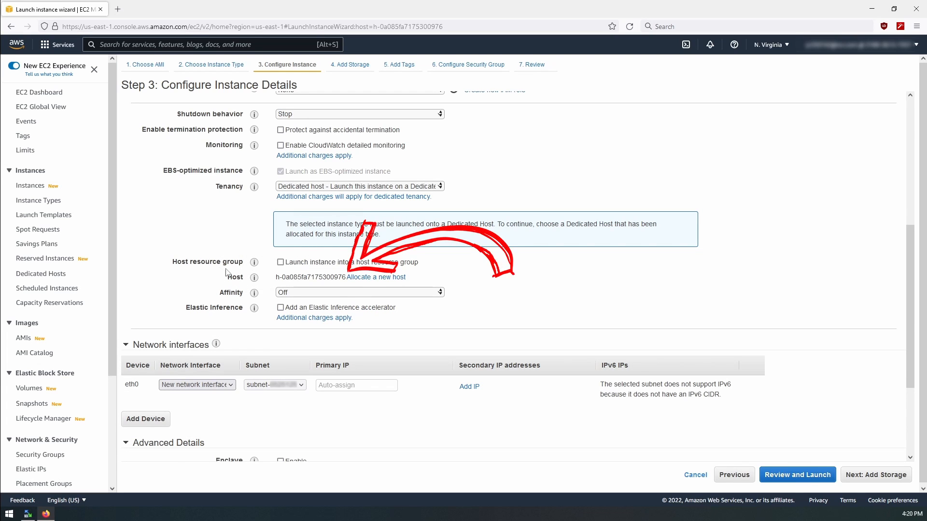
mouse_move(254, 278)
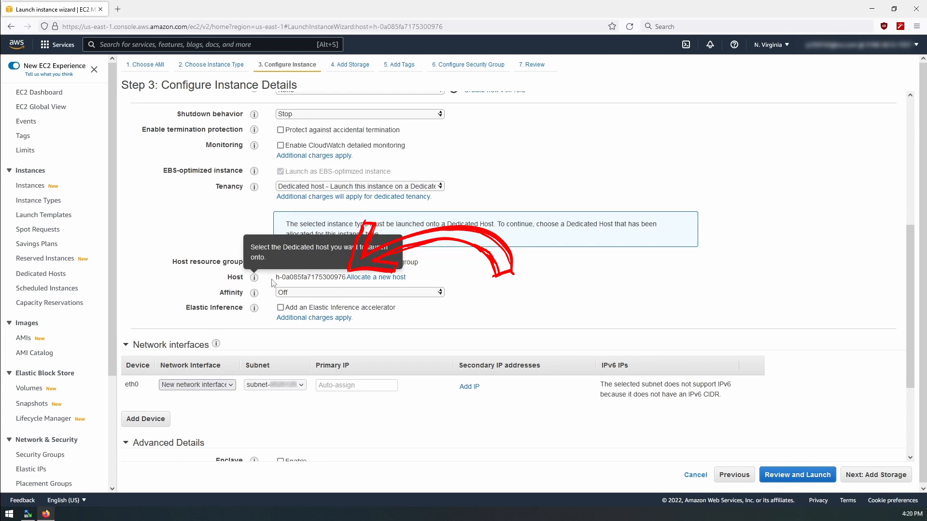
drag(277, 278, 346, 278)
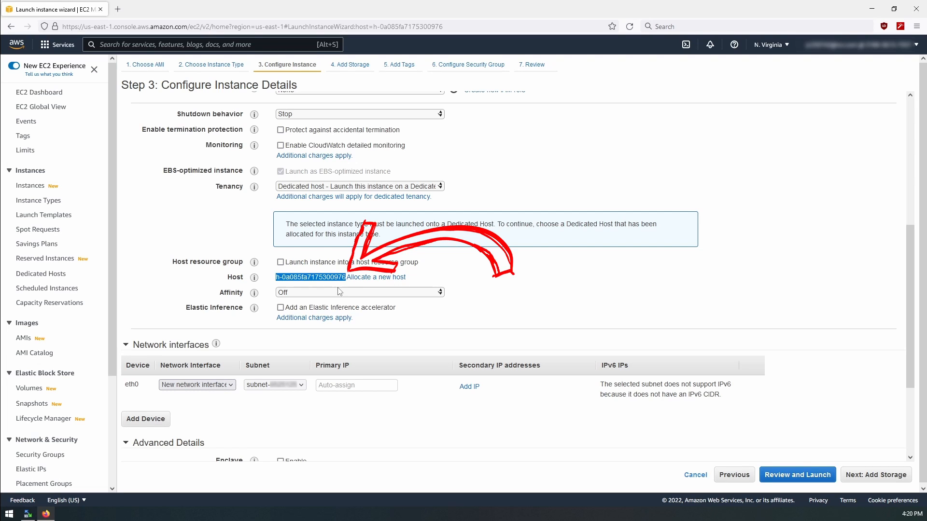
click(599, 291)
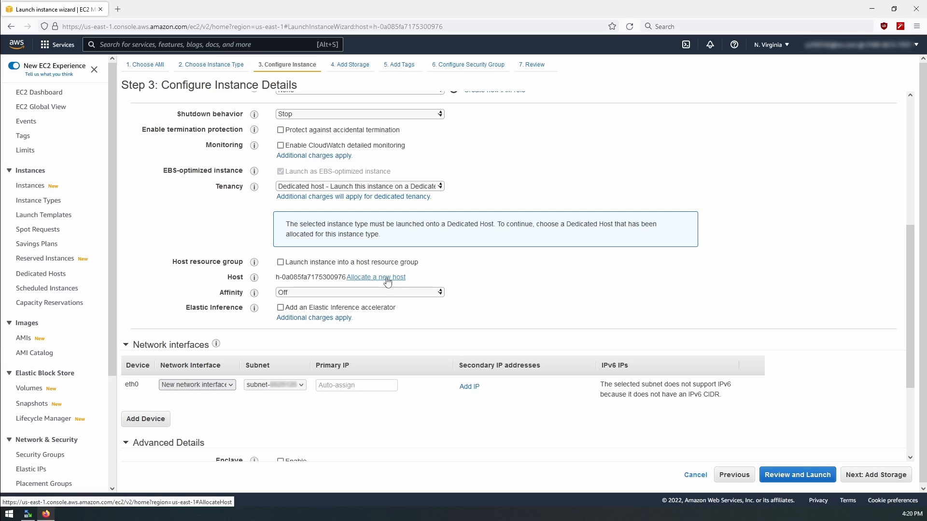
scroll(385, 284, up, 2)
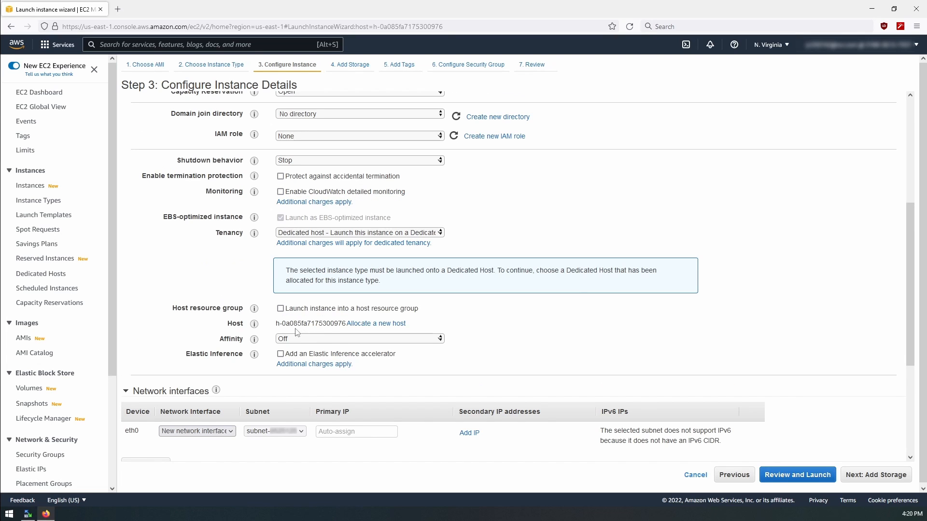
drag(273, 327, 346, 322)
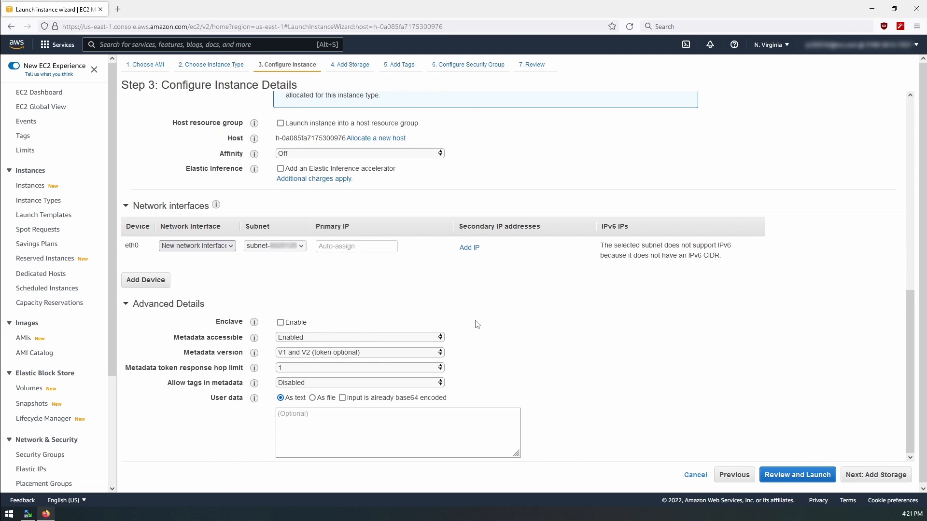
scroll(484, 384, up, 8)
scroll(484, 381, down, 6)
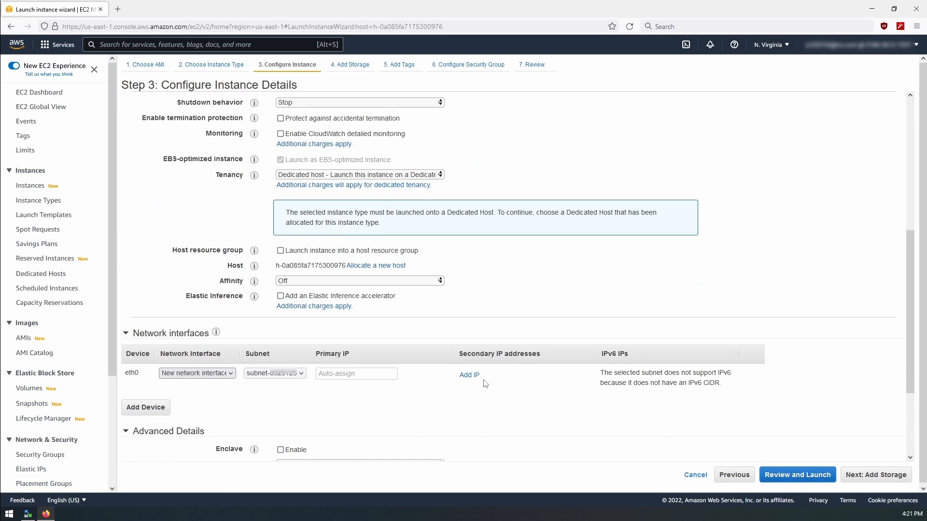
scroll(486, 383, up, 5)
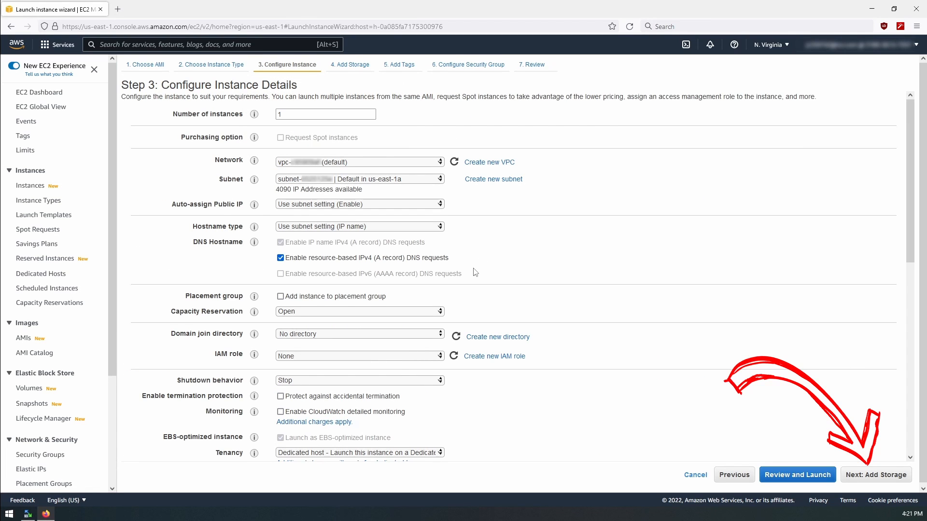
Step: Continue with the default root volume after checking its size and available volume types, and proceed without adding tags
click(867, 476)
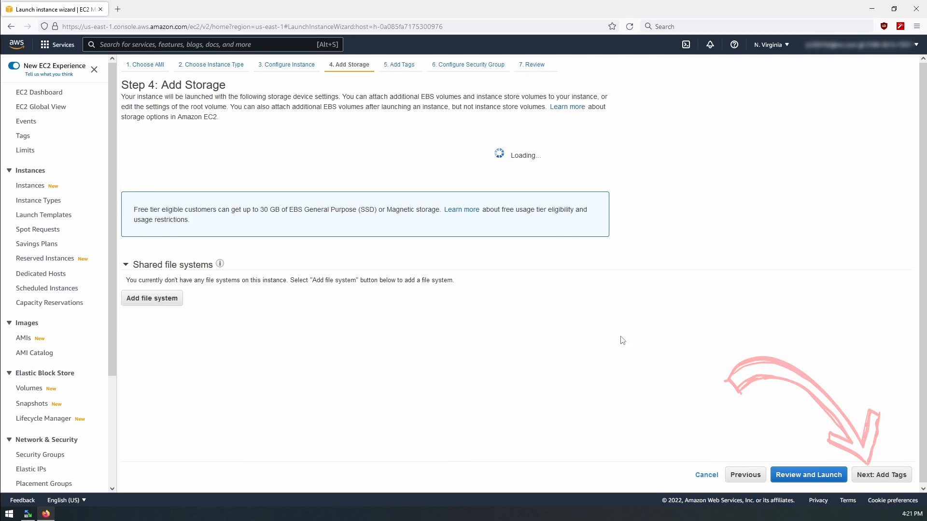
double_click(394, 173)
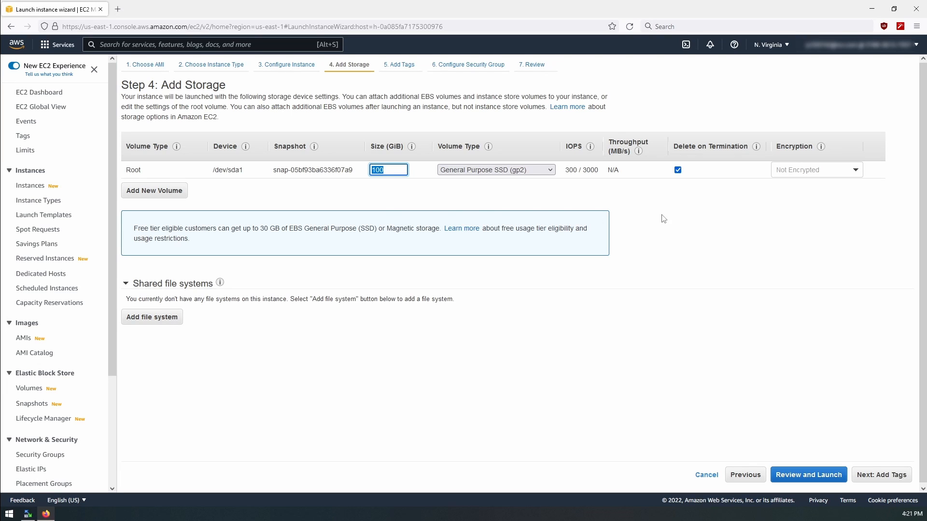
click(497, 173)
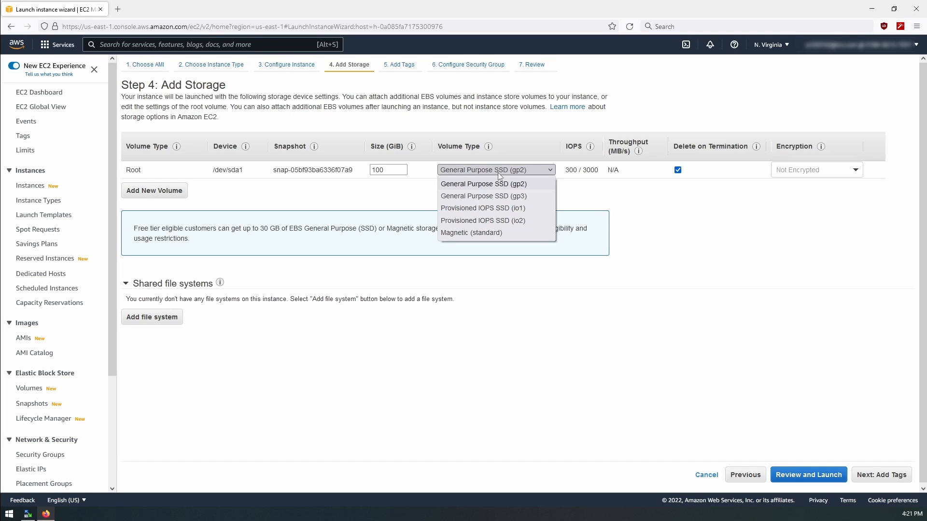
click(679, 207)
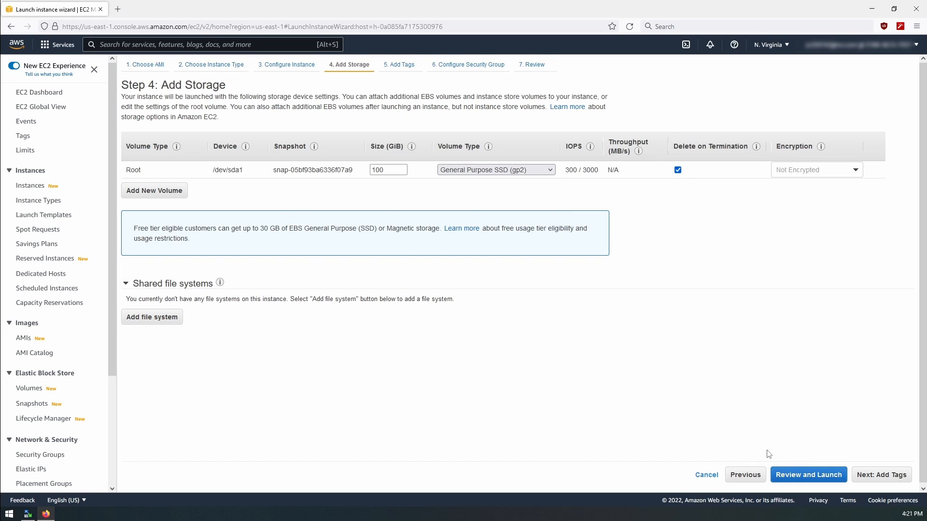
click(893, 476)
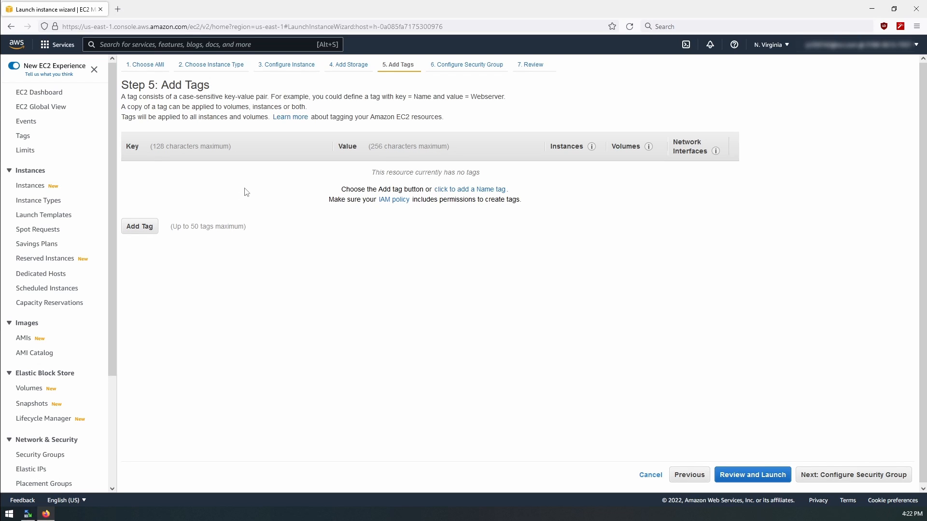
click(878, 478)
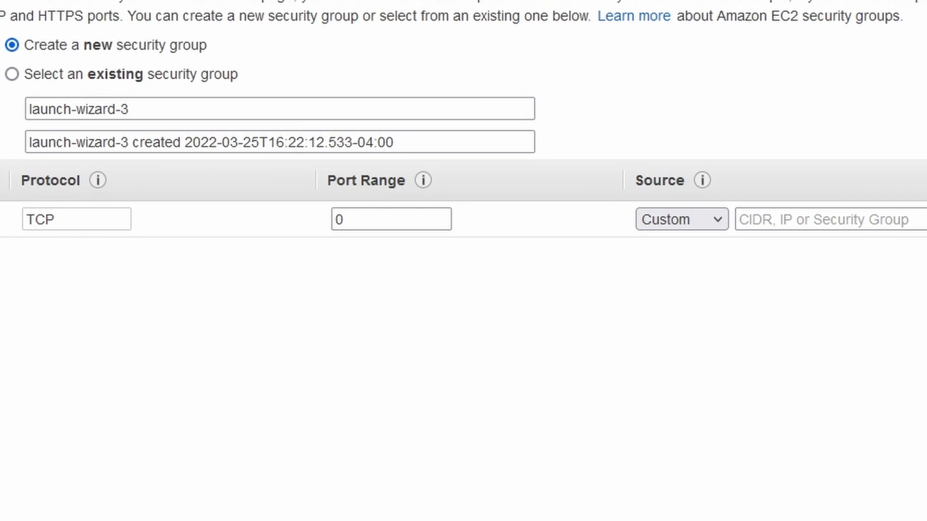
Step: Set the port range of the new security group's TCP rule to 22
click(368, 216)
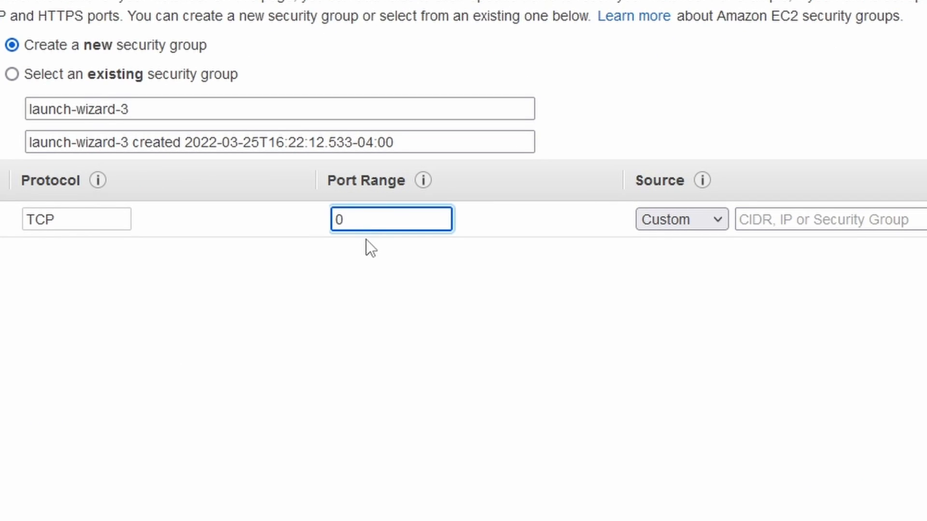
key(BackSpace)
text(22)
Step: Set the port 22 rule's source to Anywhere after trying My IP, and enter SHH as the rule's description
click(682, 219)
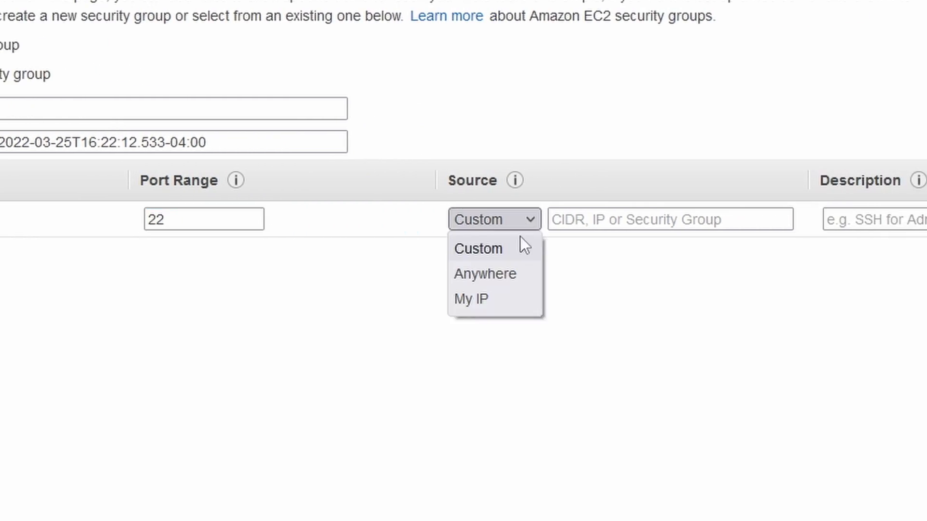
click(516, 281)
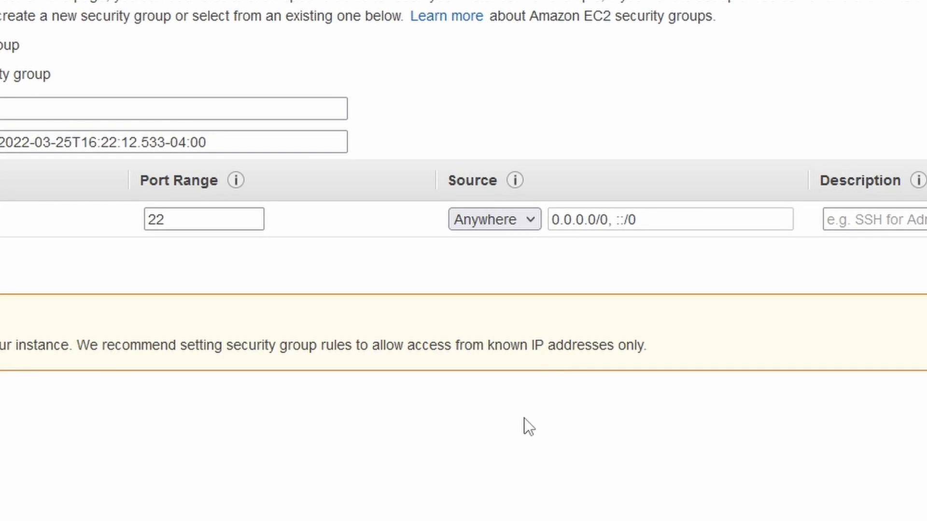
click(528, 223)
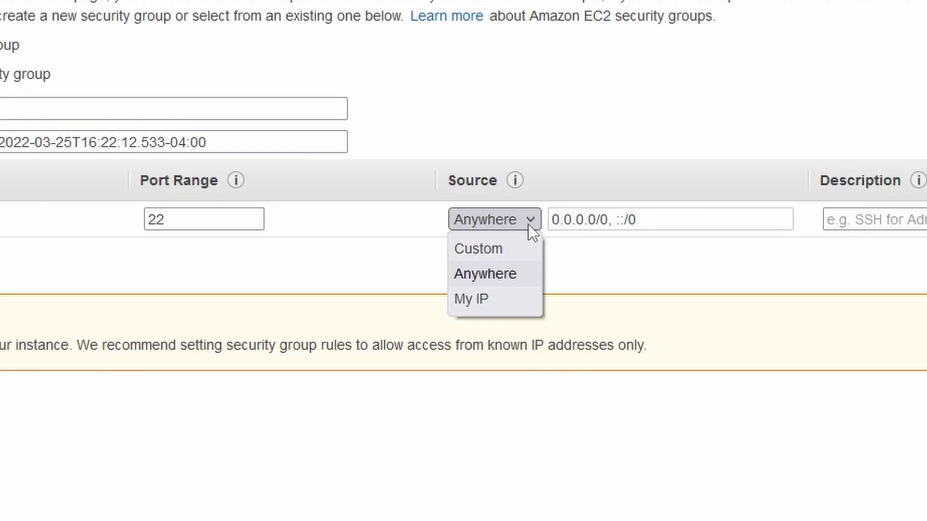
click(512, 296)
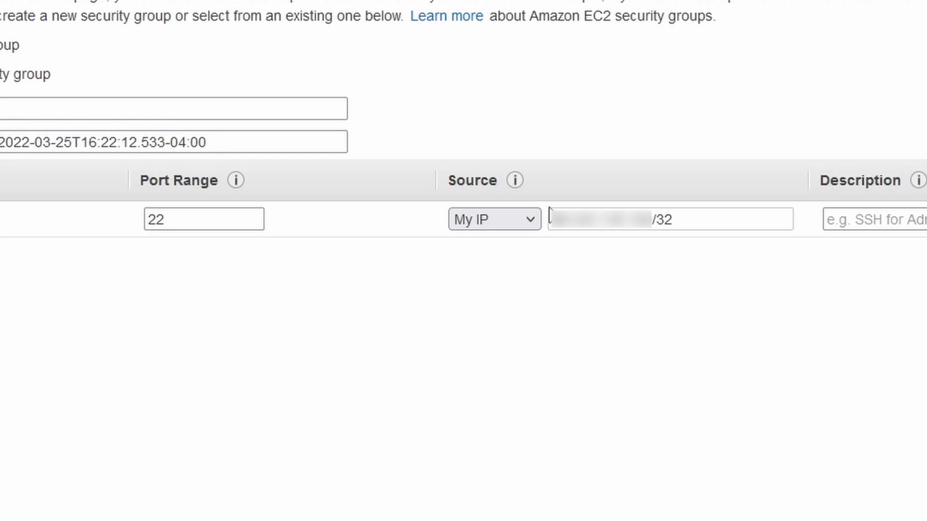
click(533, 224)
click(513, 265)
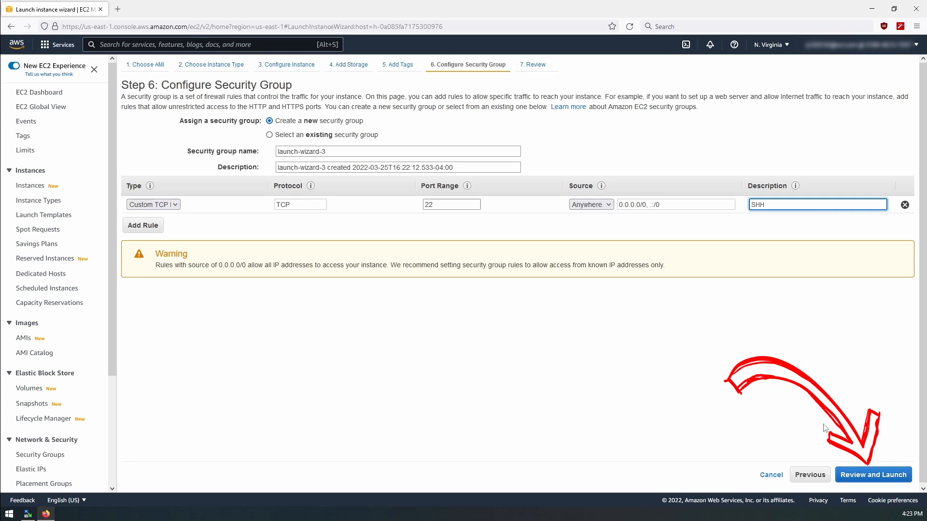
Step: Review the instance's AMI, type and security group summary and proceed to launch it
click(857, 475)
scroll(370, 240, down, 1)
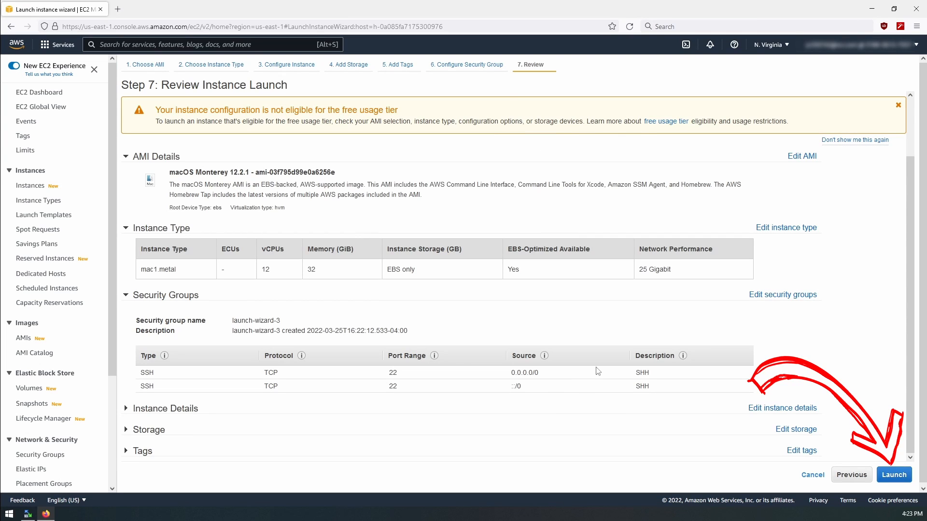
click(894, 475)
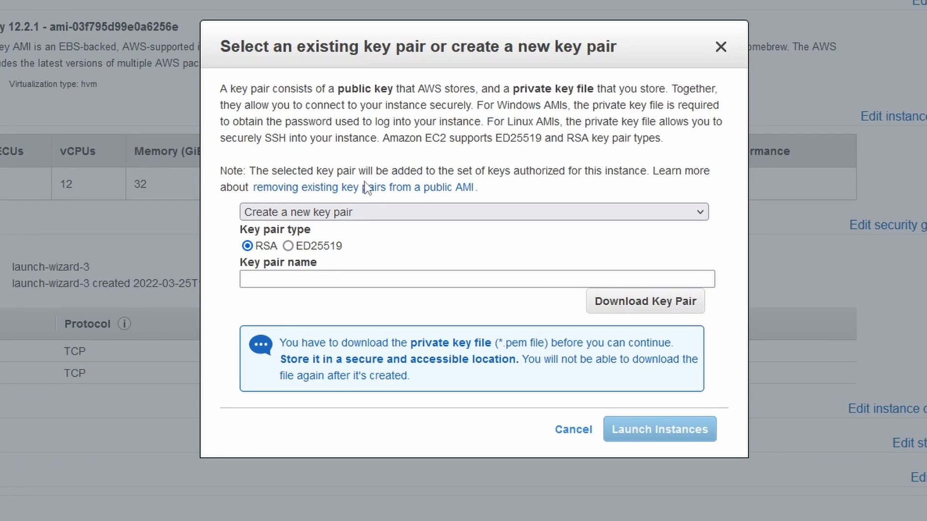
Step: Create and download a new RSA key pair named MacOSMonterey, and check the saved MacOSMonterey.pem file in its folder
click(343, 276)
click(288, 278)
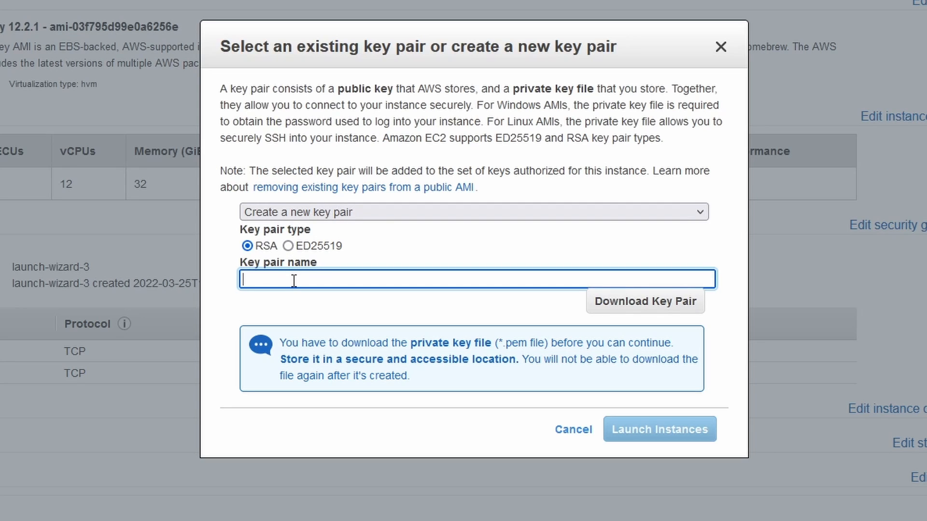
text(MacOSMonterey)
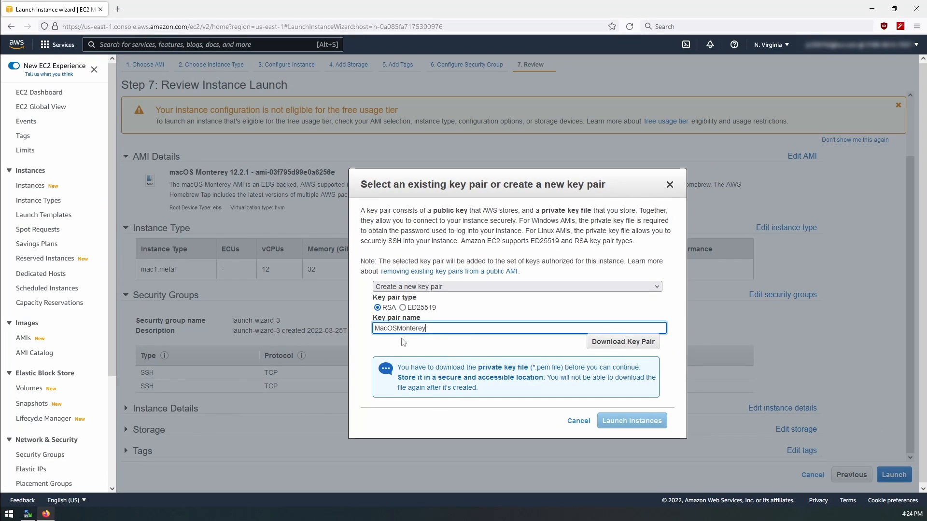
click(619, 344)
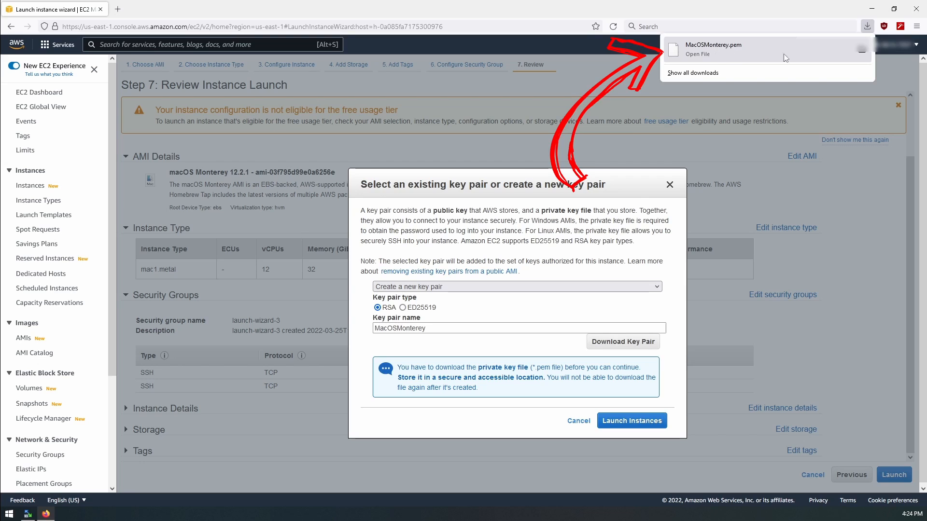
click(861, 50)
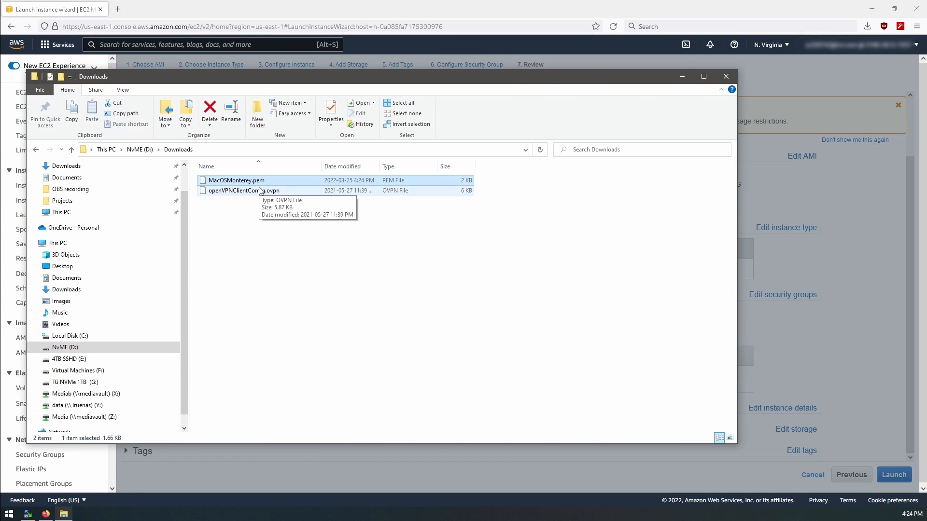
click(726, 77)
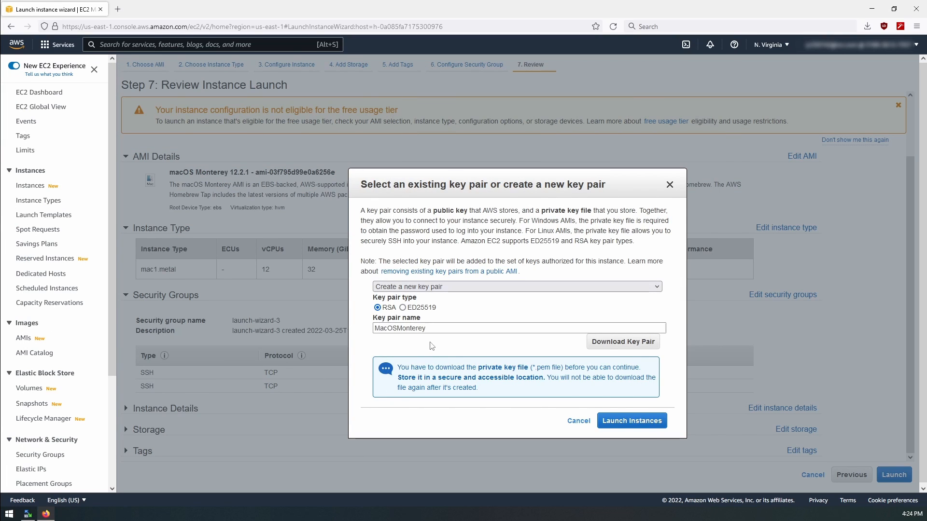
Step: Launch the macOS instance with the new key pair and go to the Dedicated Hosts list to view instances on the host
click(625, 422)
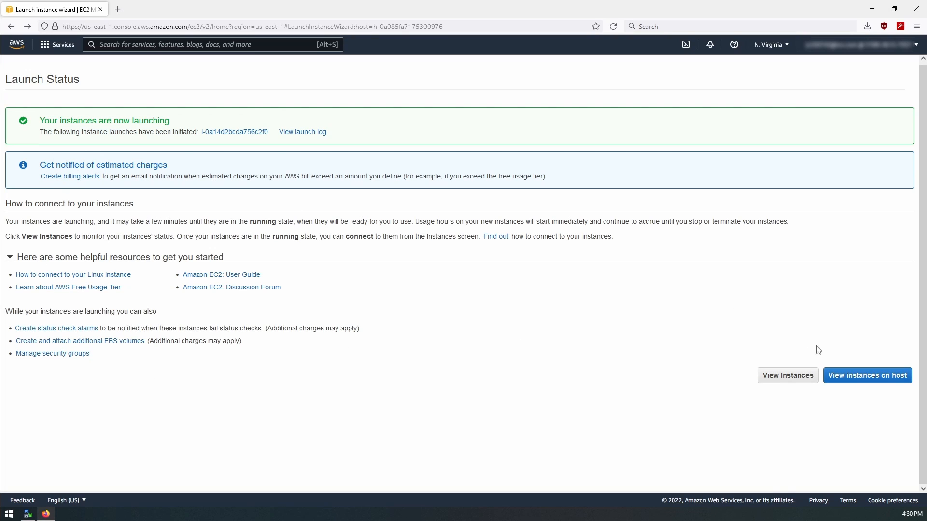
click(861, 383)
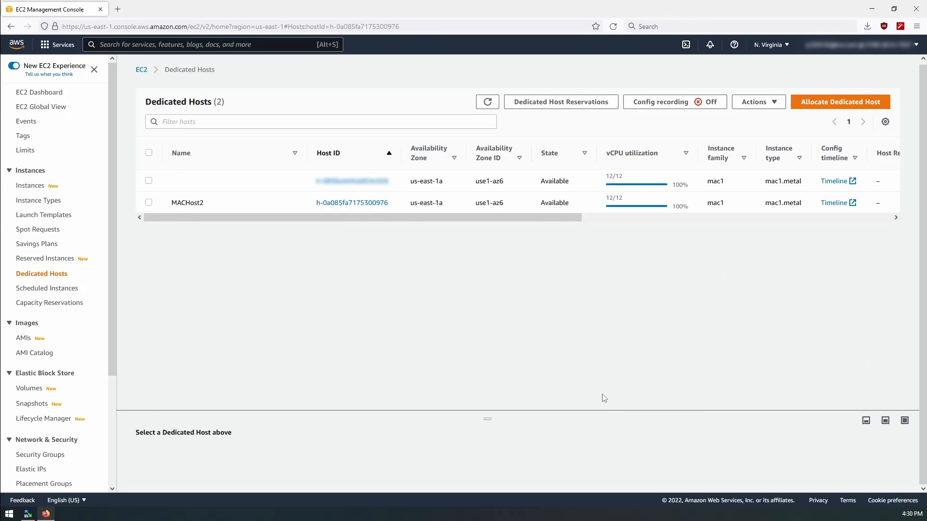
Step: Open the details of the instance running on the MACHost2 Dedicated Host and copy its public IPv4 DNS
click(337, 204)
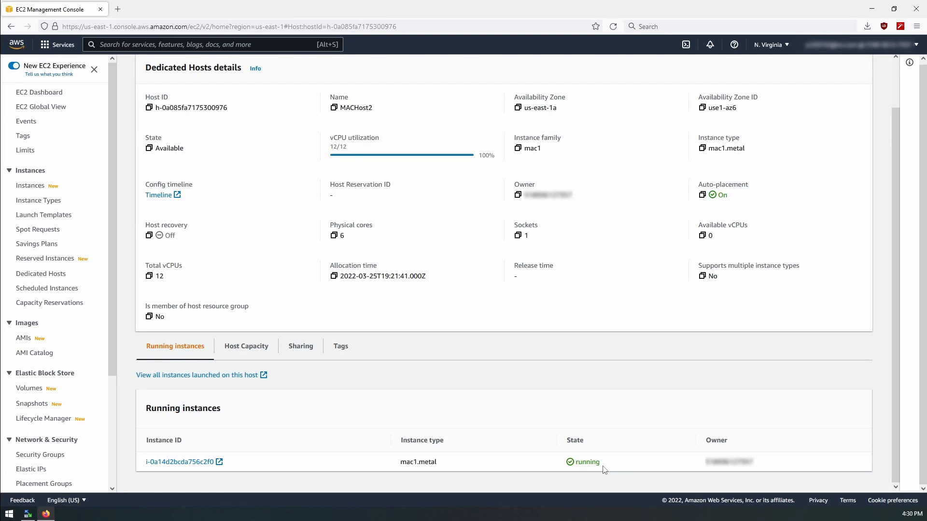
click(179, 462)
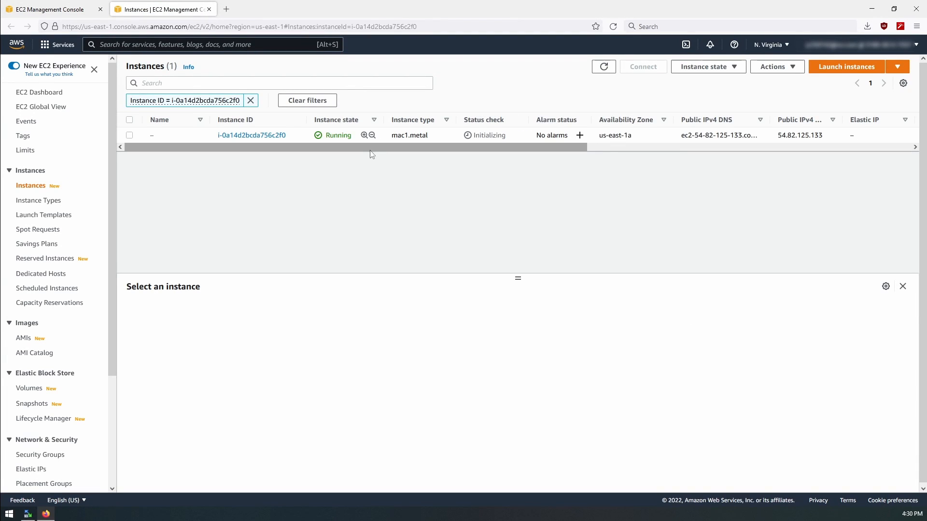
drag(539, 146, 356, 181)
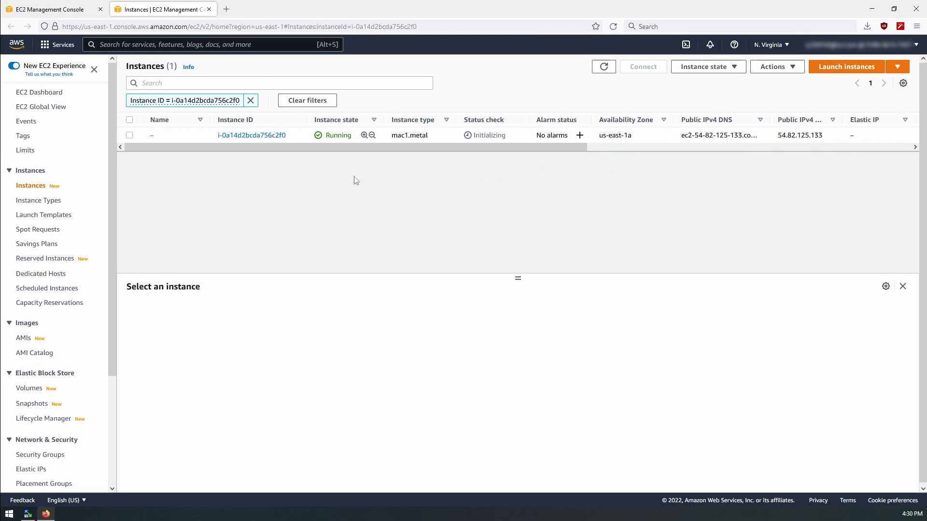
click(252, 135)
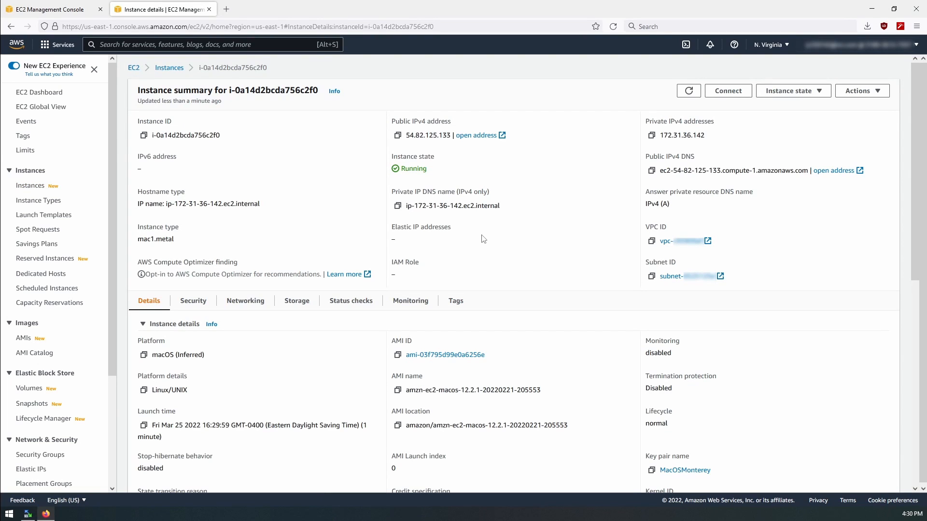
click(652, 171)
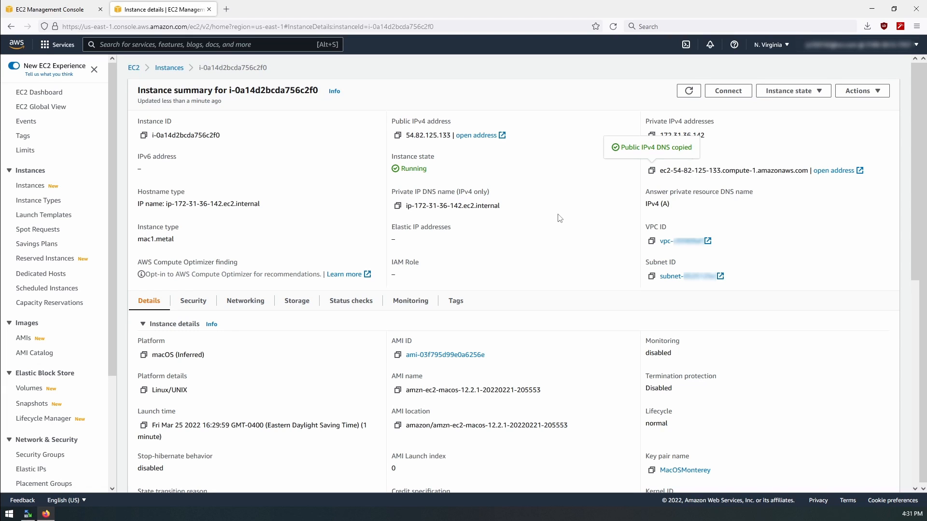
Step: Open the instance's connection options, look through Session Manager and EC2 Instance Connect, and display the SSH client instructions
click(736, 95)
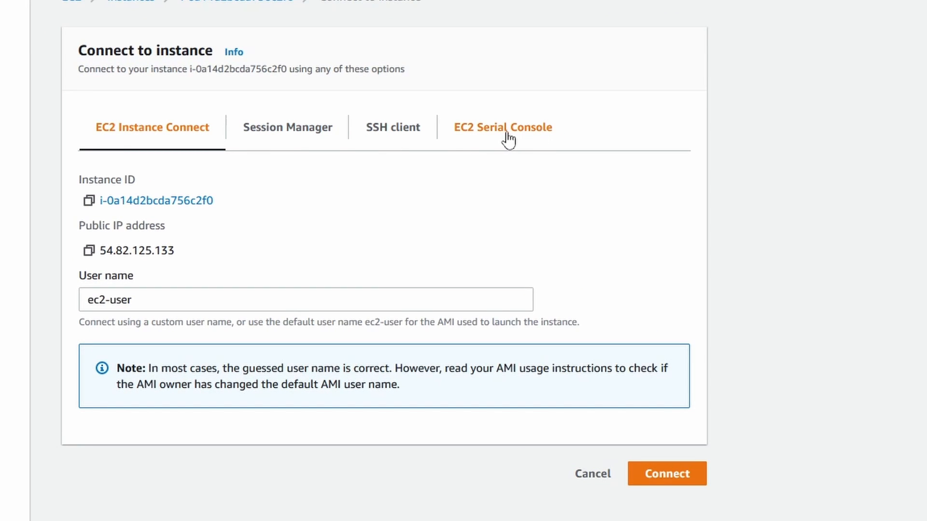
click(393, 136)
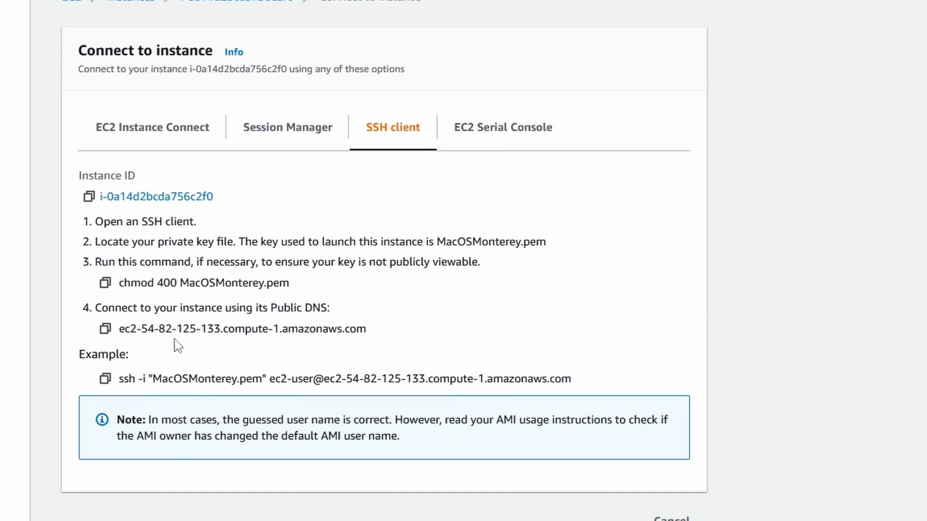
click(295, 144)
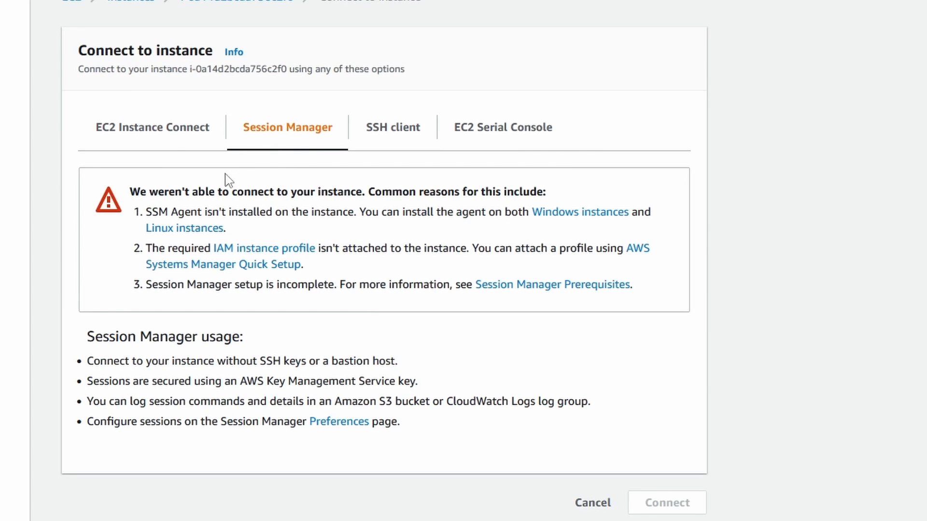
click(149, 138)
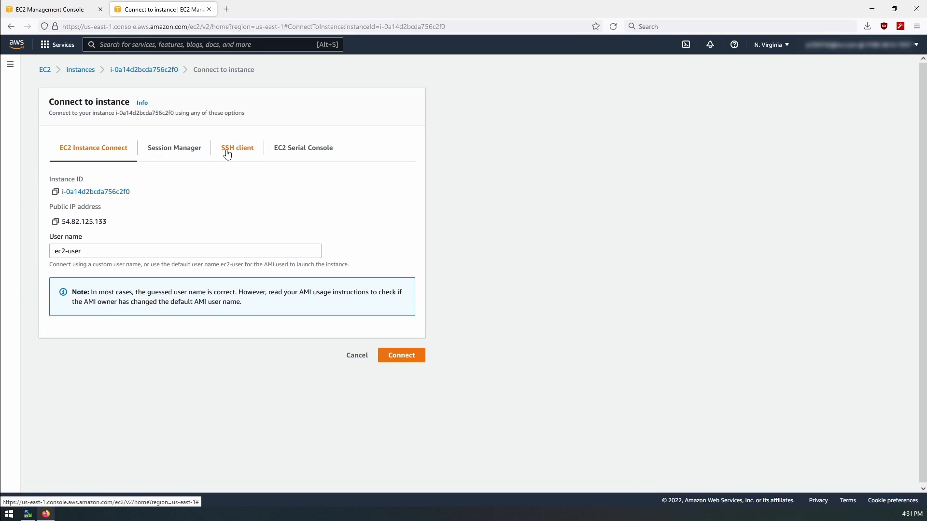
click(229, 152)
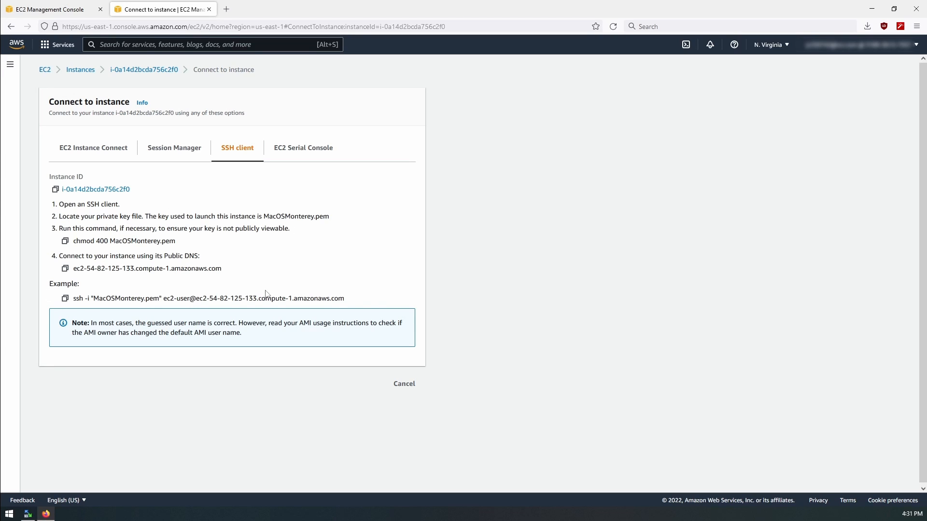
Step: Open a Command Prompt window and place it beside the SSH client instructions
click(9, 514)
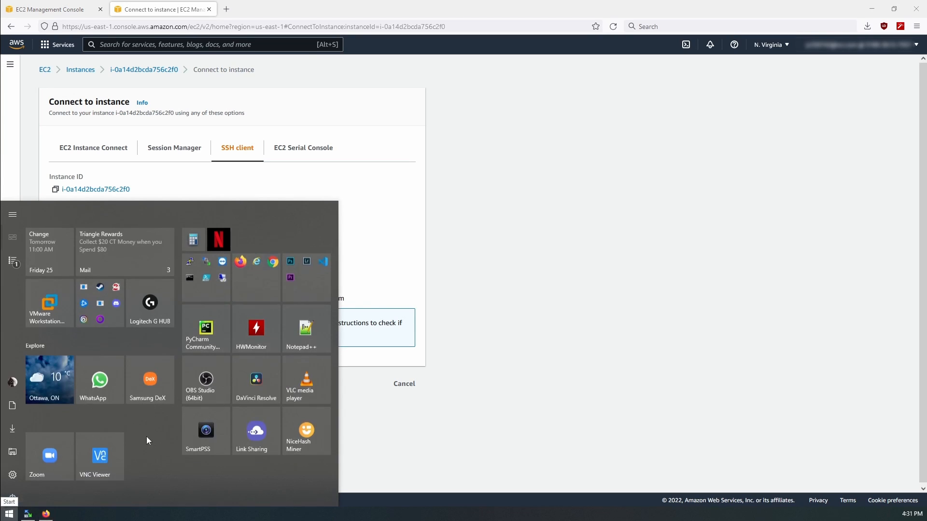
click(217, 284)
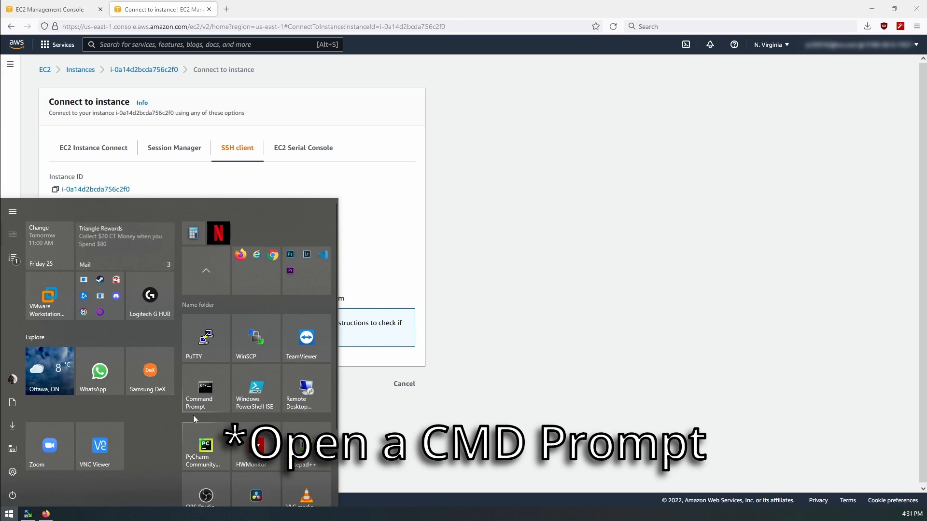
click(209, 402)
drag(443, 118, 658, 155)
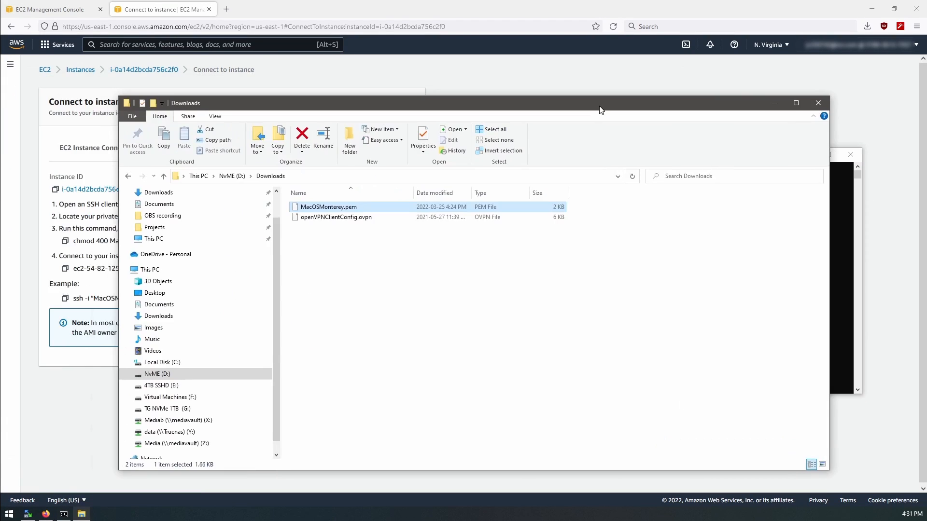
Step: Copy the MacOSMonterey.pem key file from the Downloads folder on drive D and move the folder window out of the way
click(357, 243)
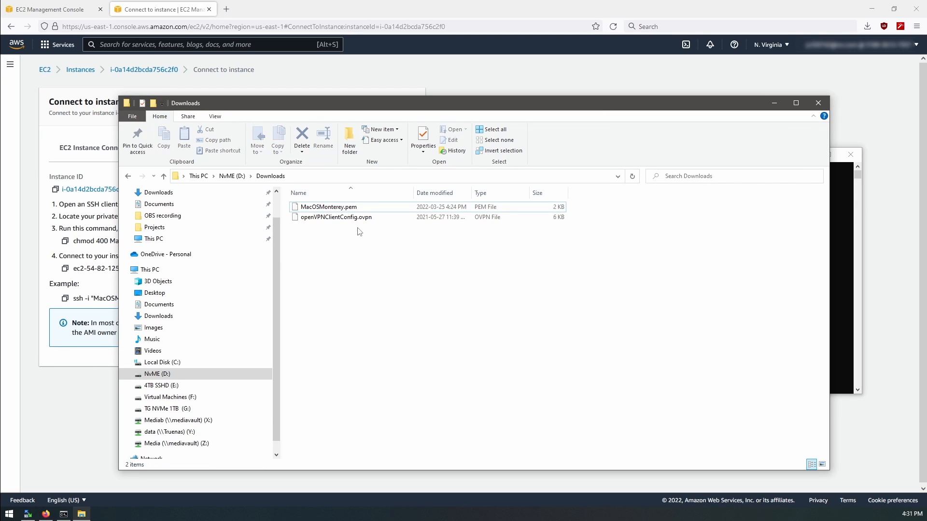
click(345, 211)
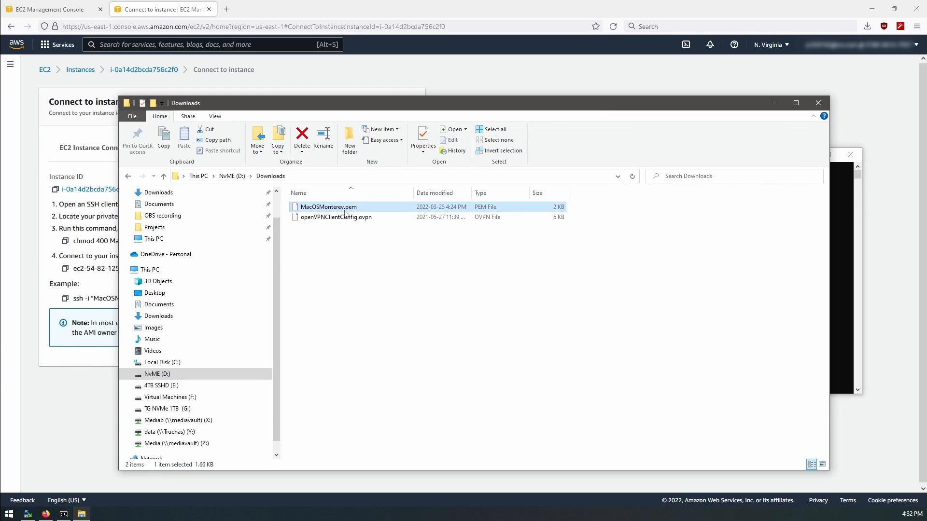
right_click(345, 212)
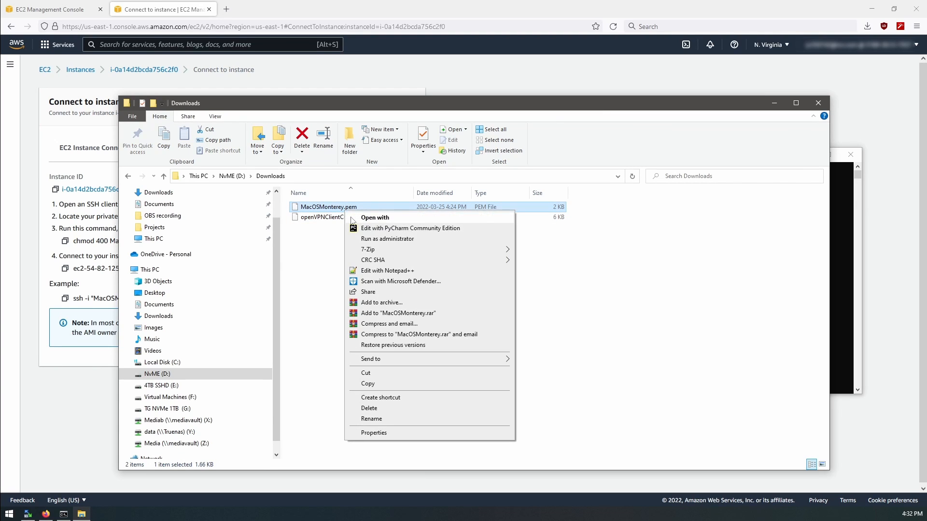
click(367, 384)
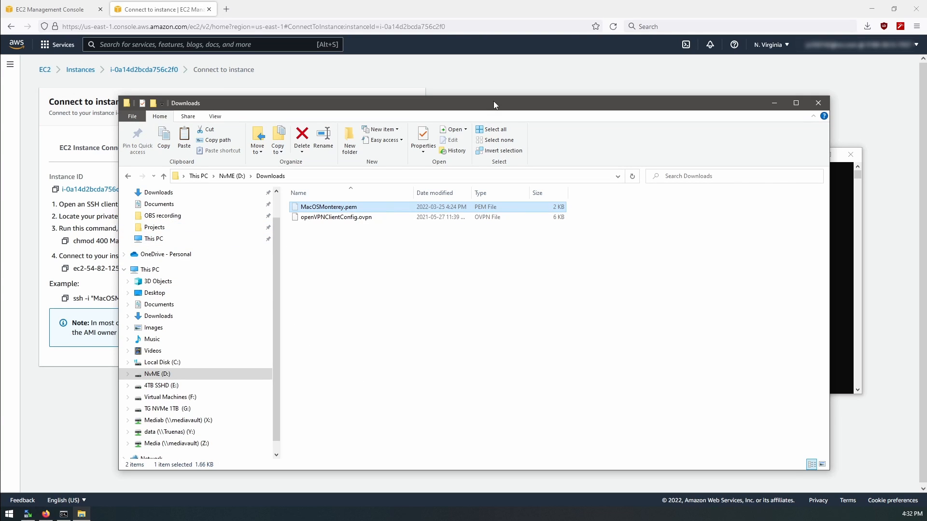
drag(493, 100, 0, 97)
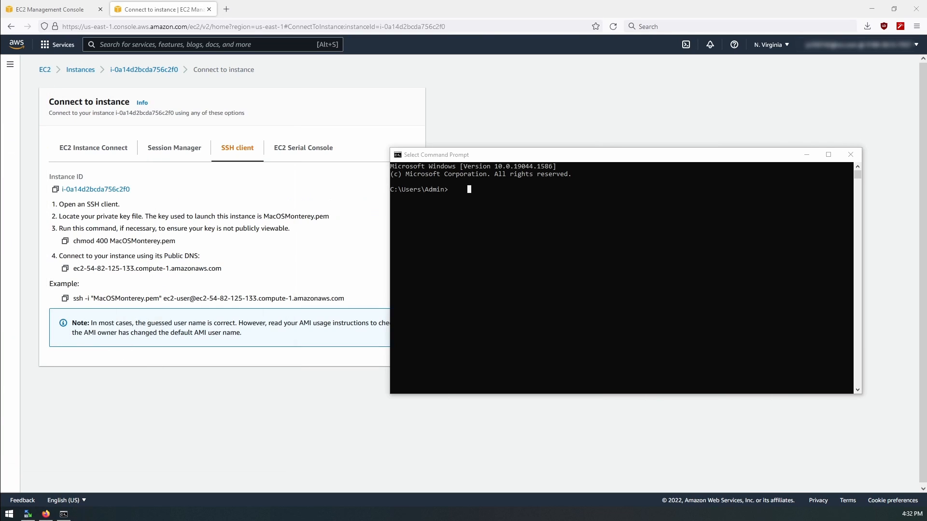
Step: Check the Command Prompt's working directory and paste MacOSMonterey.pem into the matching C:\Users\Admin folder
click(539, 312)
drag(409, 189, 446, 193)
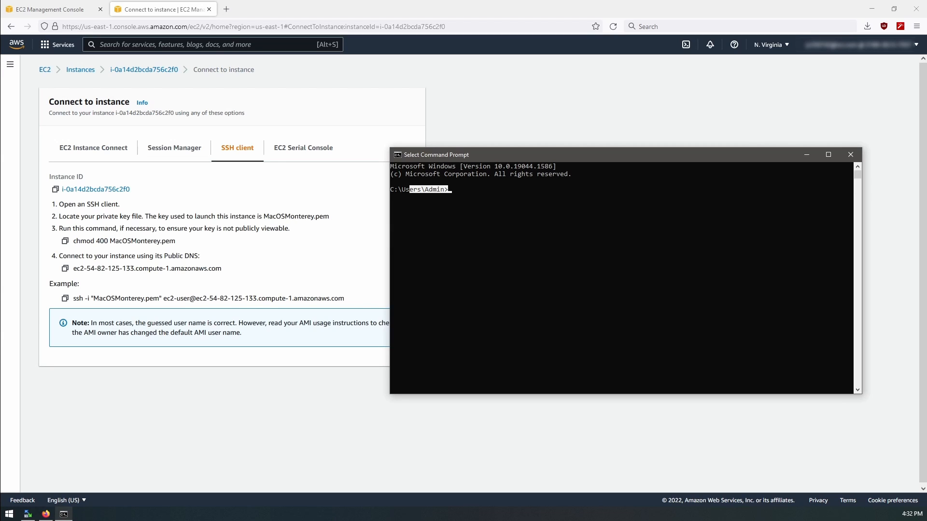
drag(0, 96, 482, 44)
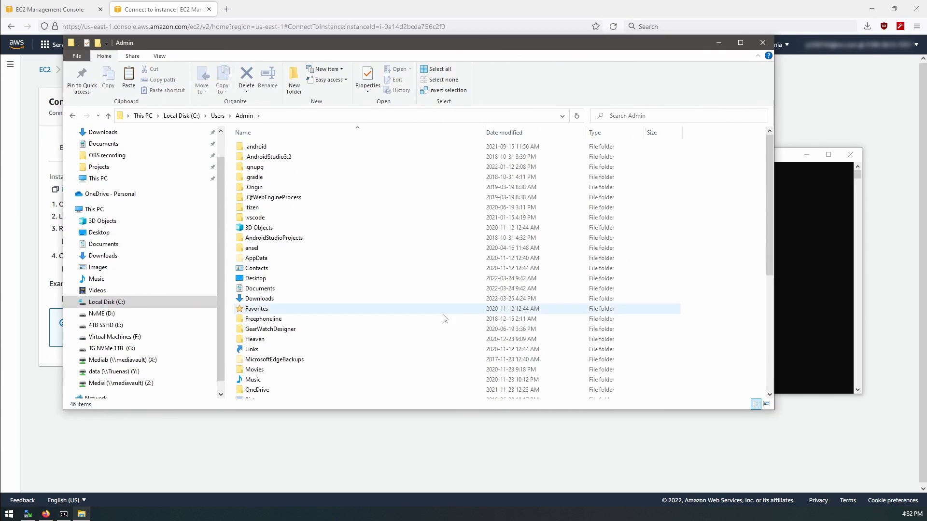
right_click(721, 255)
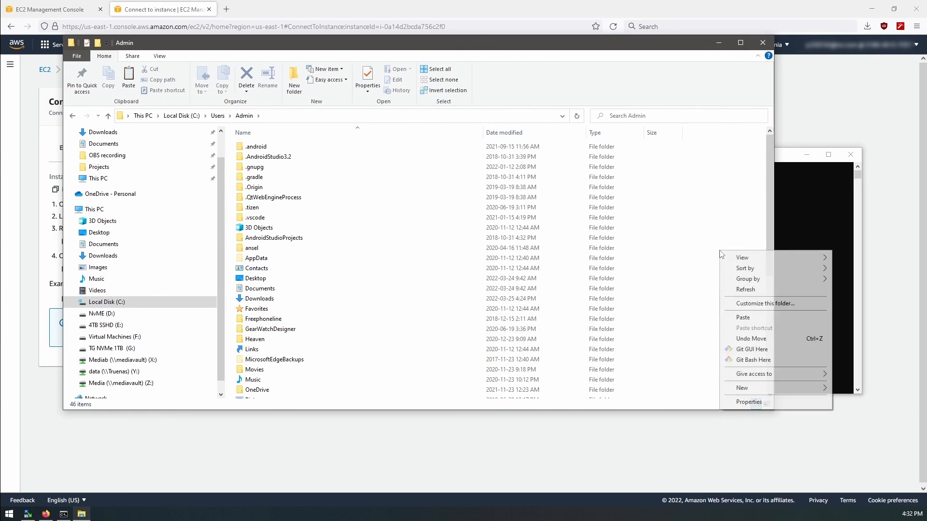
click(741, 317)
click(292, 322)
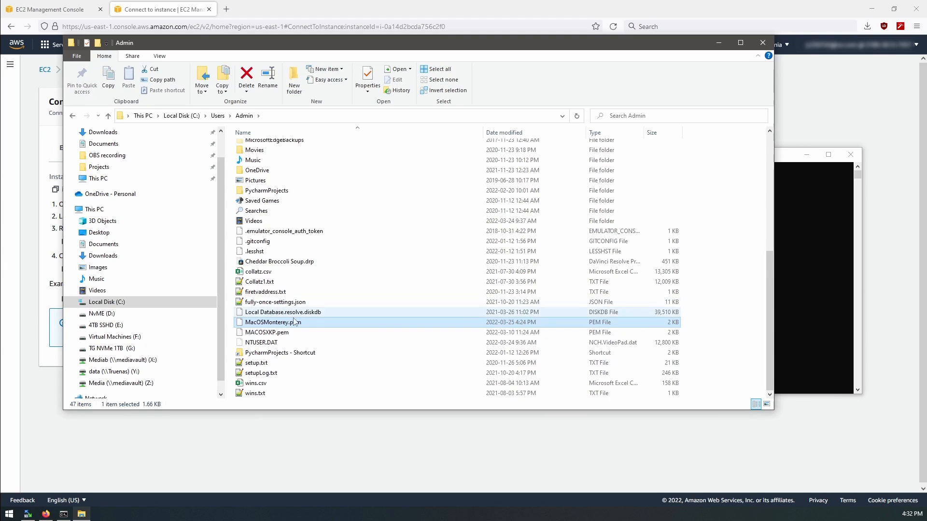
drag(621, 43, 0, 37)
Step: Review the chmod instruction and copy the example ssh command for the instance from the SSH client instructions
click(472, 196)
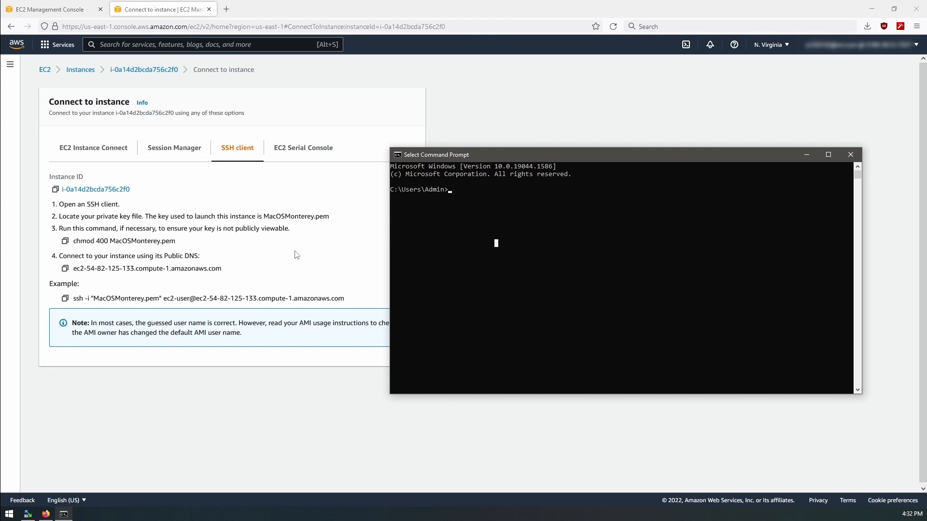
drag(73, 241, 243, 228)
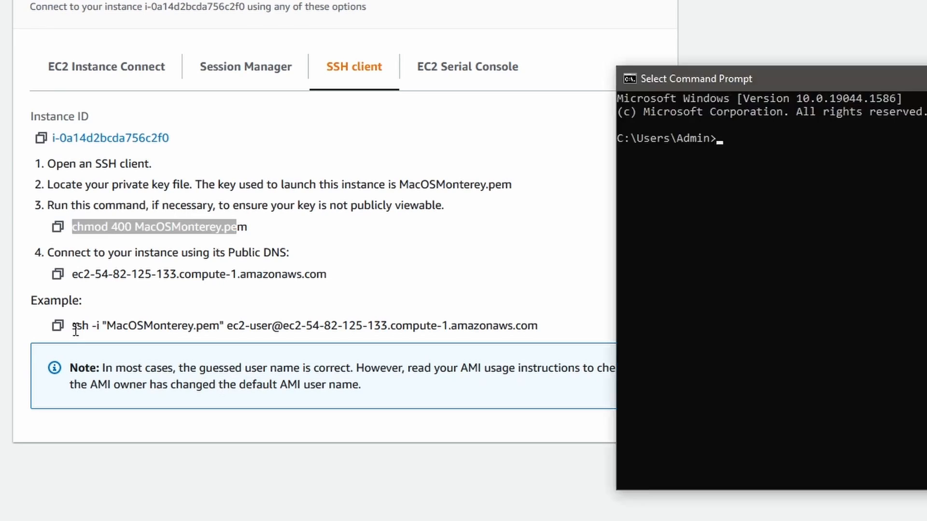
click(76, 328)
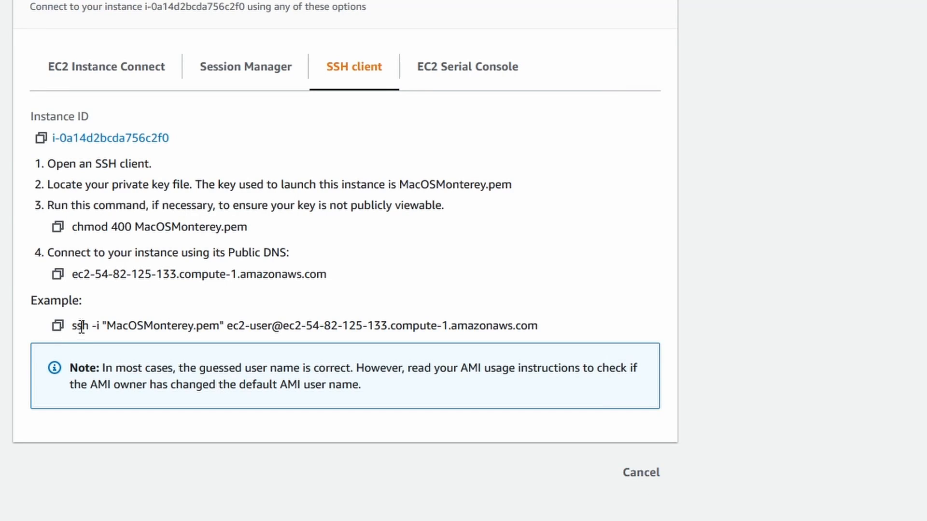
drag(72, 327, 178, 327)
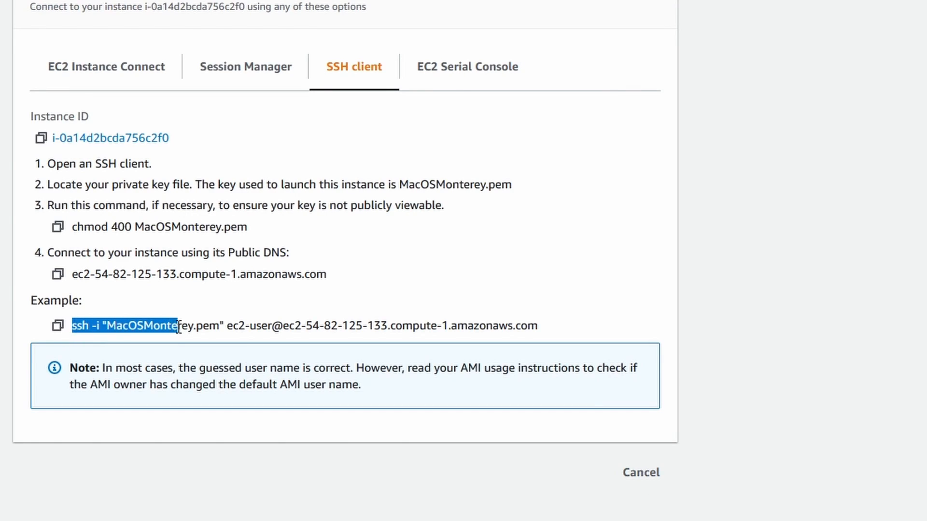
click(68, 328)
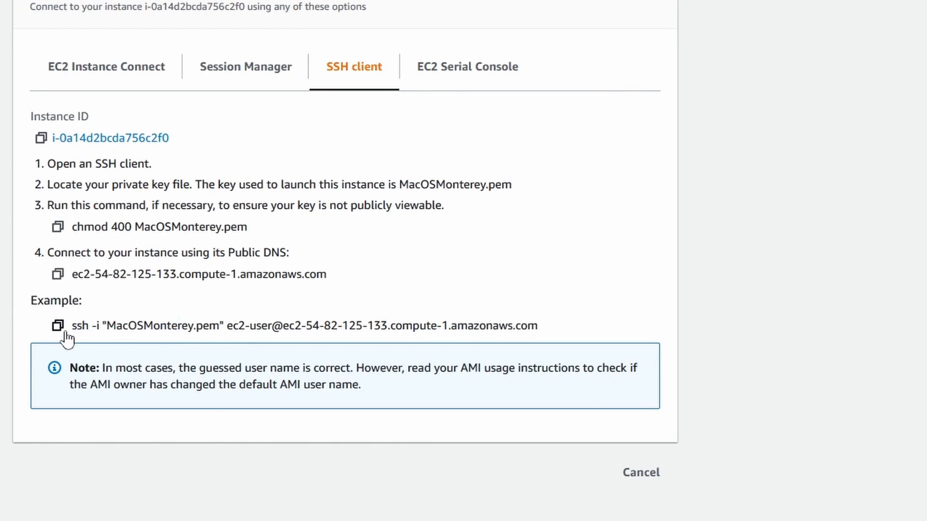
drag(91, 326, 538, 327)
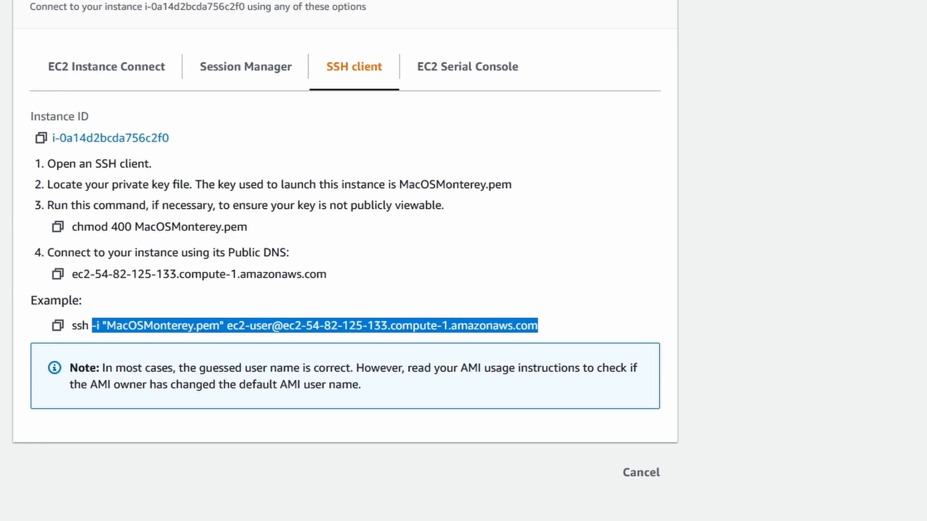
Step: Run the copied ssh command in Command Prompt to connect as ec2-user to the instance's public DNS with MacOSMonterey.pem
click(542, 519)
key(Escape)
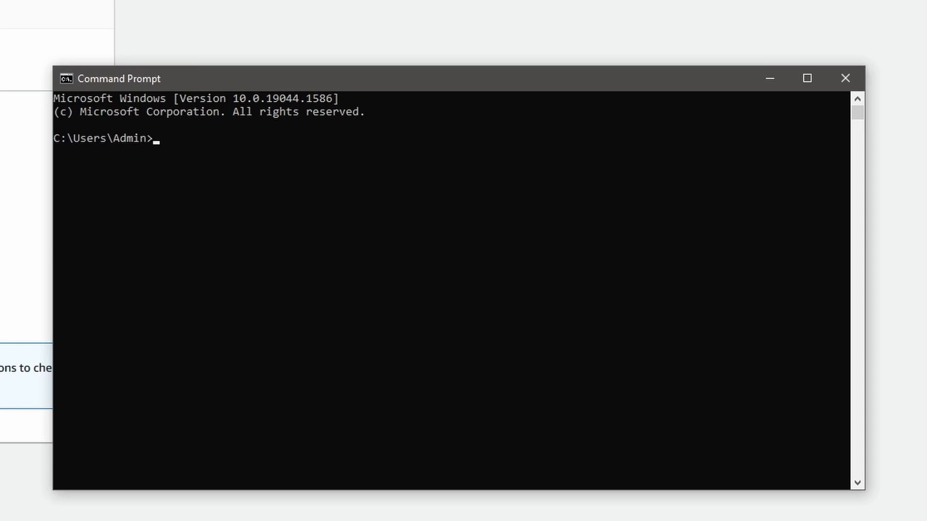
key(alt+Tab)
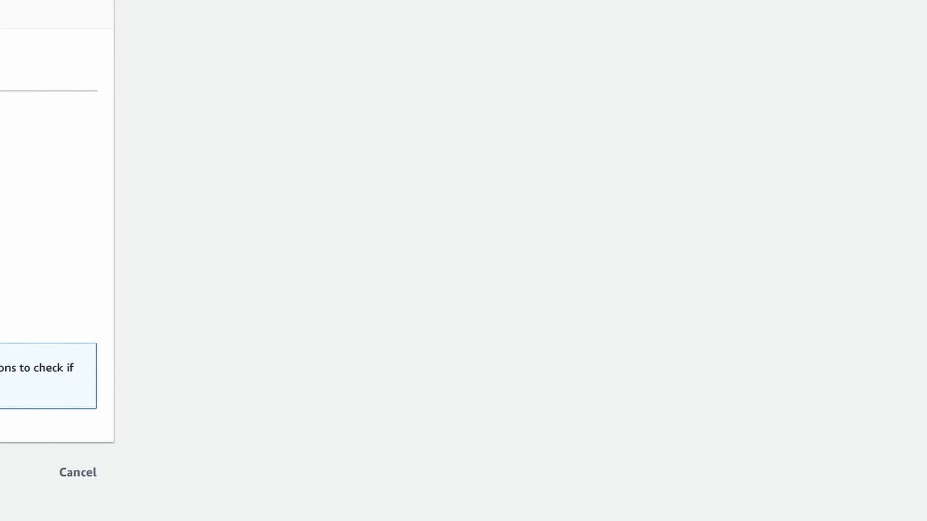
key(alt+Tab)
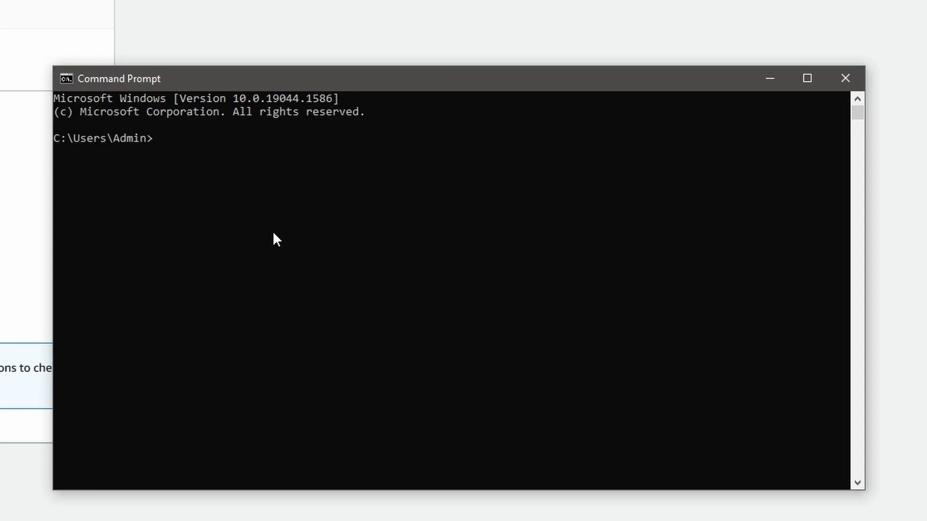
key(ctrl+v)
key(Return)
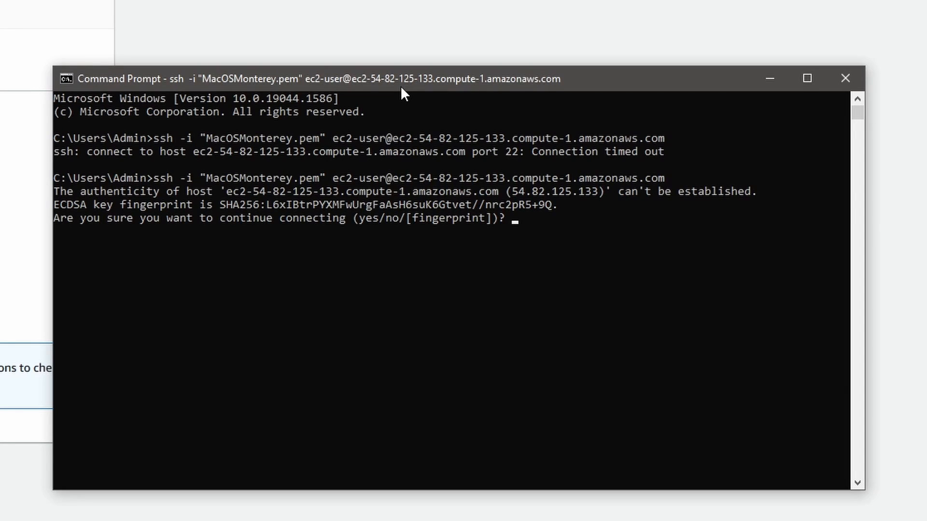
Step: Review the SSH connection output and answer yes to the host authenticity question to continue connecting
drag(527, 158, 645, 160)
click(399, 219)
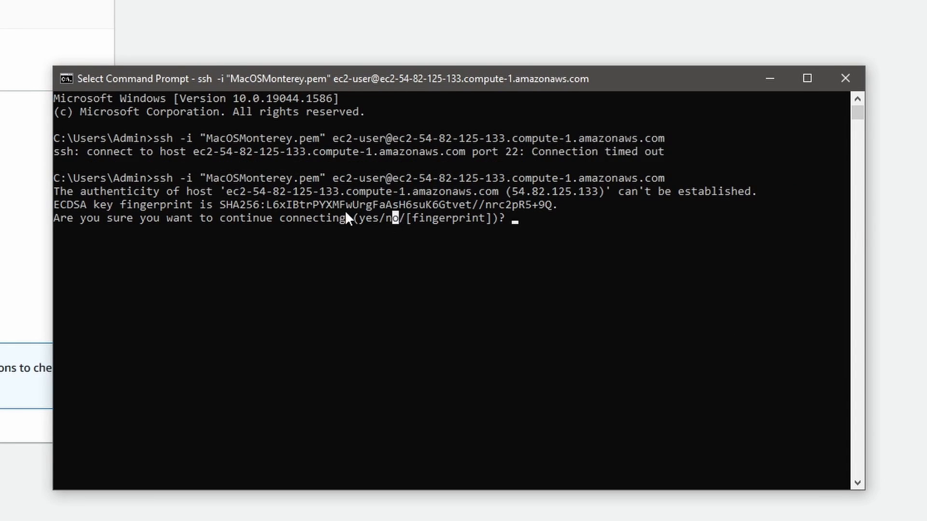
drag(152, 175, 509, 186)
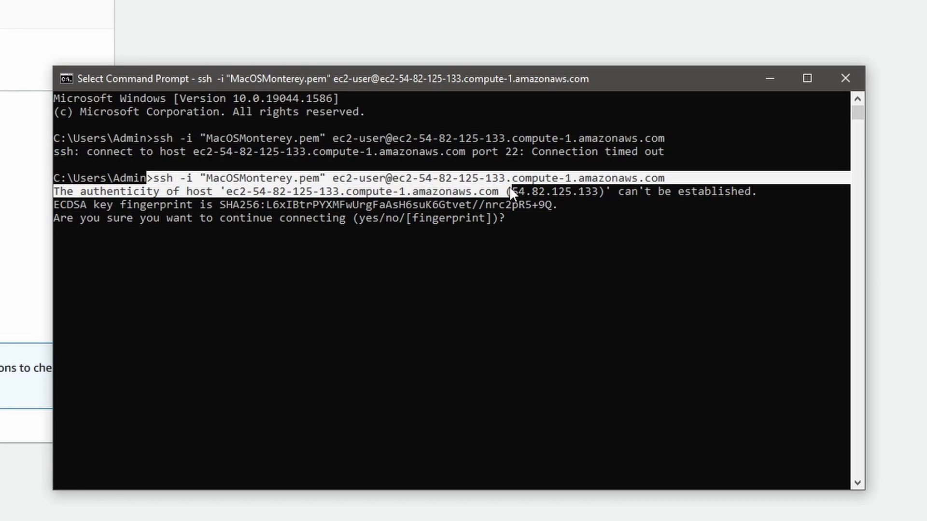
click(325, 203)
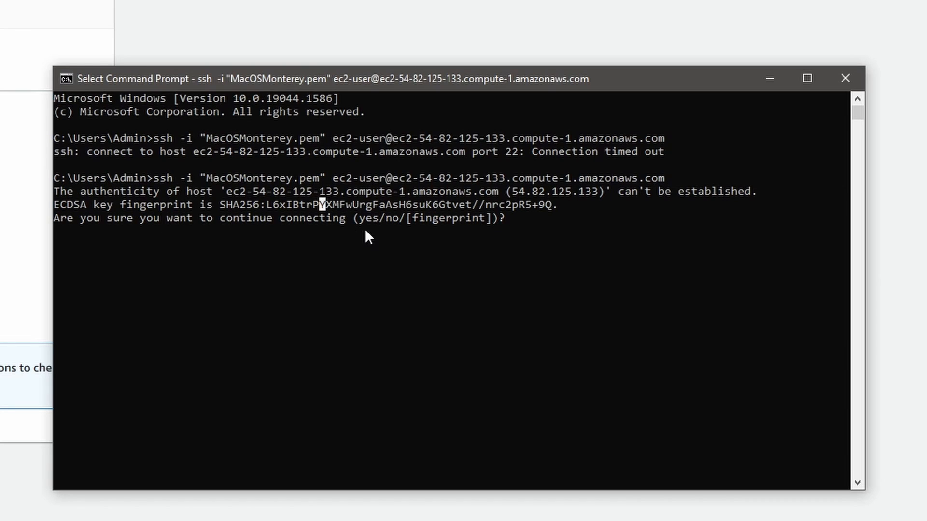
key(Escape)
text(yes)
key(Return)
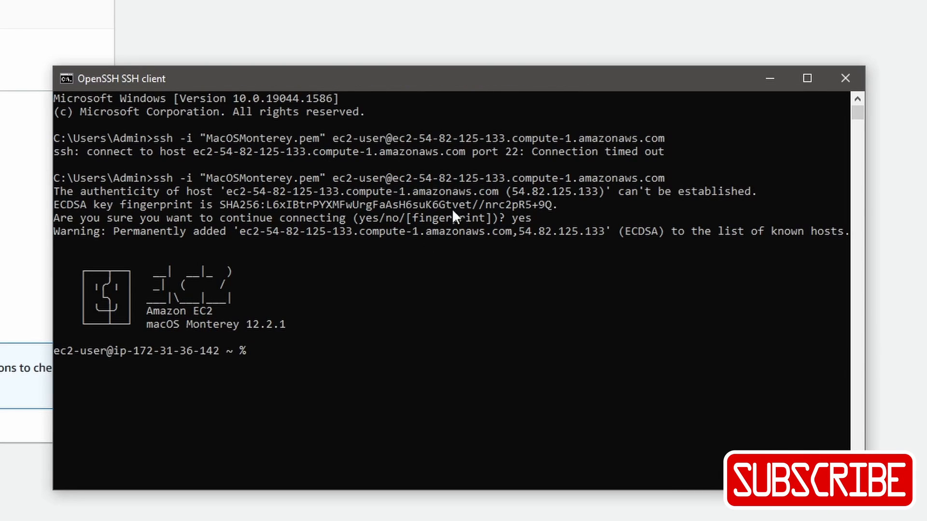
Step: List the contents of the instance's home directory with ls
click(338, 387)
key(Escape)
text(ls)
key(Return)
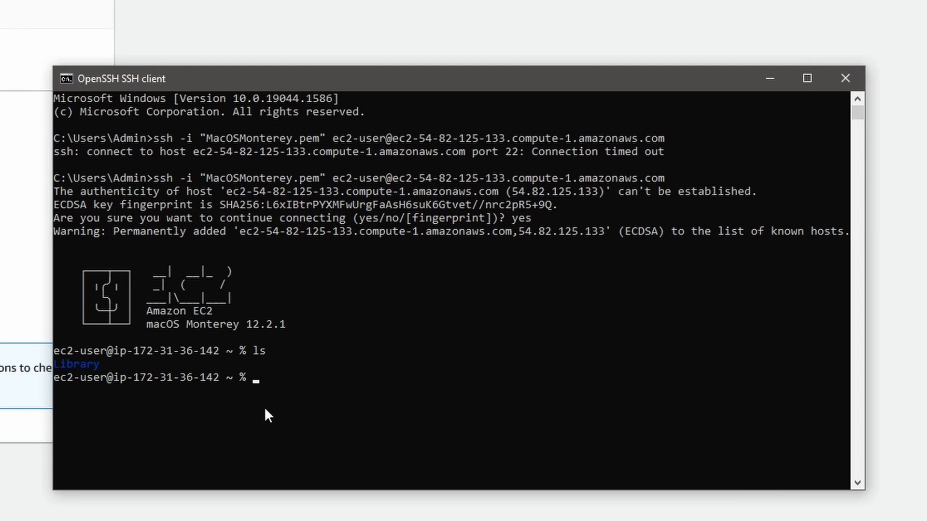
Step: Begin a sudo defaults write command targeting /var/db/launchd.db/com.apple.launchd/overrides.plist
click(382, 377)
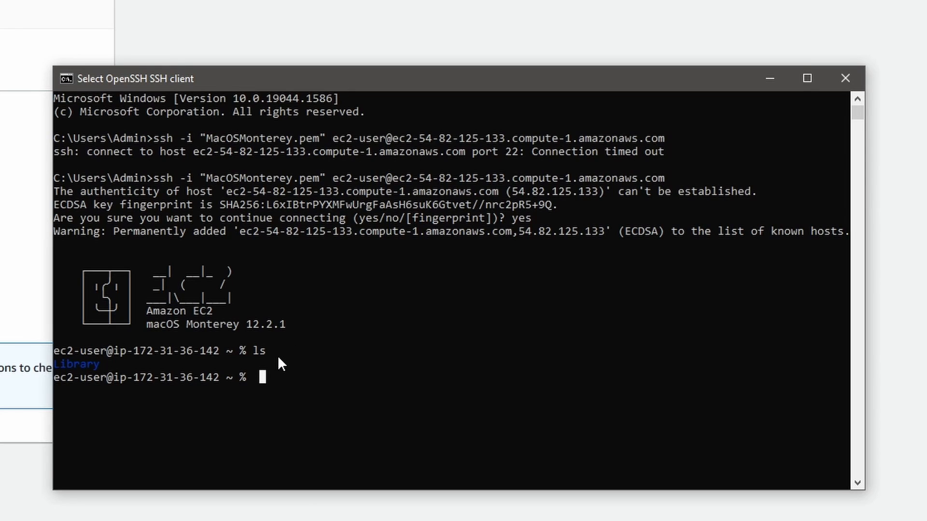
text(sudo)
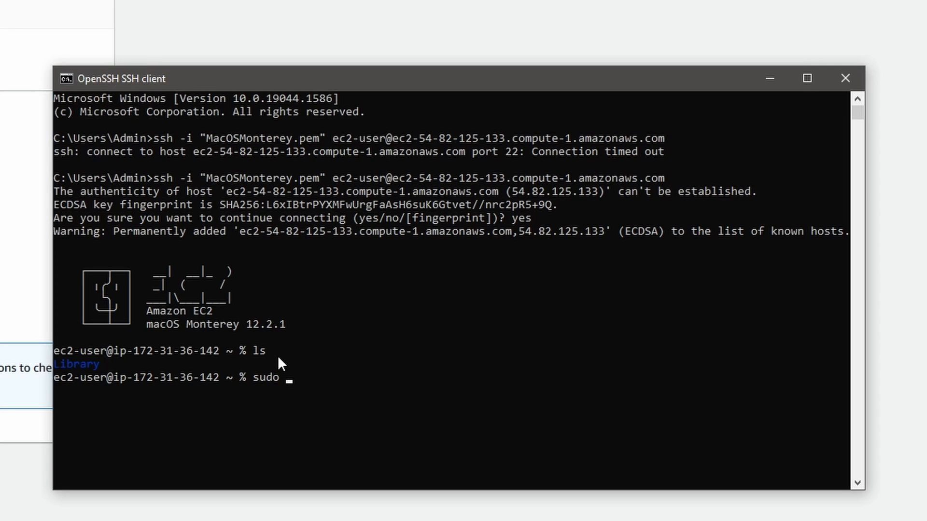
text( defaults write )
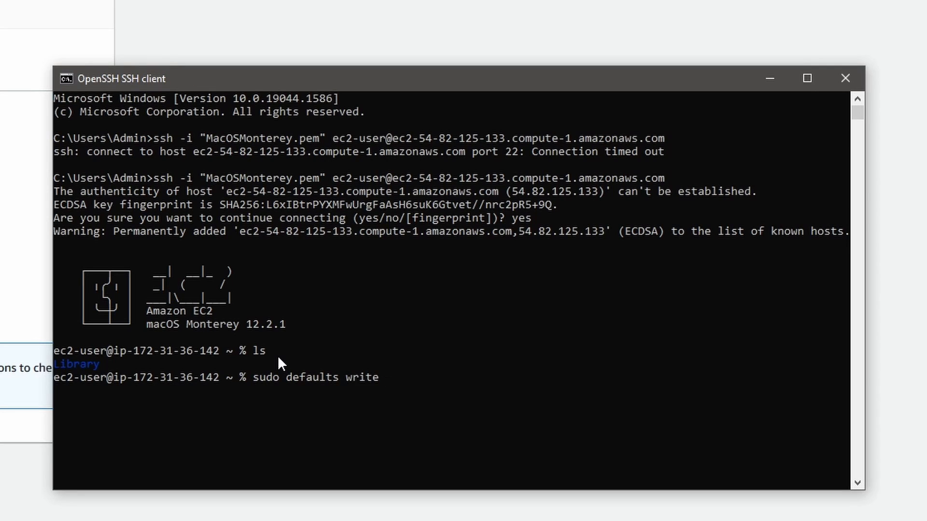
text(/var/db/launchd)
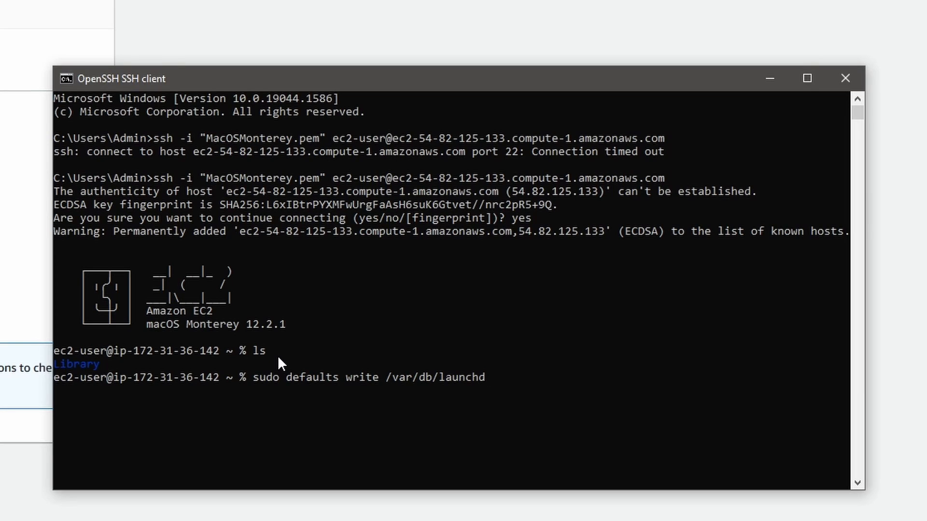
text(.db/com.apple.la)
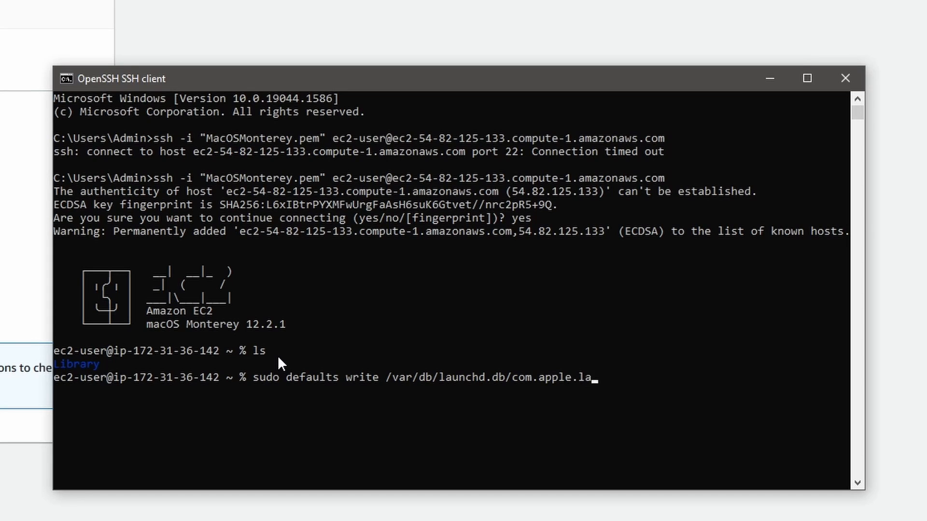
text(unchd/overrides.)
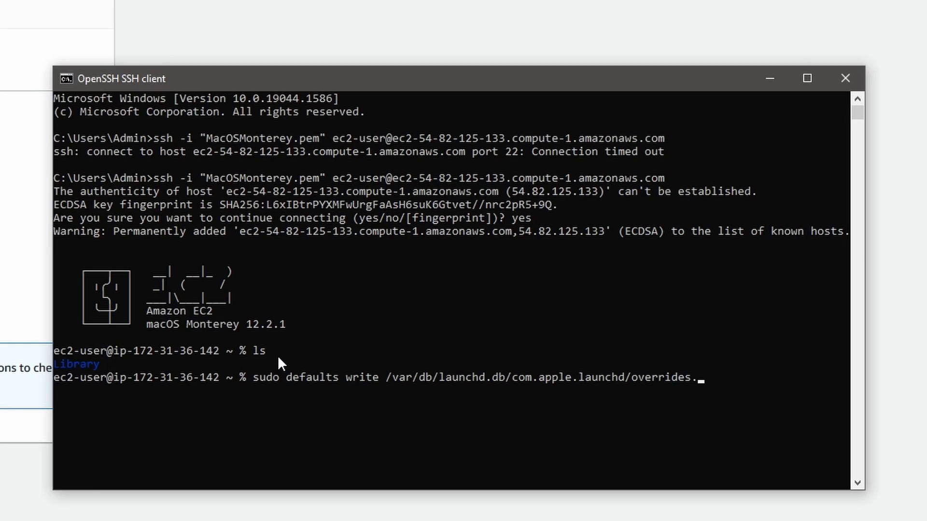
text(plist com.apple.scr)
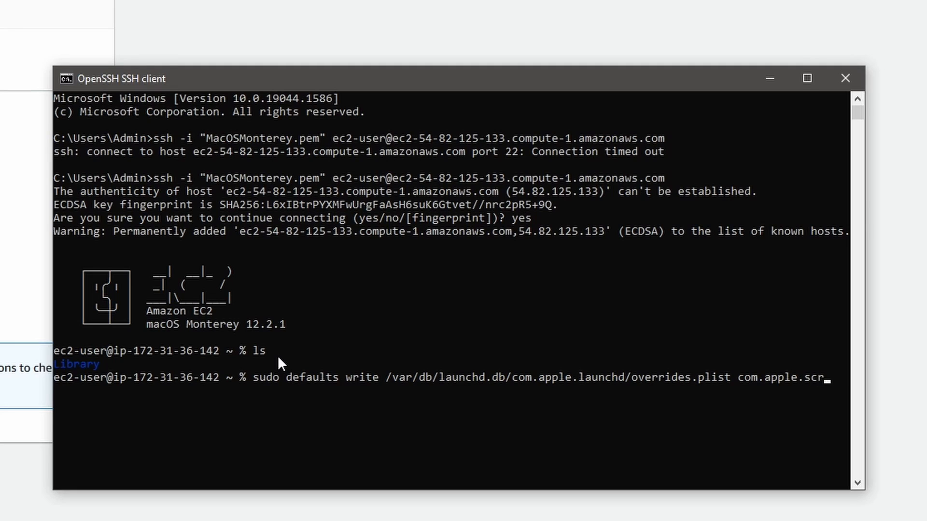
text(eensharing)
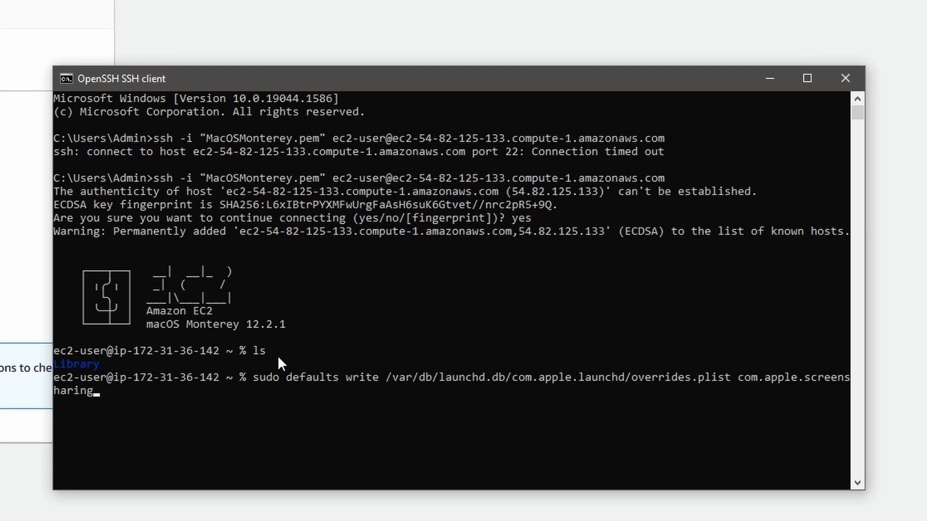
text( -dict Disba)
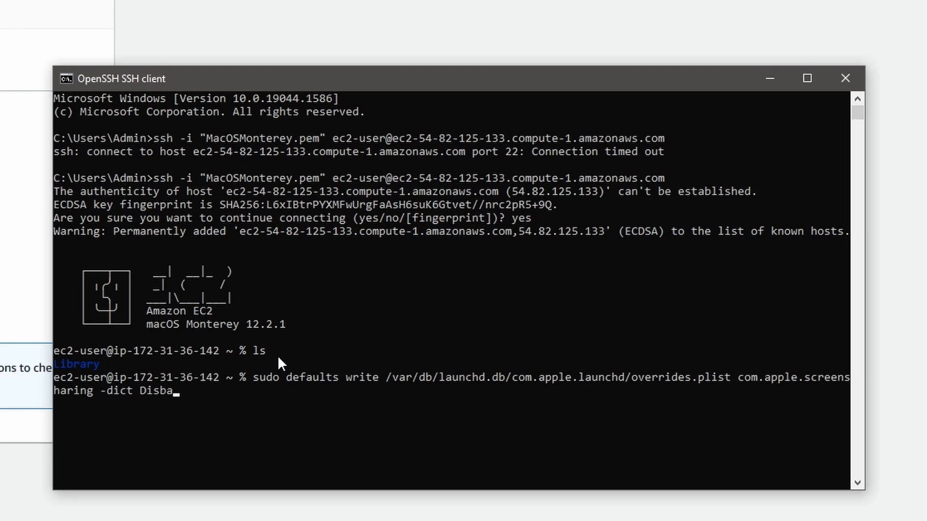
Step: Complete the defaults write command with com.apple.screensharing -dict Disable -bool false and run it
key(BackSpace)
key(BackSpace)
text(able -bool false)
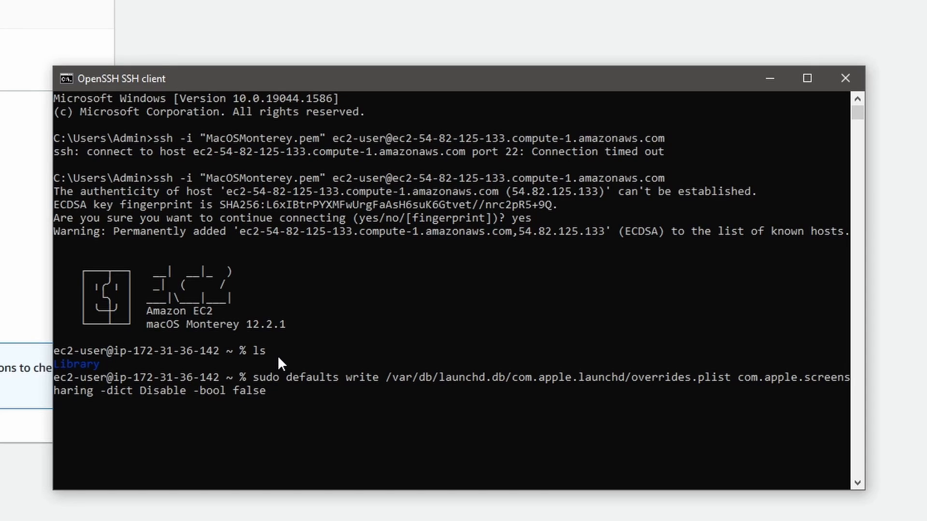
key(Return)
Step: Try to load the screen sharing daemon with sudo lanchctl load -w /System/Library/LaunchDaemons/com.apple.screensharing.plist
click(293, 401)
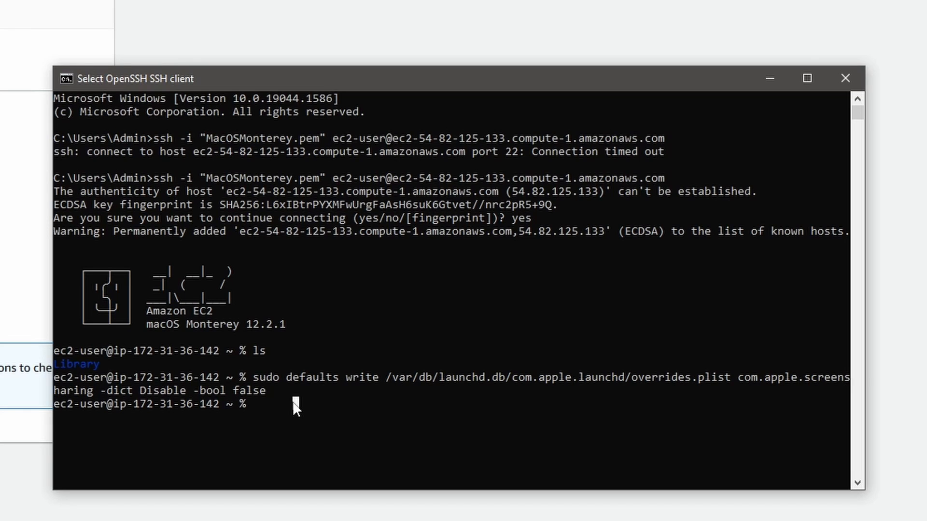
text(sud)
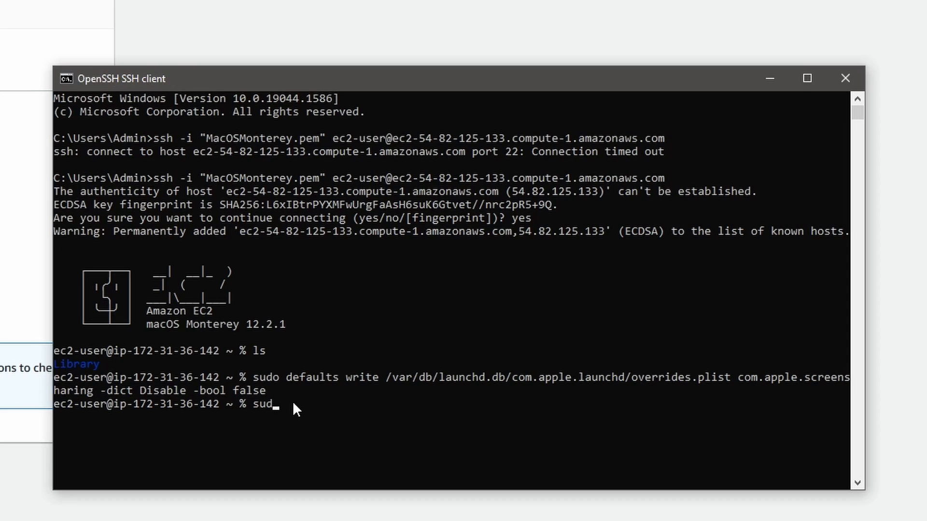
text(o lanchctl load -w /System)
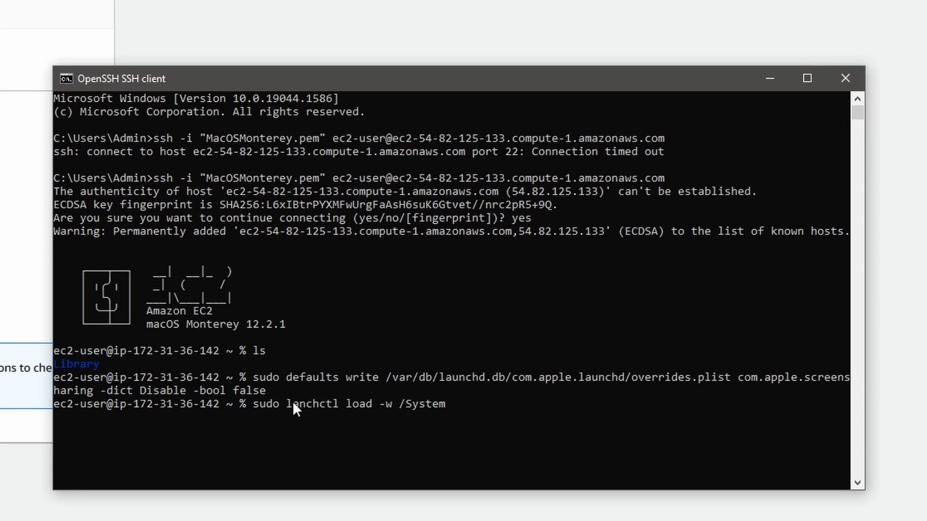
text(/Library/Launch)
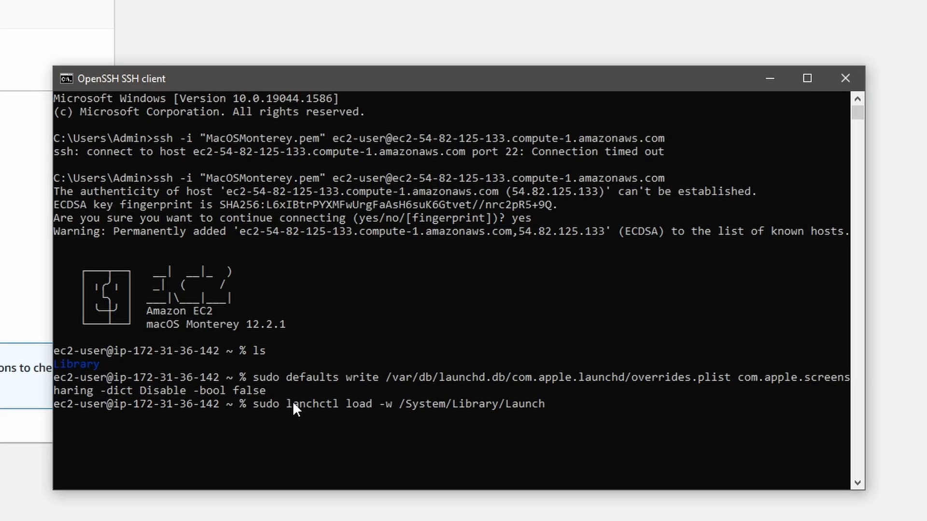
text(D)
key(Tab)
click(438, 398)
text(com.)
key(Tab)
text(ns/com.appl)
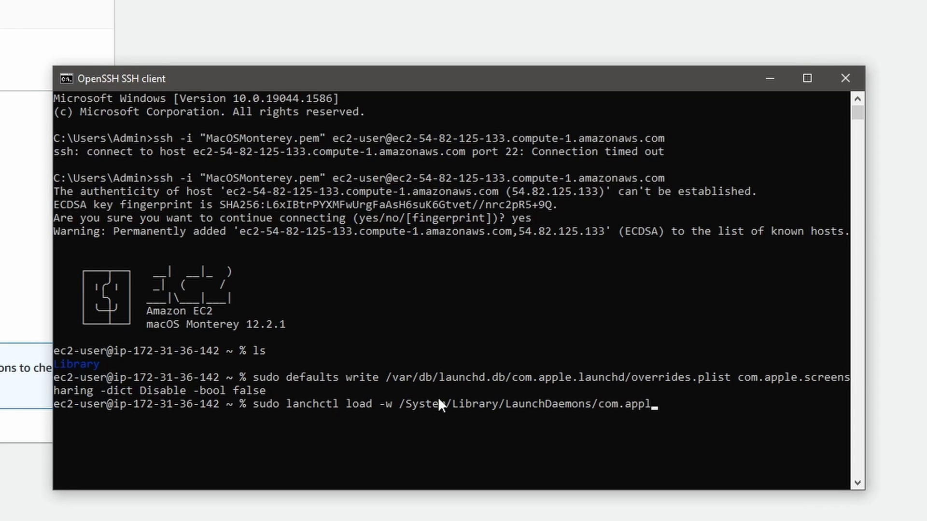
text(e.scr)
key(Tab)
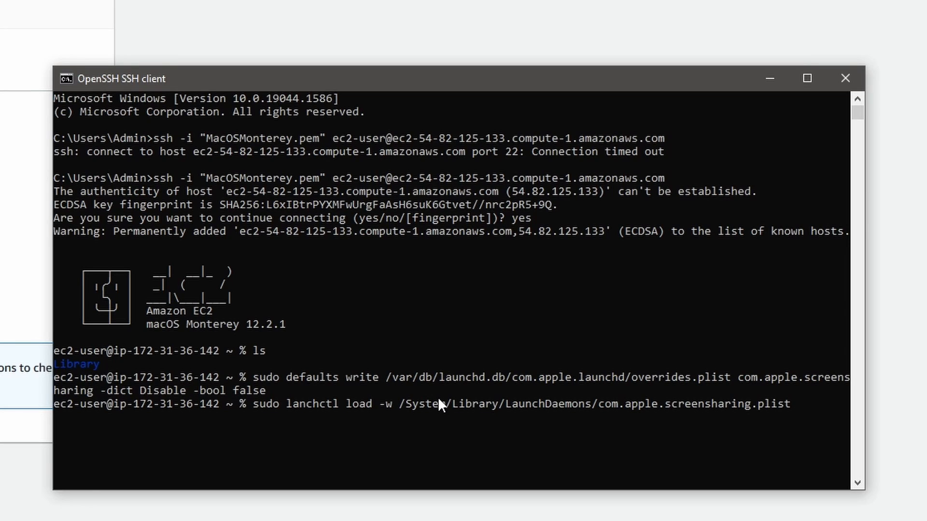
key(Return)
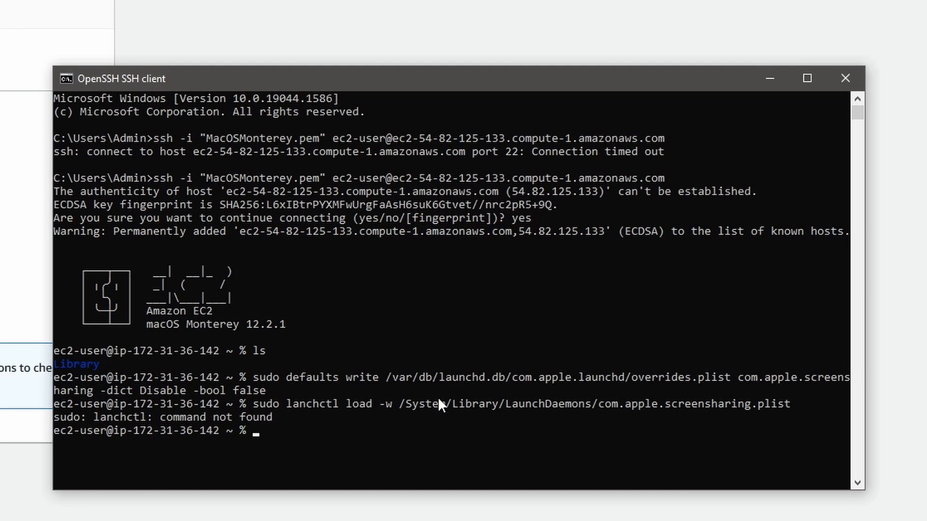
Step: Recall the load command, correct lanchctl to launchctl, and run it again
key(Up)
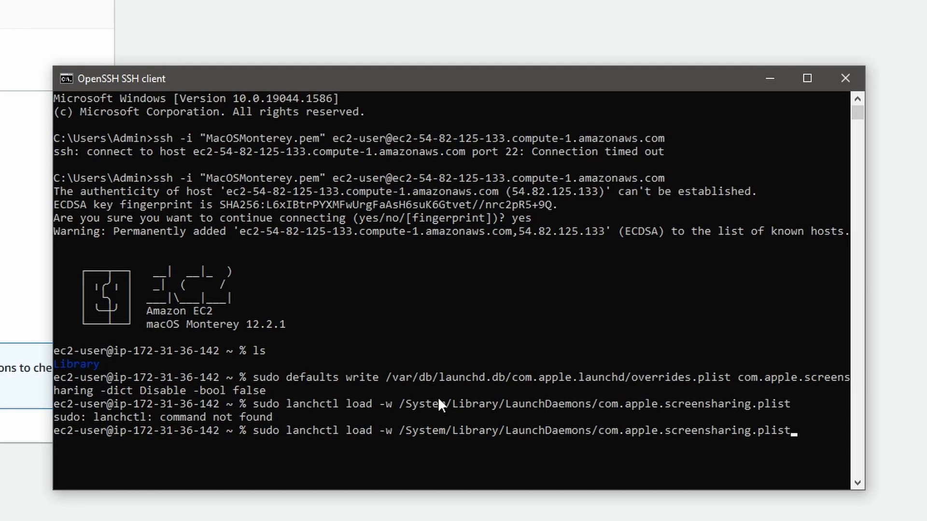
key(Left)
key(Left)
key(Left)
key(Left)
key(Left)
key(Left)
key(Left)
key(Left)
key(Left)
key(Left)
key(Left)
key(Left)
key(Left)
key(Left)
key(Left)
key(Left)
key(Left)
key(Left)
key(Left)
key(Left)
key(Left)
key(Left)
key(Left)
key(Left)
key(Left)
key(Left)
key(Left)
key(Left)
key(Left)
key(Left)
key(Left)
key(Left)
key(Left)
key(Left)
key(Left)
key(Left)
key(Left)
key(Left)
key(Left)
key(Left)
key(Left)
text(u)
key(Return)
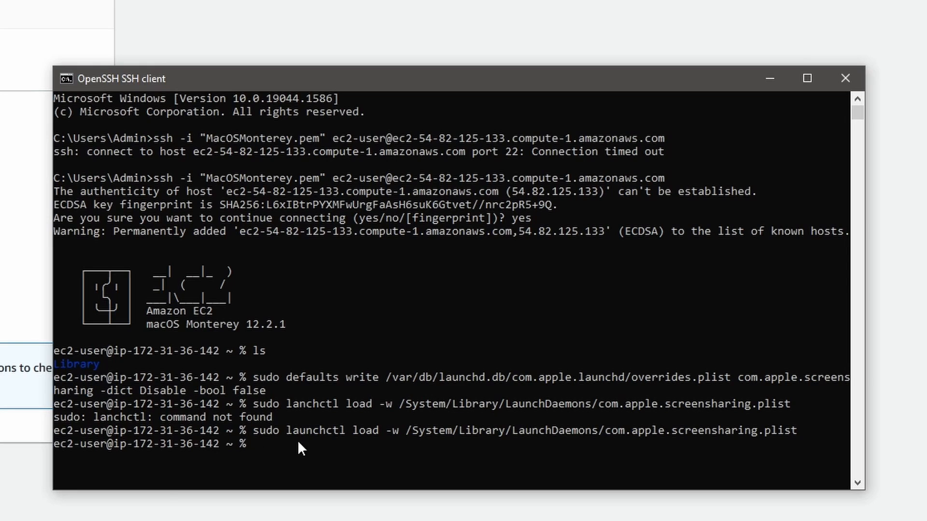
Step: Run sudo /usr/bin/dscl . -passwd /Users/ec2-user and enter a new account password for ec2-user
drag(57, 440, 70, 441)
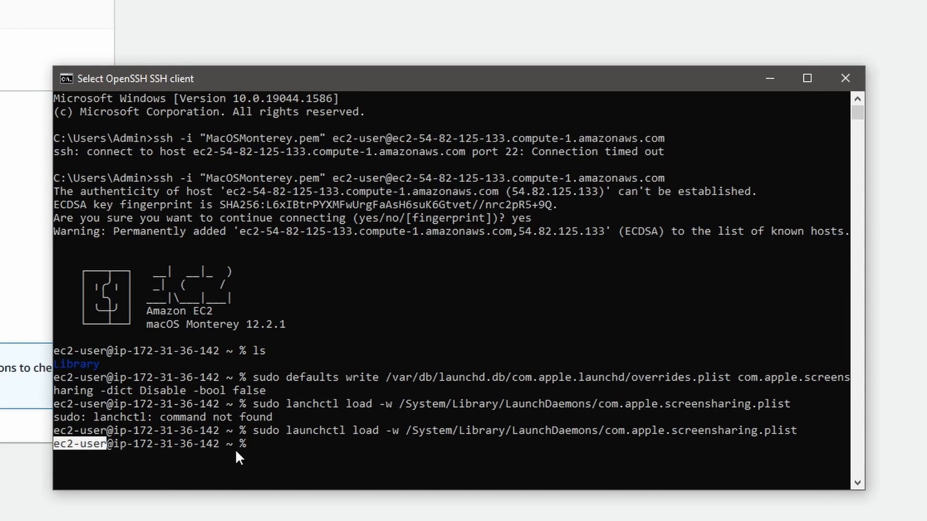
click(304, 442)
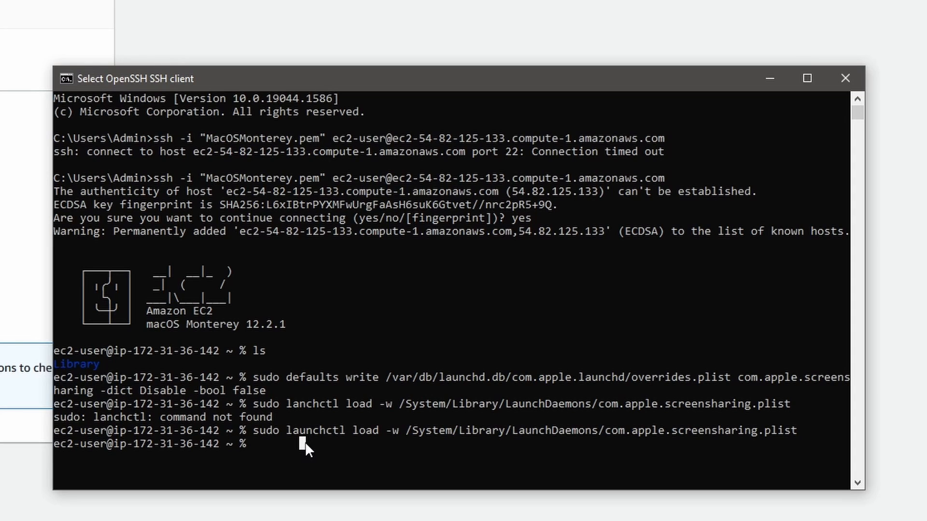
text(sudo)
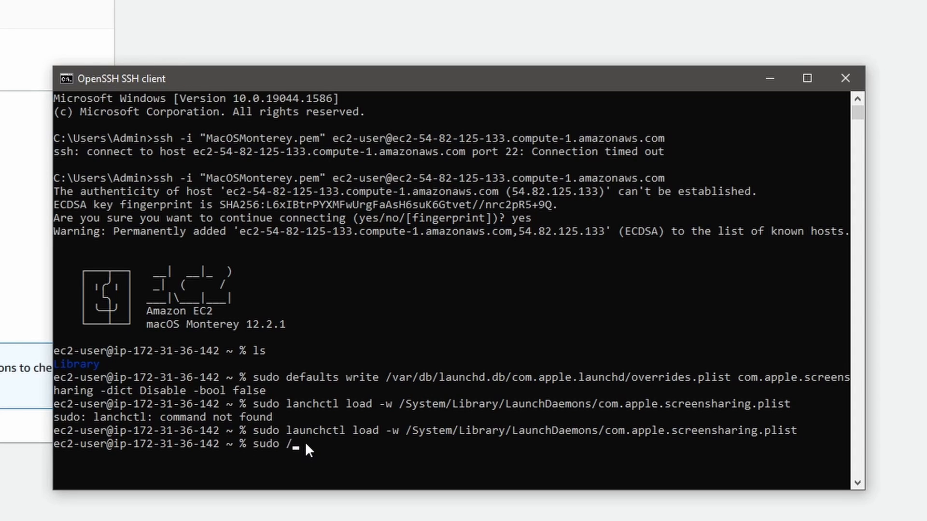
text( /usr/bin/dsc)
key(Tab)
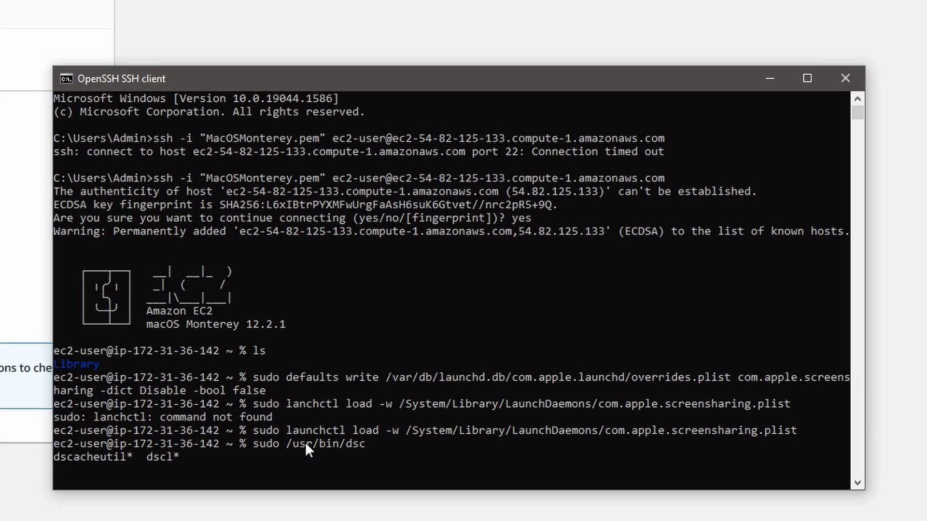
text(l . -passwd /Users/)
click(277, 462)
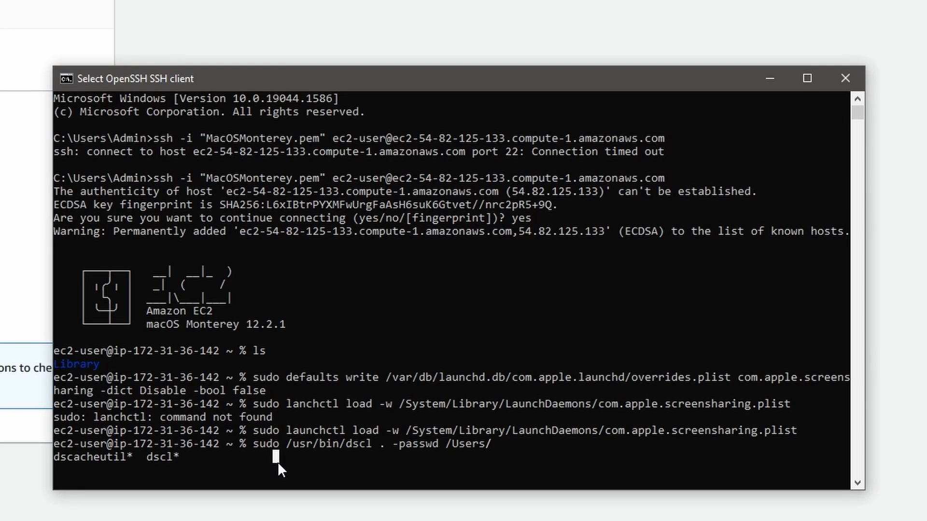
text(ec2-)
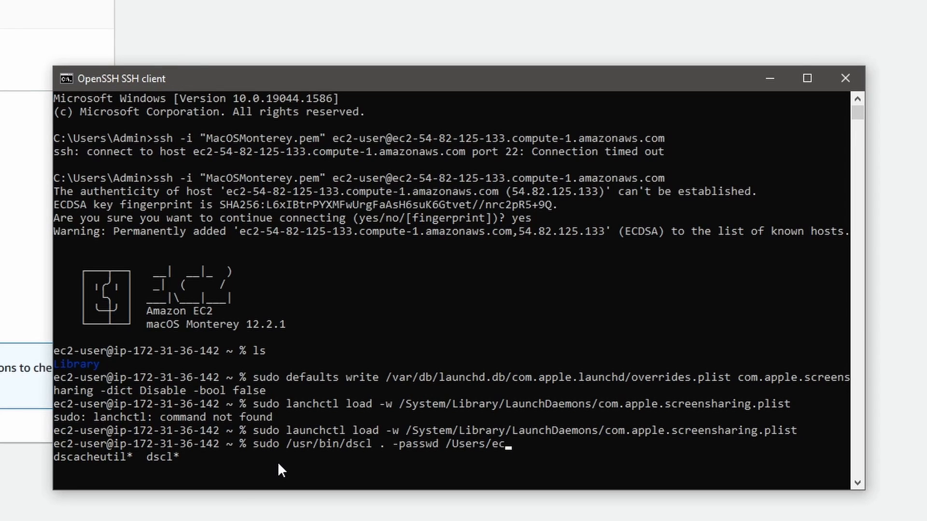
text(user)
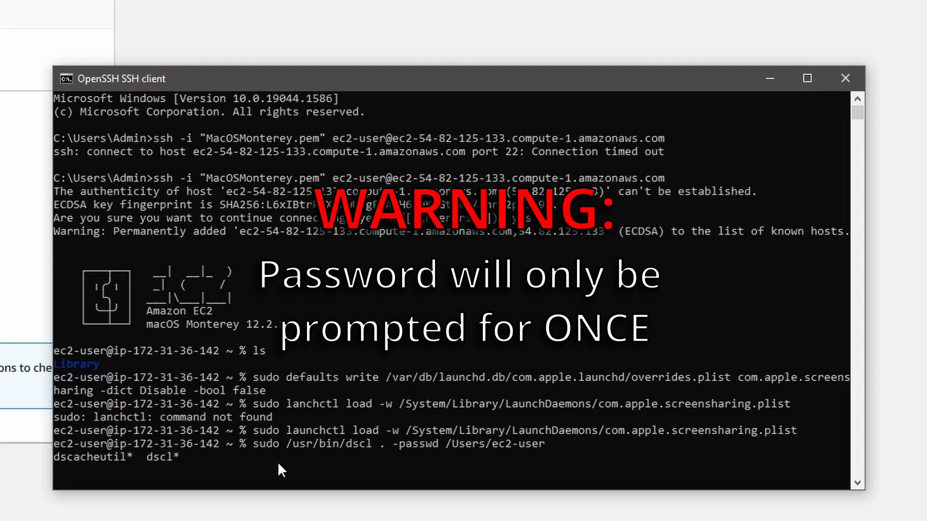
key(Return)
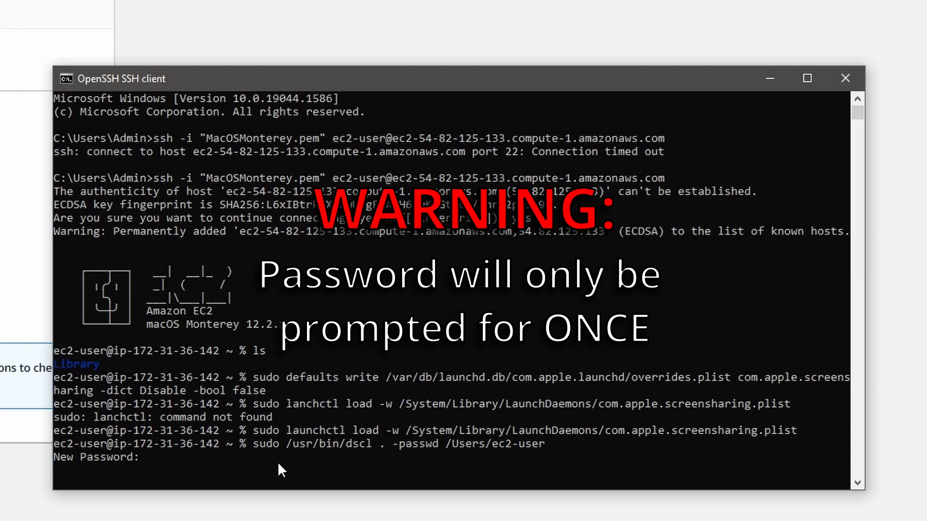
key(Return)
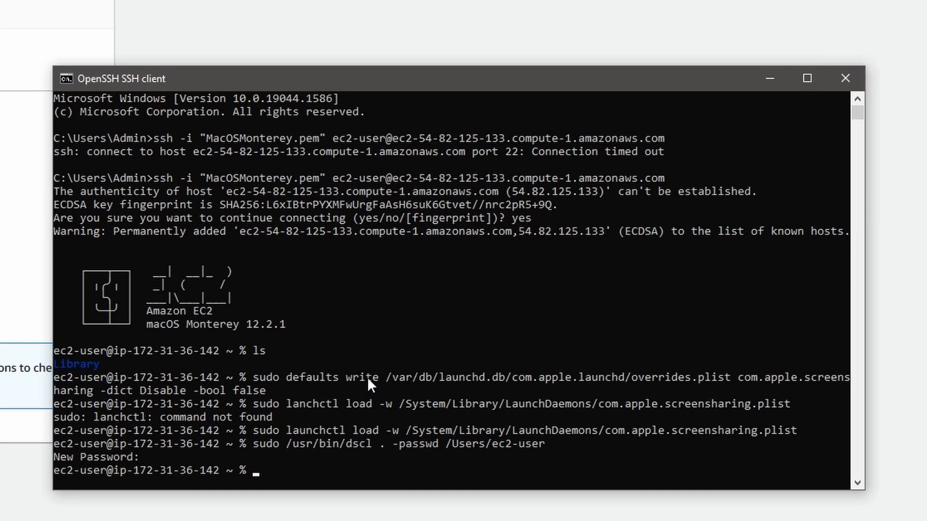
Step: Exit the SSH session and clear the Command Prompt screen with cls
text(exit)
key(Return)
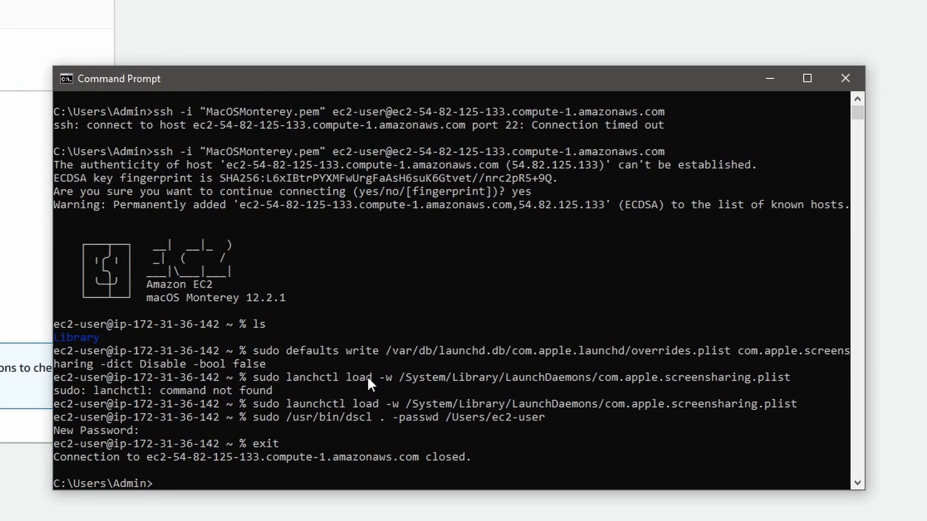
key(Return)
key(Return)
key(Return)
key(Return)
key(Return)
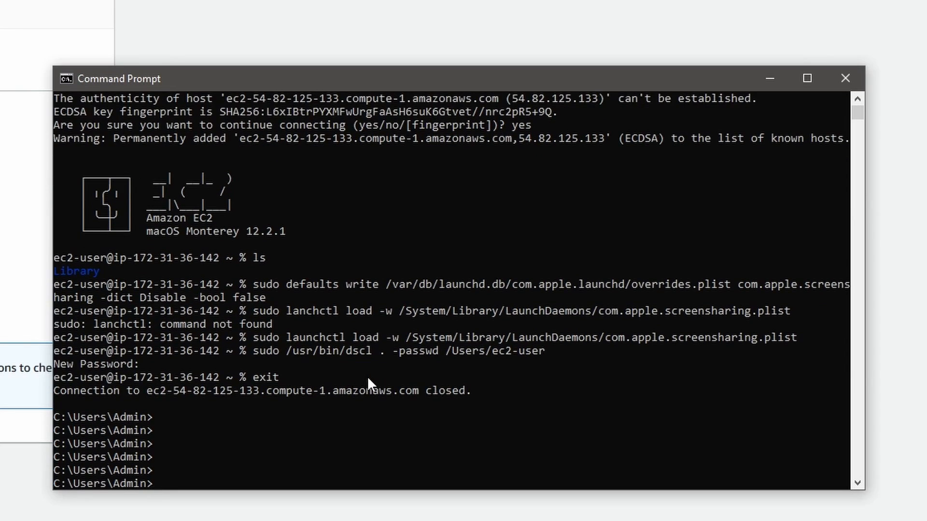
text(cls)
key(Return)
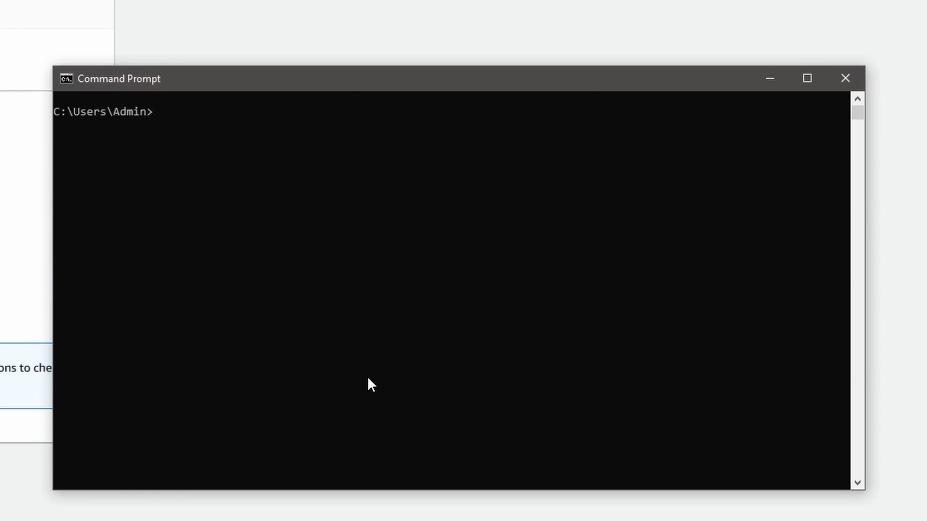
click(322, 177)
text(cls)
key(Up)
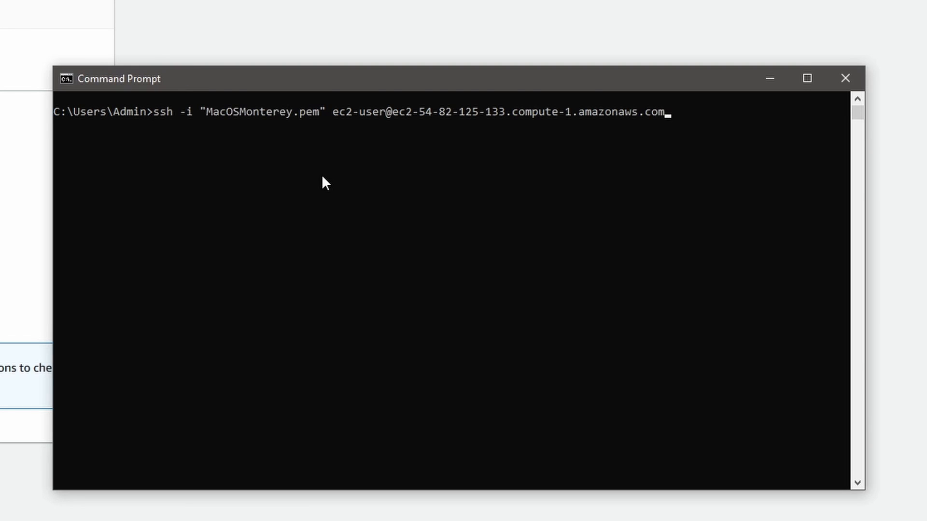
key(Left)
key(Left)
key(Left)
key(Left)
key(Left)
key(Left)
key(Left)
key(Left)
key(Left)
key(Left)
key(Left)
key(Left)
key(Left)
key(Left)
key(Left)
key(Left)
key(Left)
key(Left)
key(Left)
key(Left)
key(Left)
key(Left)
key(Left)
key(Left)
key(Left)
key(Left)
key(Left)
key(Left)
key(Left)
key(Left)
key(Left)
key(Left)
text(-L )
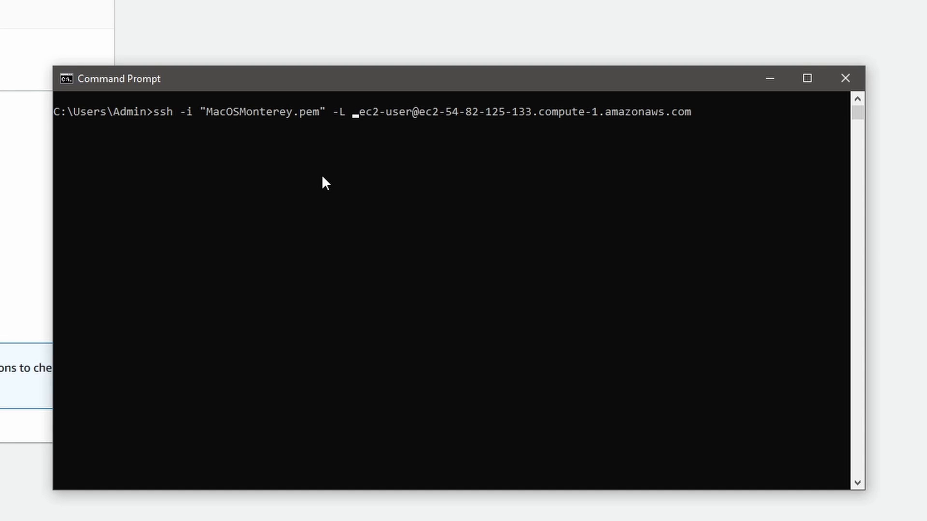
text( 5900:)
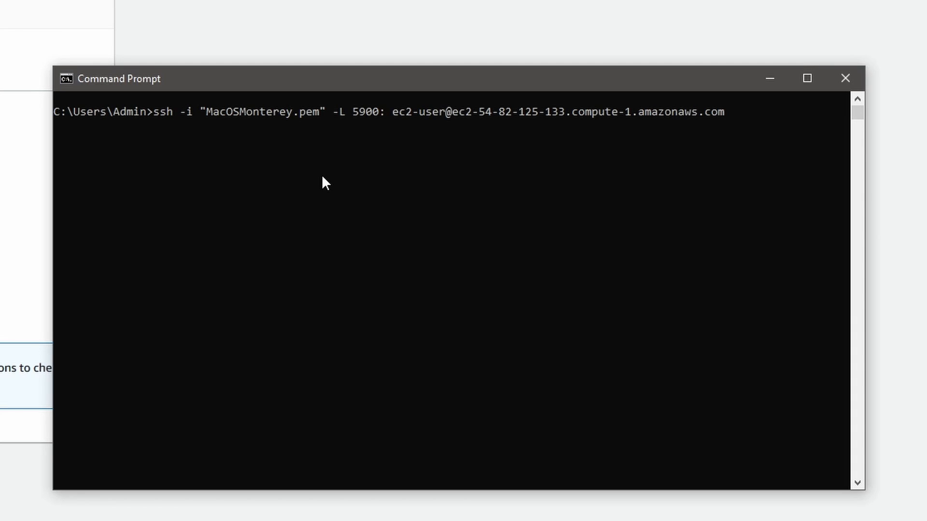
text(localhost)
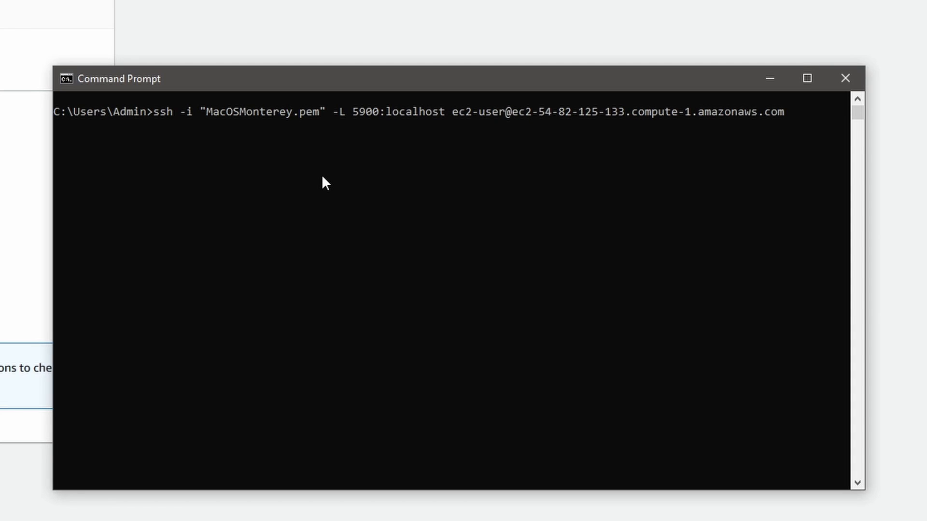
text(:5900)
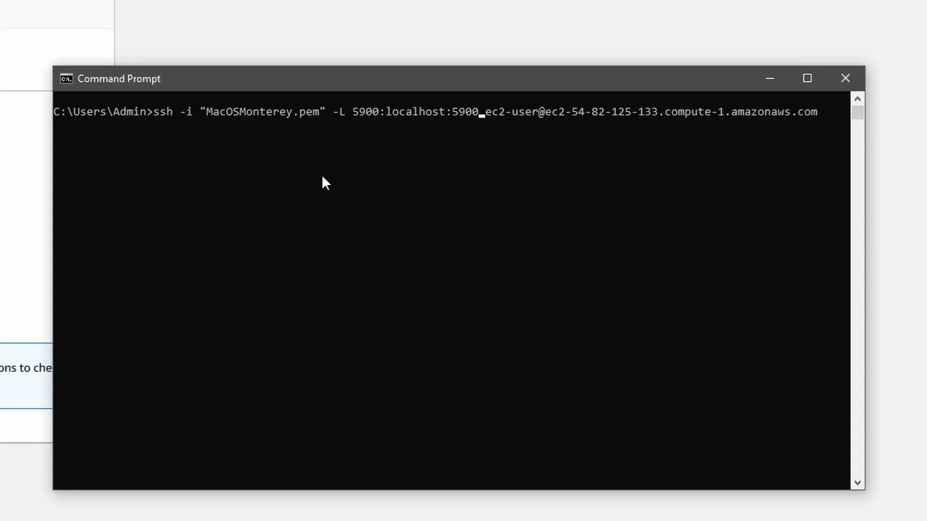
Step: Complete the port forwarding option with 5900:localhost:5900 and run the ssh command
key(Return)
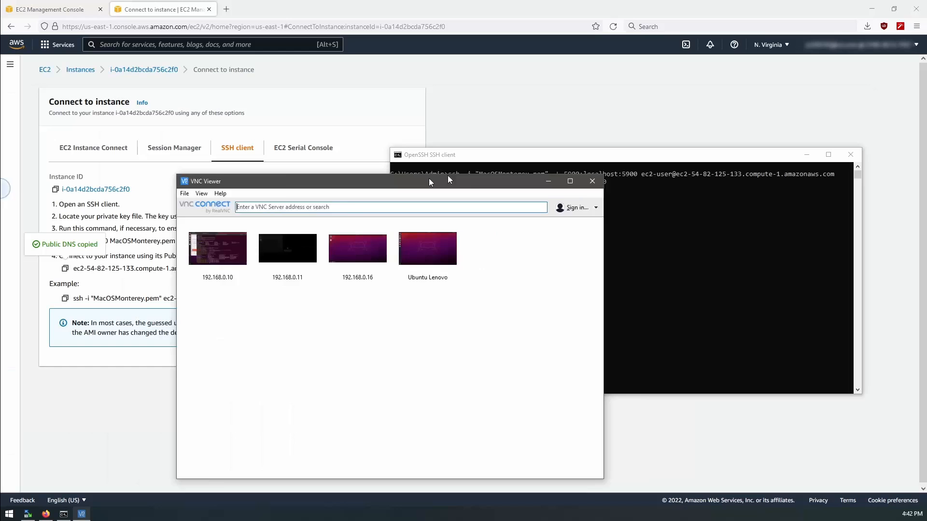
Step: Switch to VNC Viewer, connect to localhost, turn on "Don't warn me about this again" in the identity check, and continue
drag(449, 176, 336, 113)
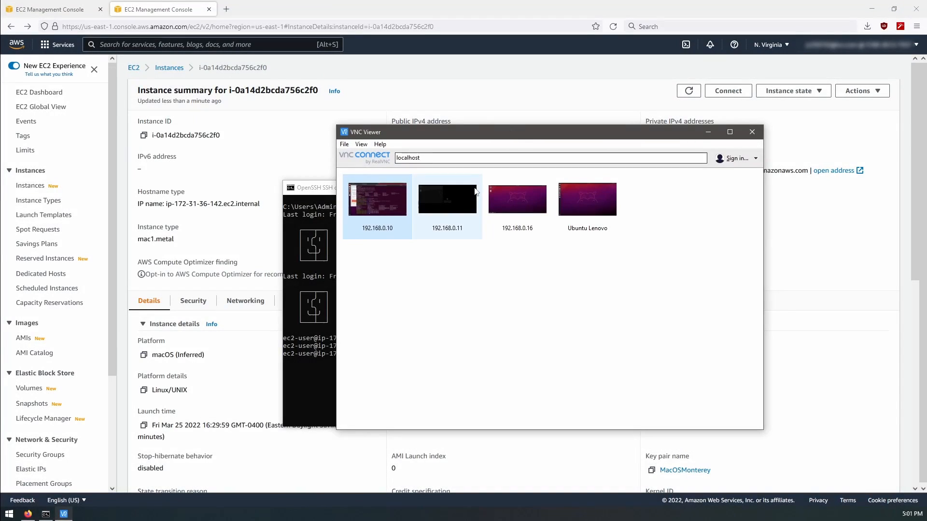
click(442, 157)
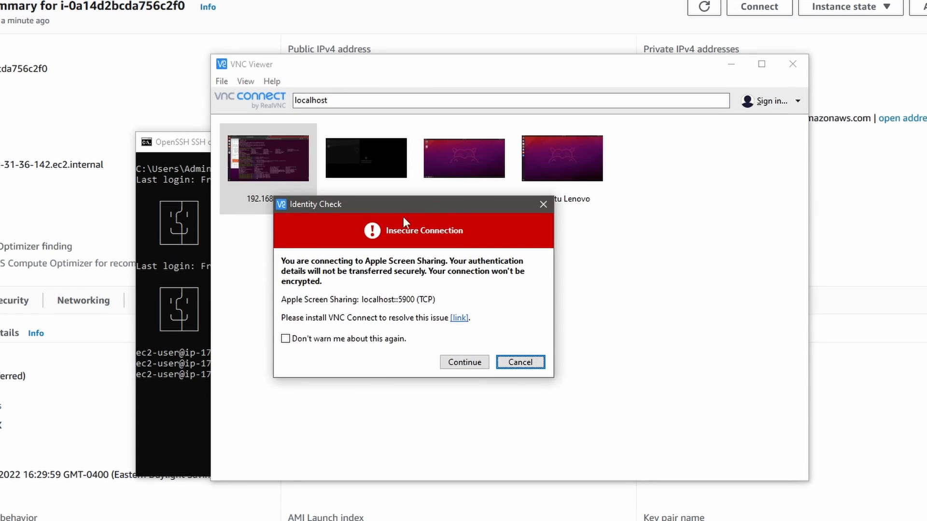
click(314, 339)
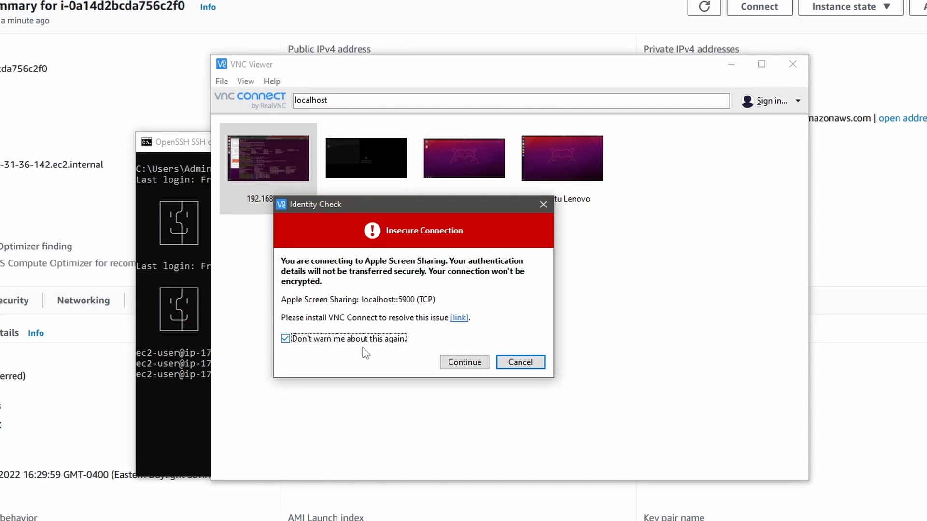
click(456, 363)
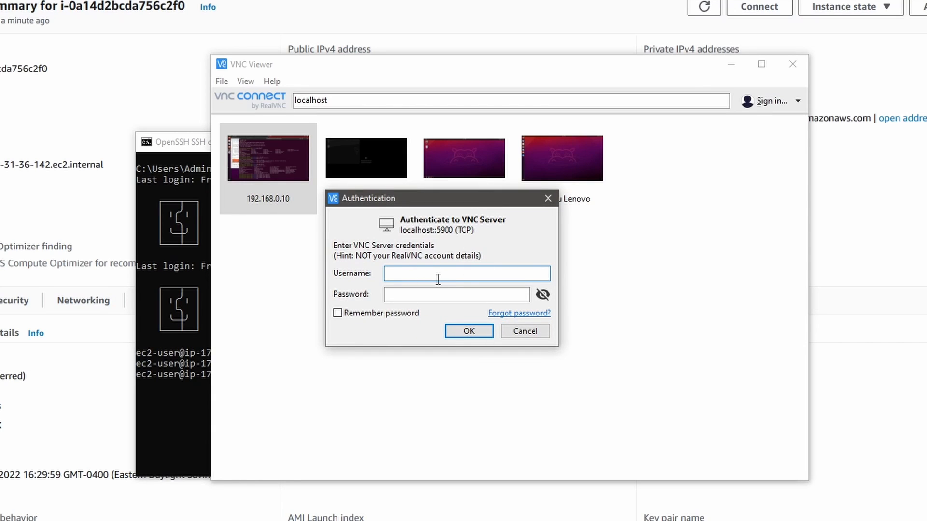
Step: Authenticate to the VNC server with the username ec2-user and the account password
text(ec2-user)
key(Tab)
text(•••••••••)
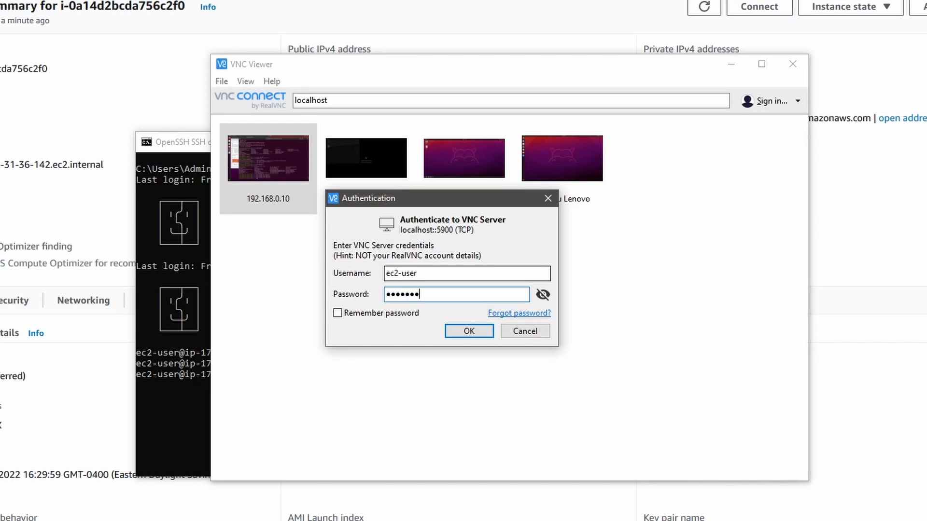
key(Return)
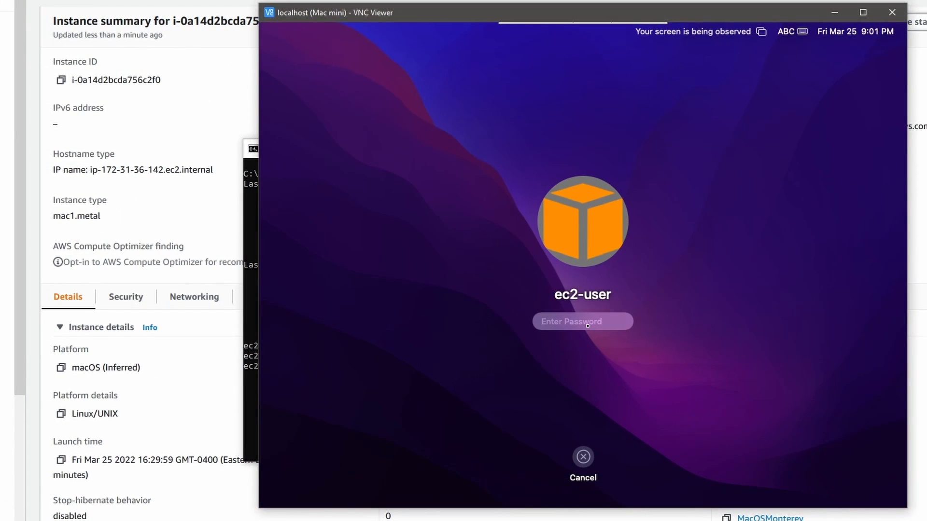
Step: Log in to the remote macOS desktop by entering the ec2-user account password
text(••••••••)
key(Return)
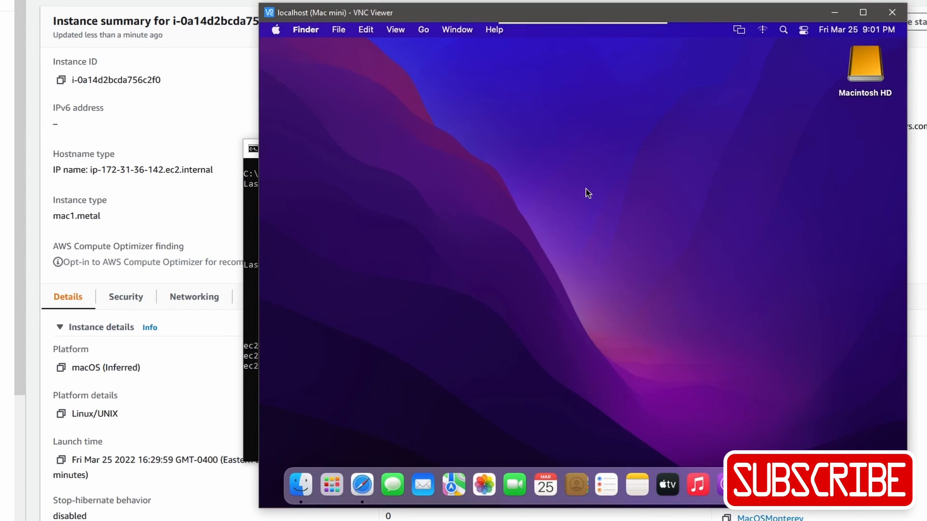
right_click(588, 192)
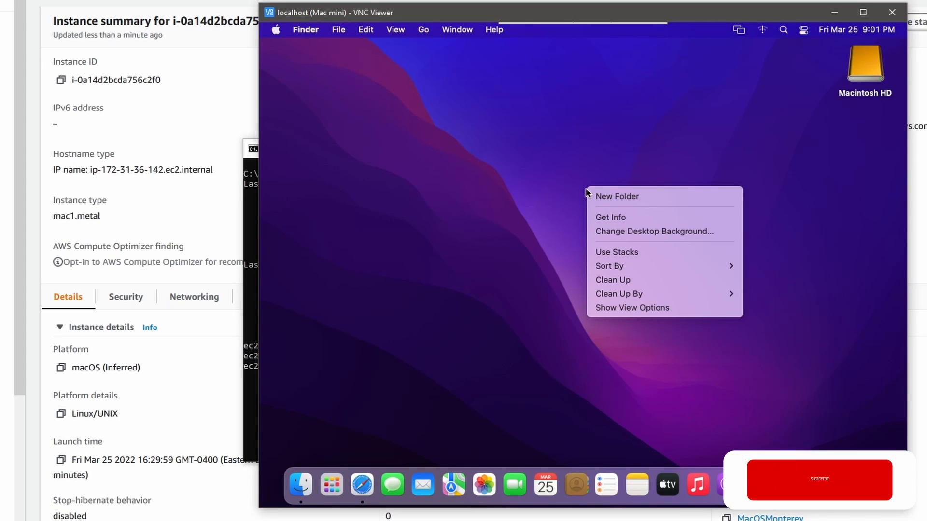
click(450, 171)
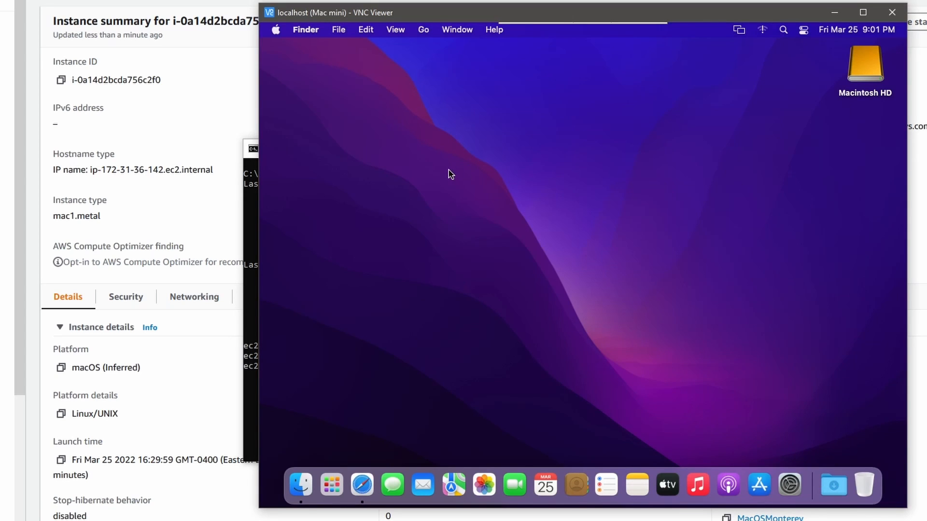
Step: Move the OpenSSH client window away from the VNC session, then close it to end the port 5900 tunnel
click(252, 279)
drag(530, 156, 237, 124)
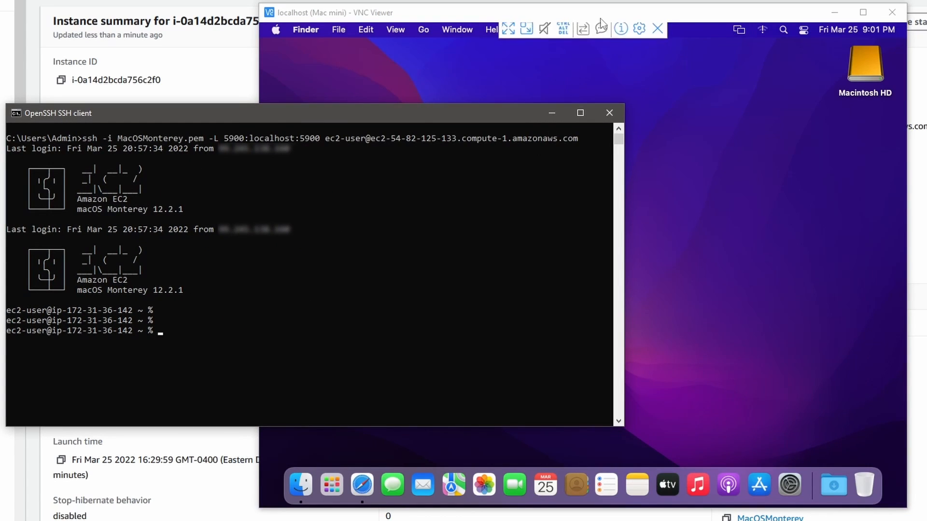
click(601, 20)
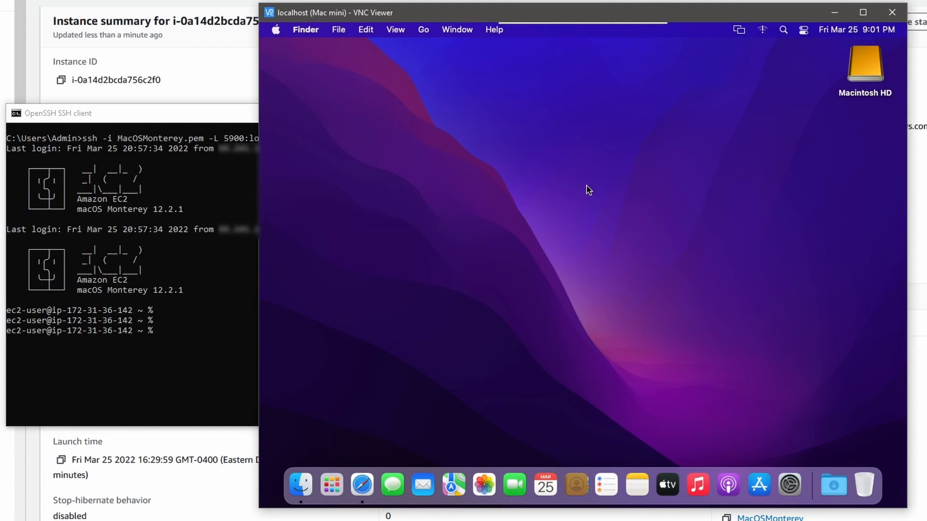
click(120, 309)
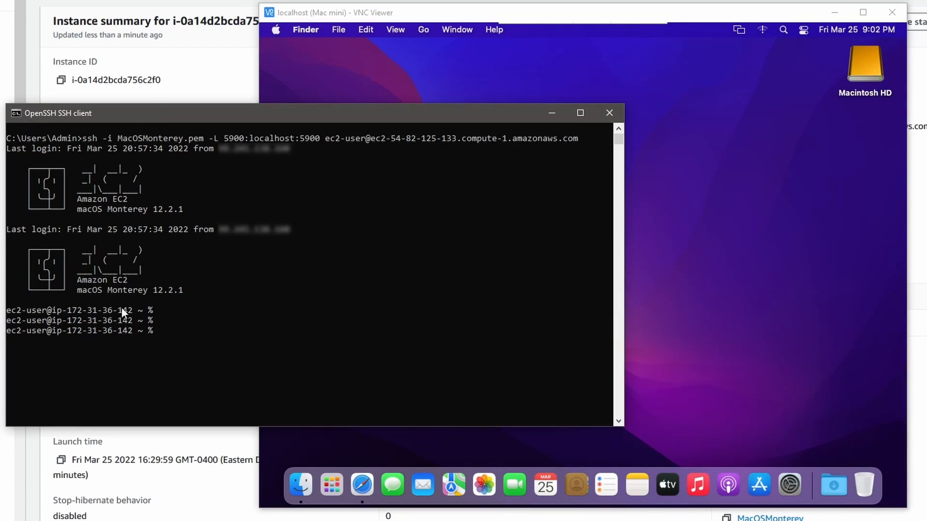
click(739, 181)
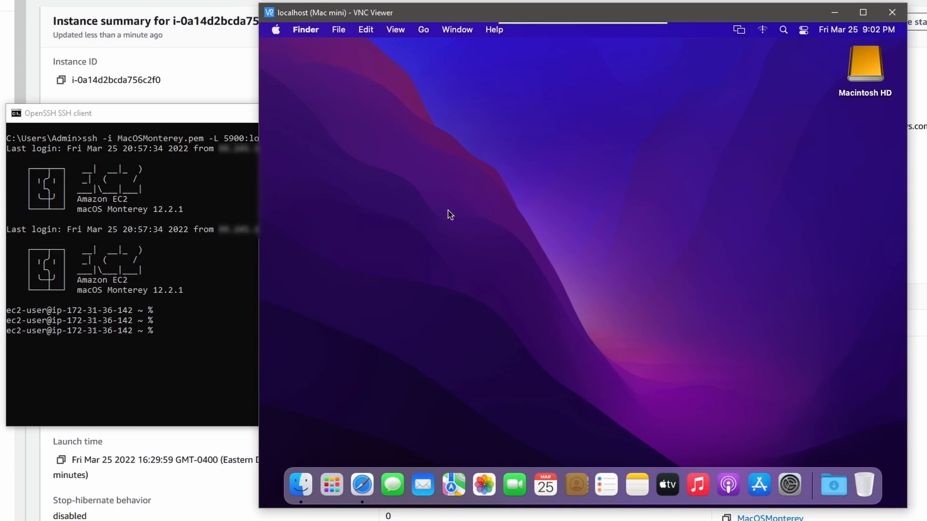
click(204, 125)
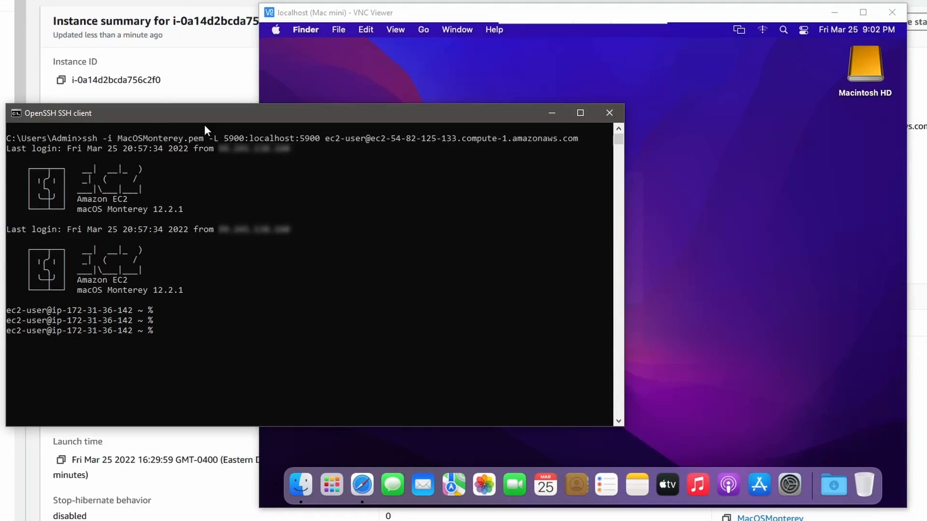
click(609, 113)
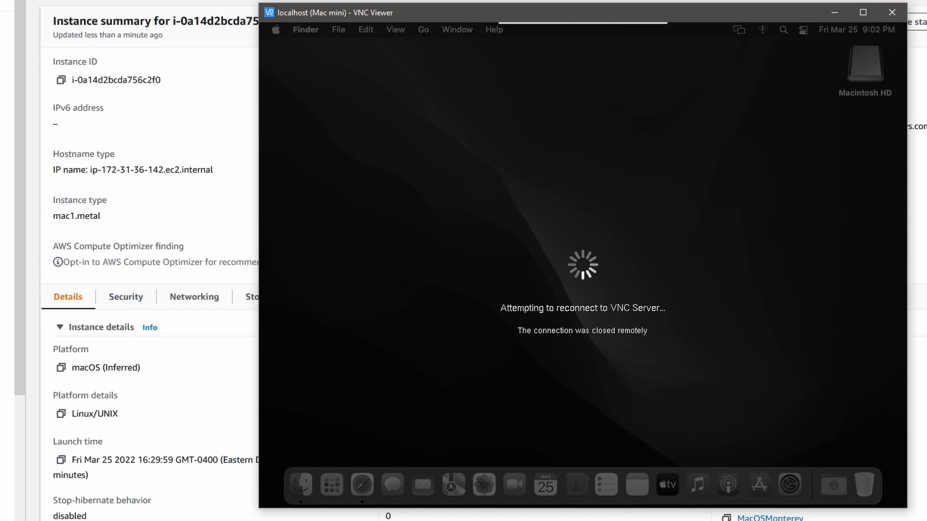
drag(0, 96, 503, 125)
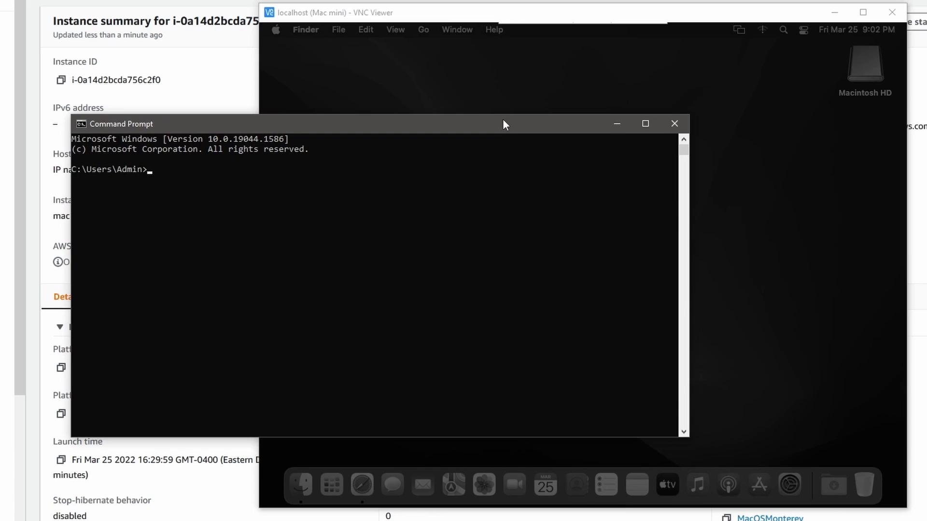
text(ssh -i M)
key(Tab)
text(-L 5900:localhost:5900 ec2-user@)
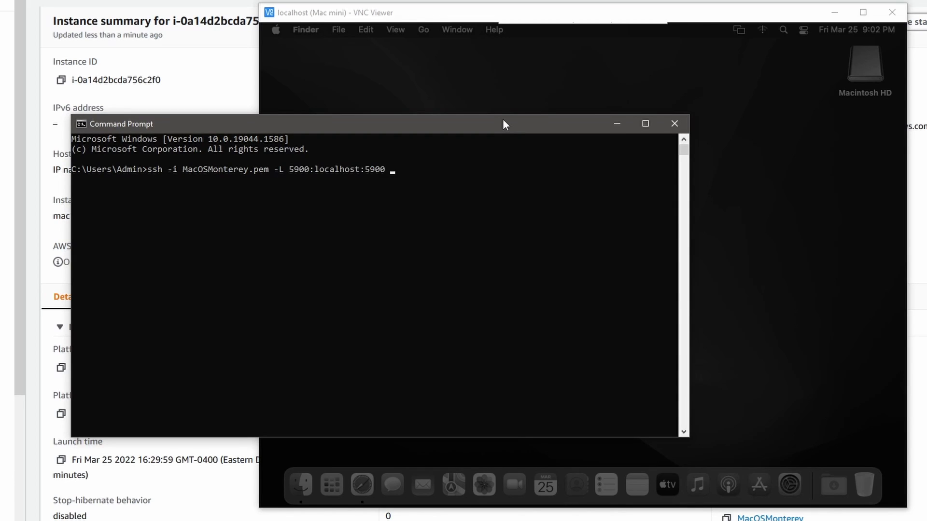
right_click(542, 182)
key(Return)
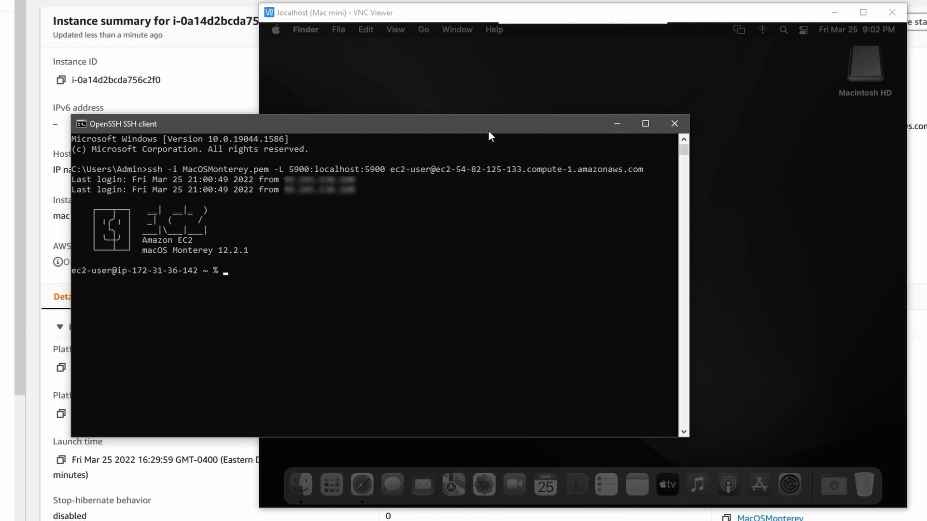
drag(489, 135, 282, 122)
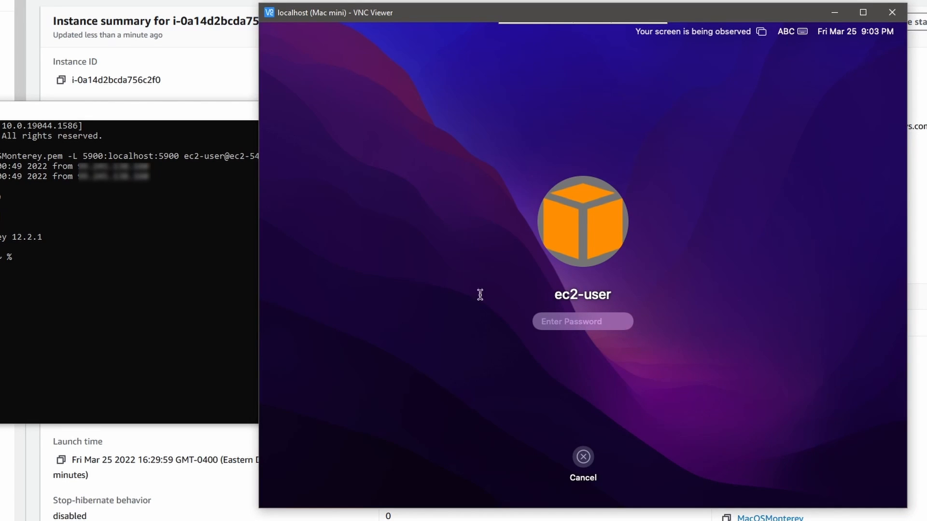
Step: Close the SSH tunnel window and try connecting VNC Viewer directly to ec2-54-82-125-133.compute-1.amazonaws.com instead of localhost
click(36, 126)
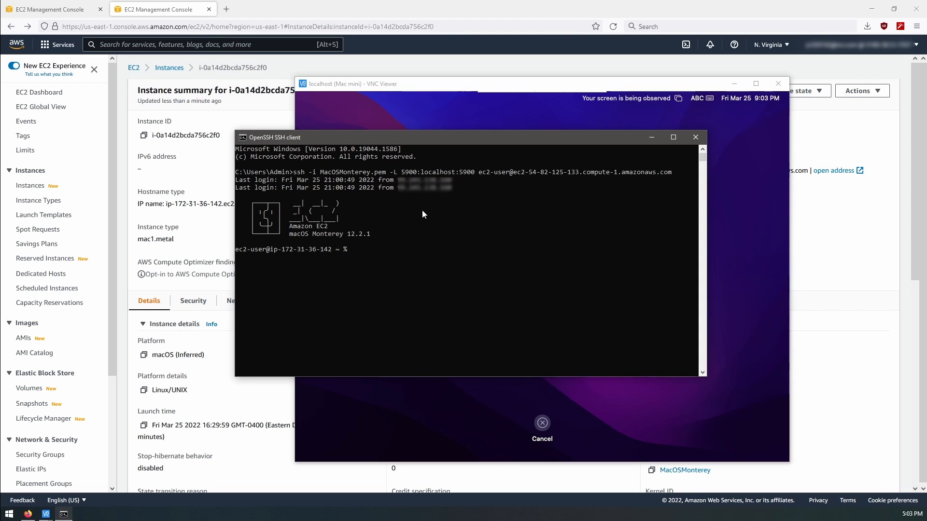
click(696, 137)
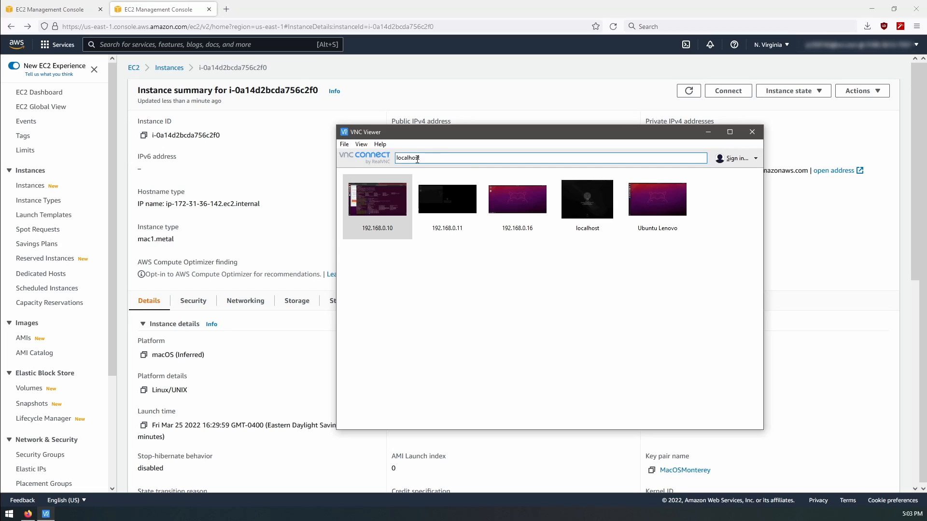
drag(418, 159, 355, 163)
key(BackSpace)
text(ec2-54-82-125-133.compute-1.amazonaws.com)
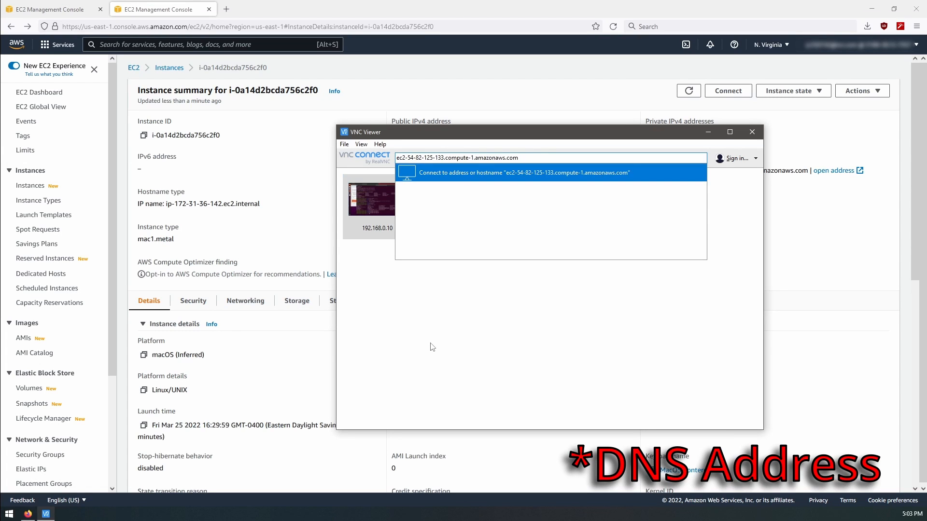
click(435, 346)
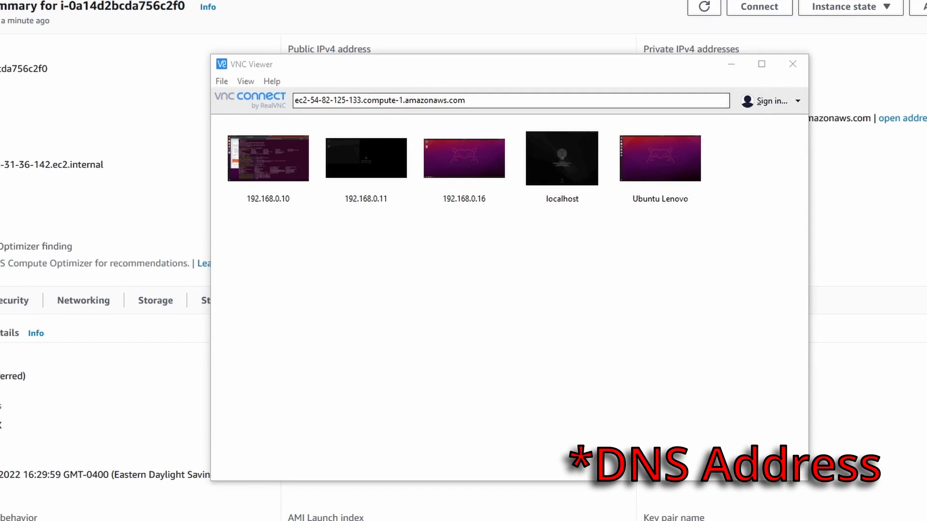
key(Return)
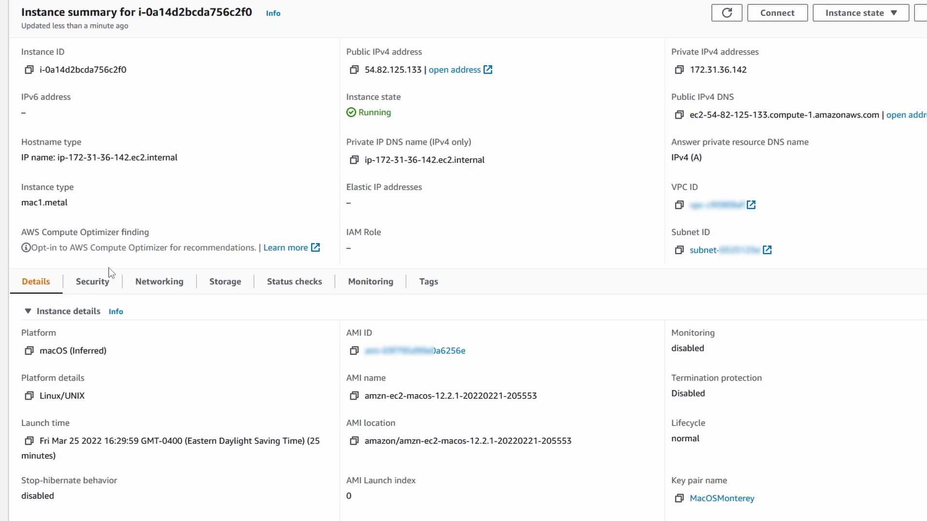
Step: Open the launch-wizard-2 security group from the instance's security details and open its inbound rules for editing
click(96, 285)
scroll(227, 333, down, 1)
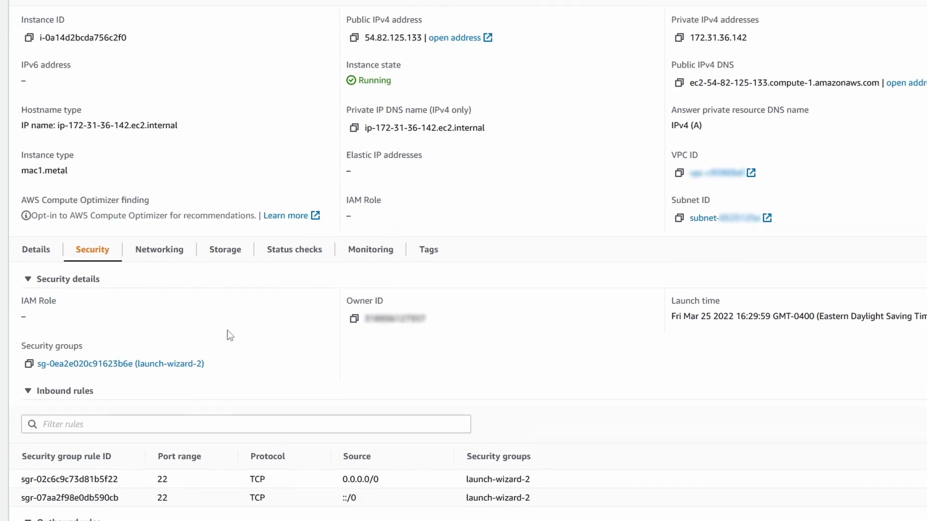
scroll(230, 336, down, 3)
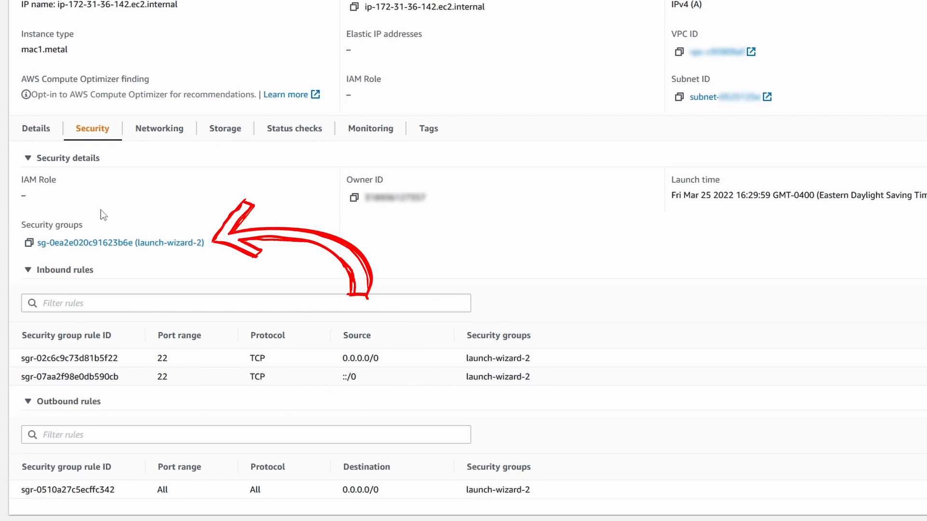
click(118, 247)
click(70, 221)
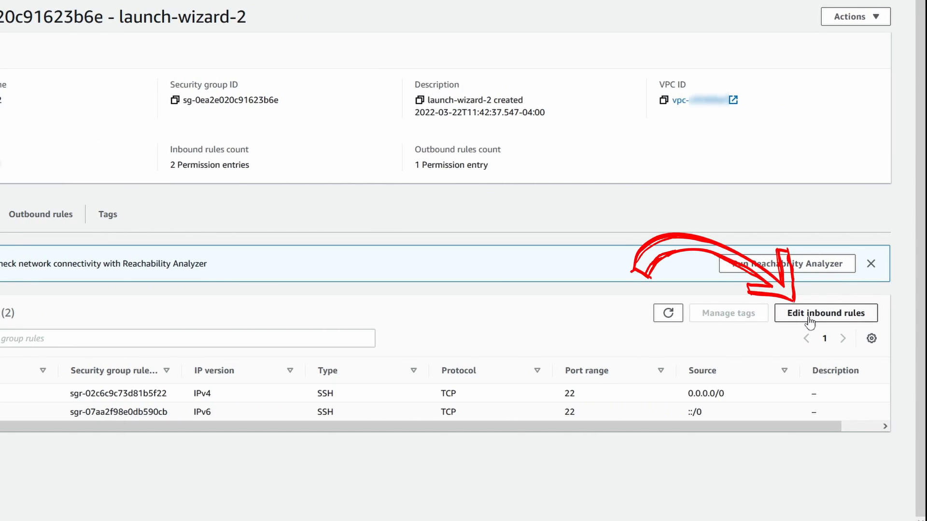
click(809, 315)
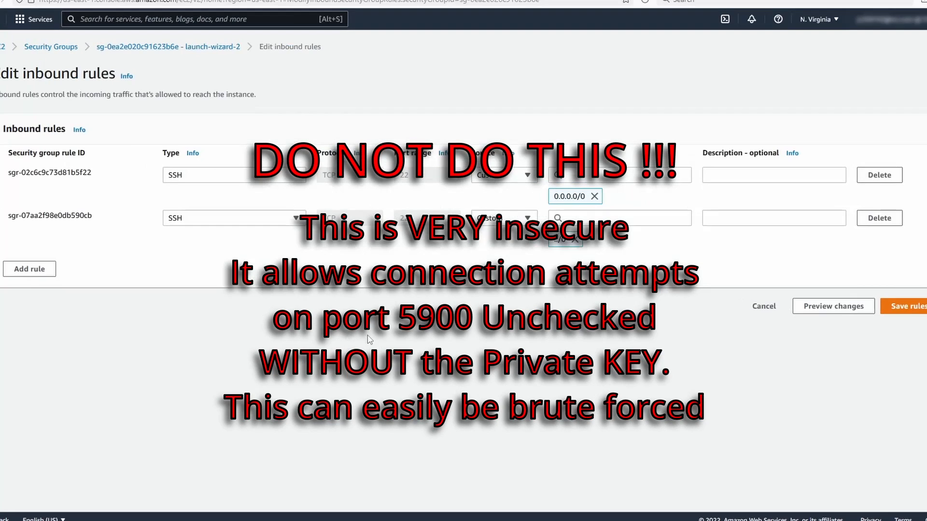
Step: Add a Custom TCP inbound rule for port 5900 from source 0.0.0.0/0 with description VNC, and save the rules
click(43, 269)
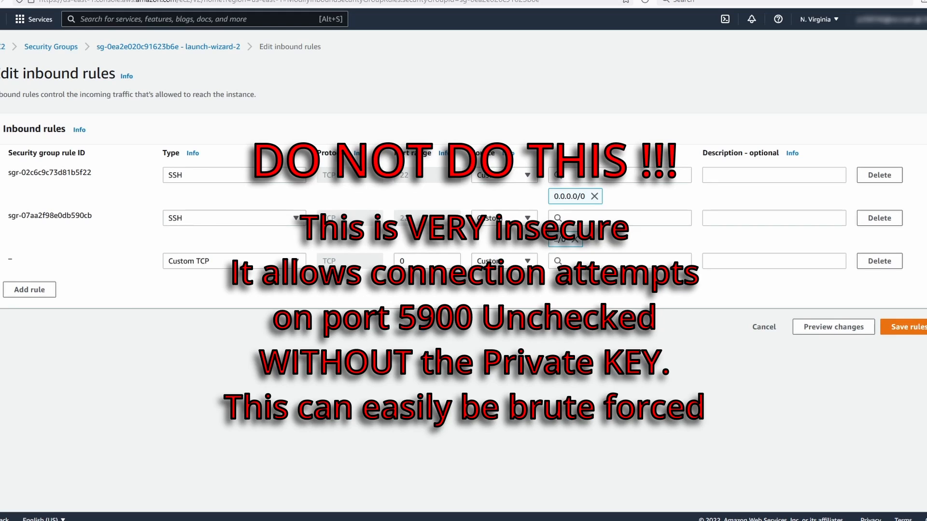
double_click(447, 263)
text(5900)
click(579, 262)
click(588, 301)
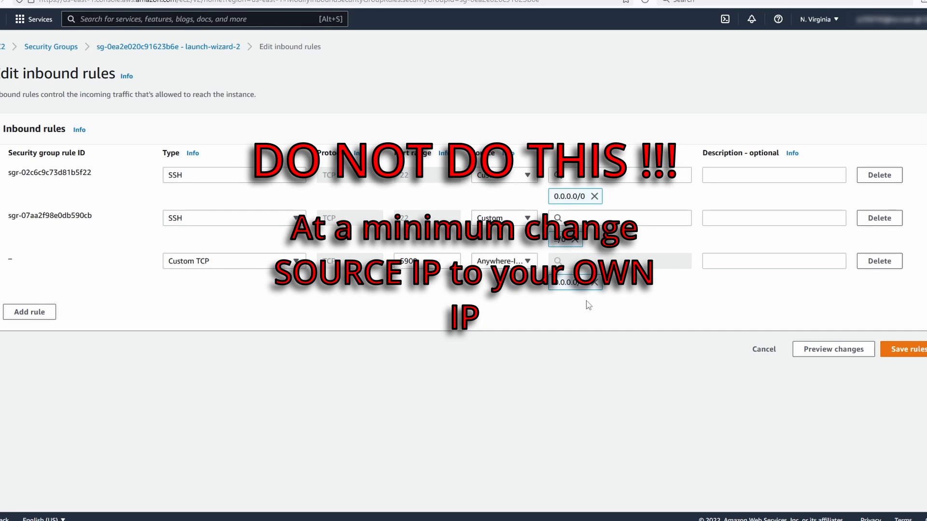
click(757, 262)
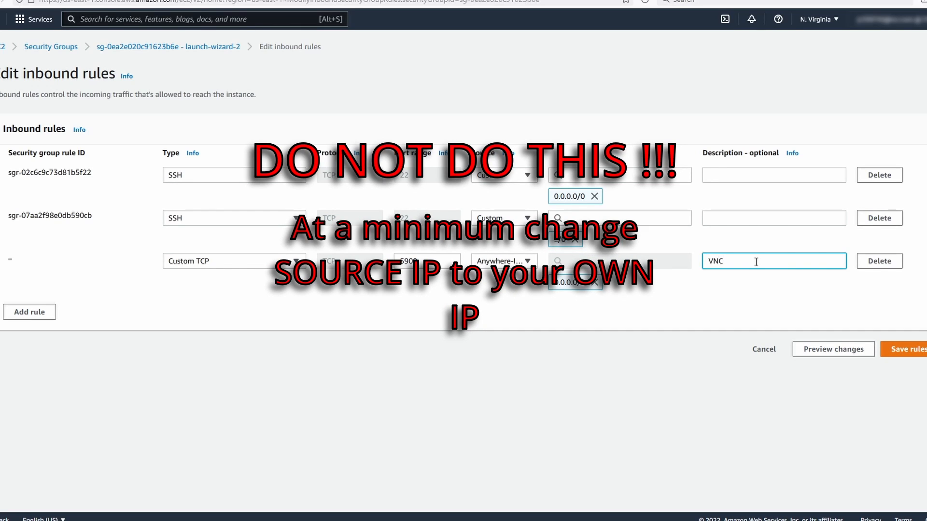
click(905, 348)
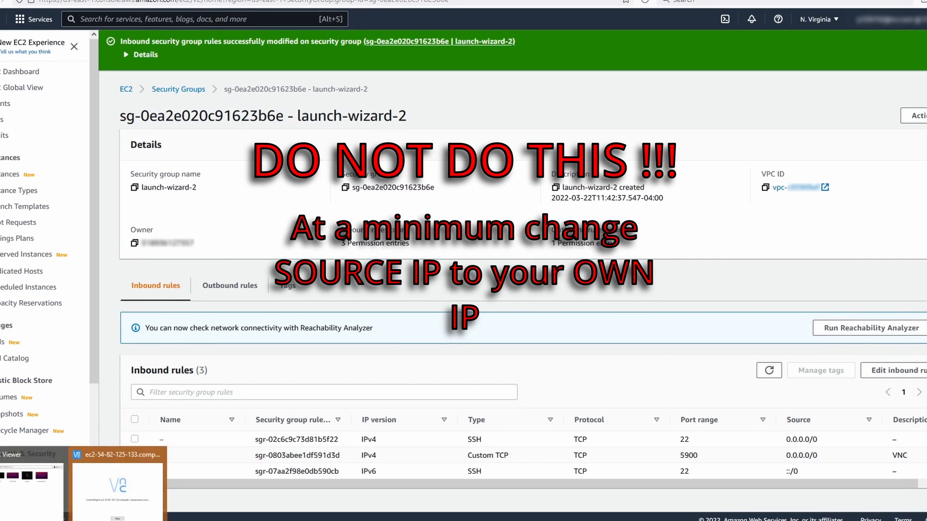
Step: Reconnect VNC Viewer directly to ec2-54-82-125-133.compute-1.amazonaws.com and authenticate as ec2-user with the account password
click(117, 483)
click(635, 298)
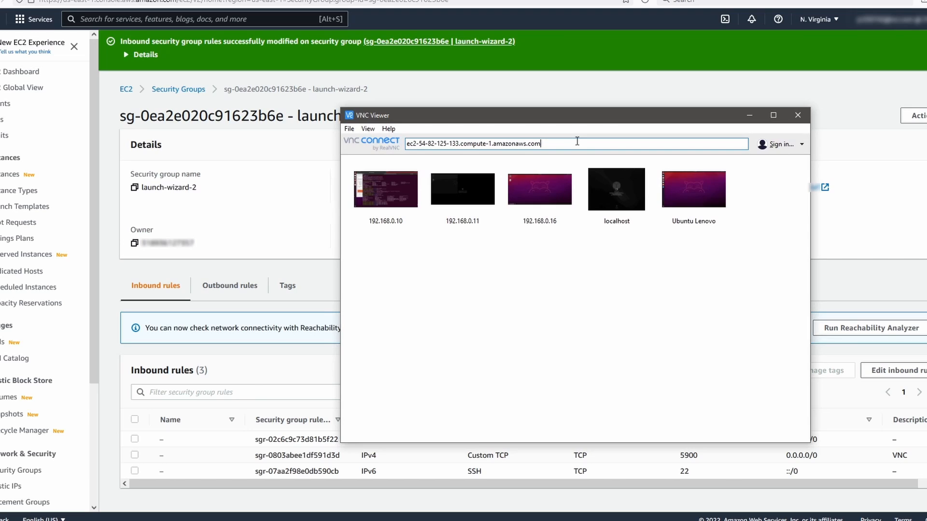
key(Return)
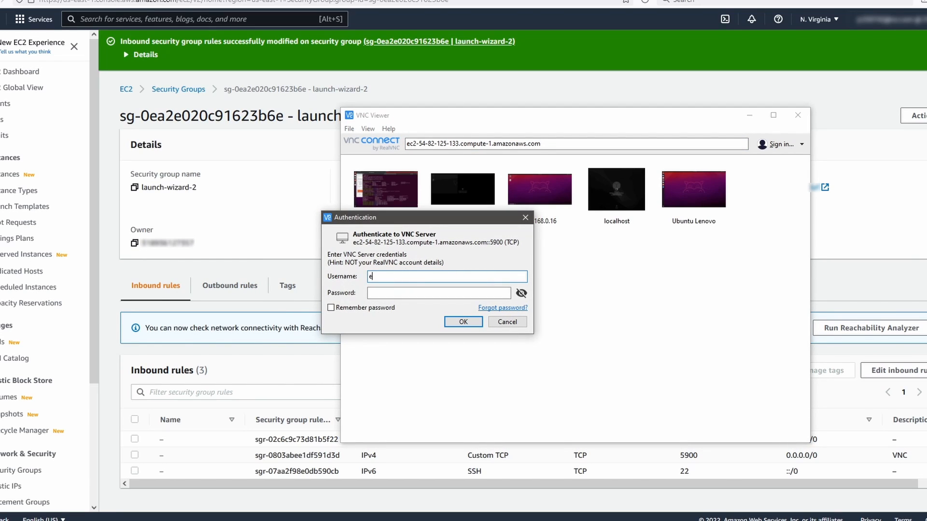
text(ec2-user)
key(Tab)
text(pass)
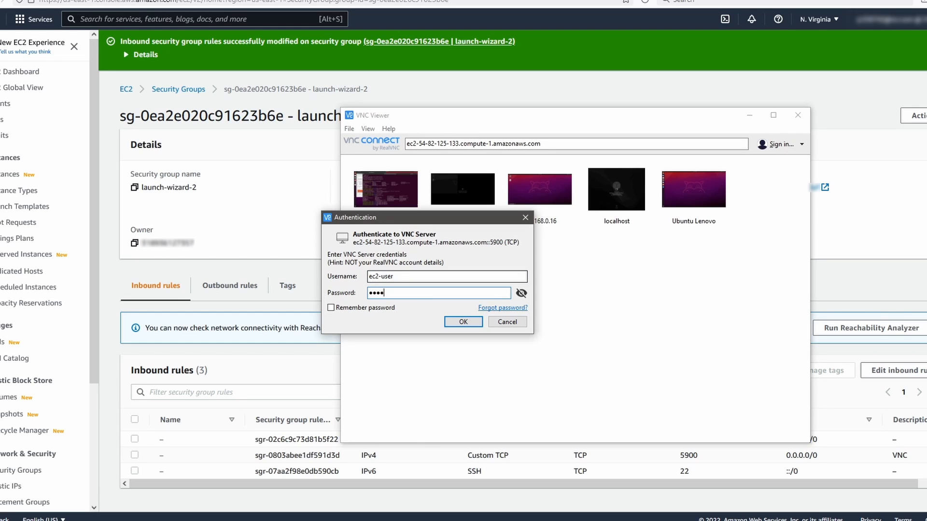
key(Return)
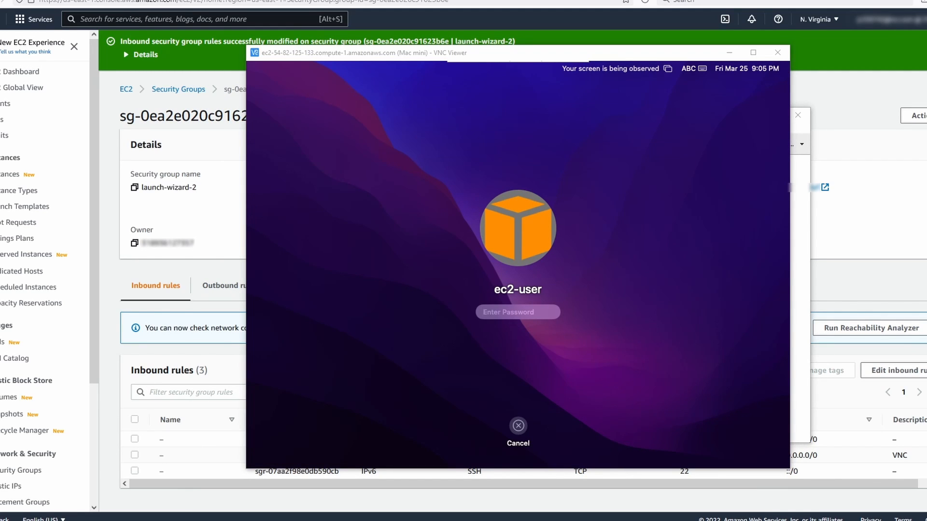
Step: Open PuTTY and set the session's host name to ec2-54-82-125-133.compute-1.amazonaws.com
drag(0, 190, 489, 162)
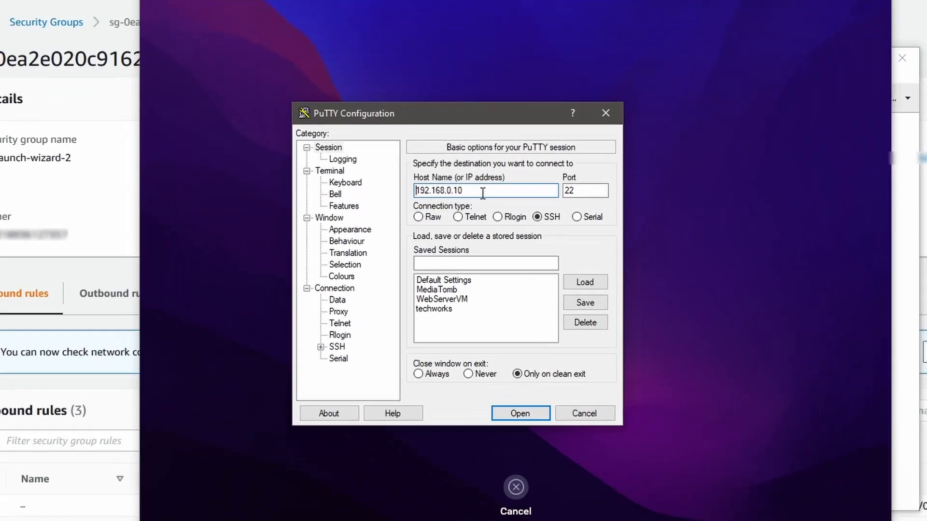
drag(490, 214, 361, 212)
text(ec2-54-82-125-133.compute-1.amazonaws.com)
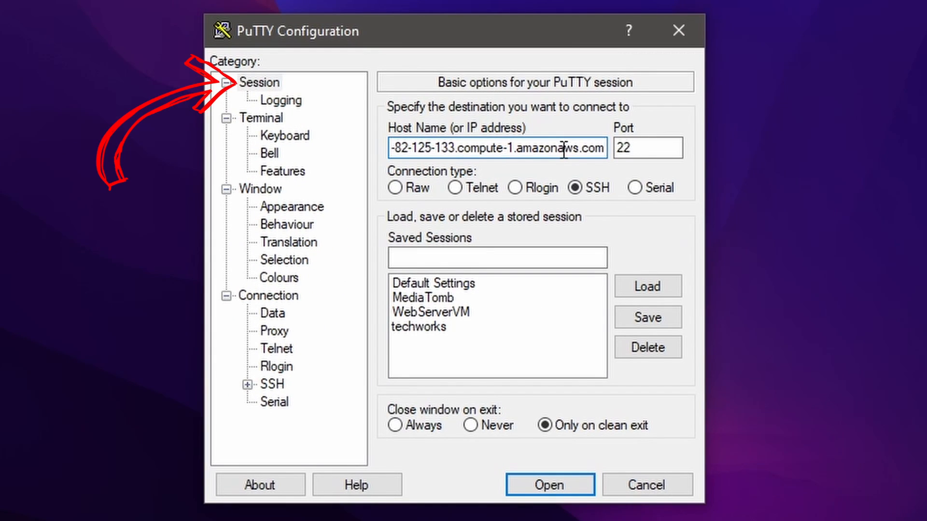
drag(556, 147, 226, 148)
click(459, 148)
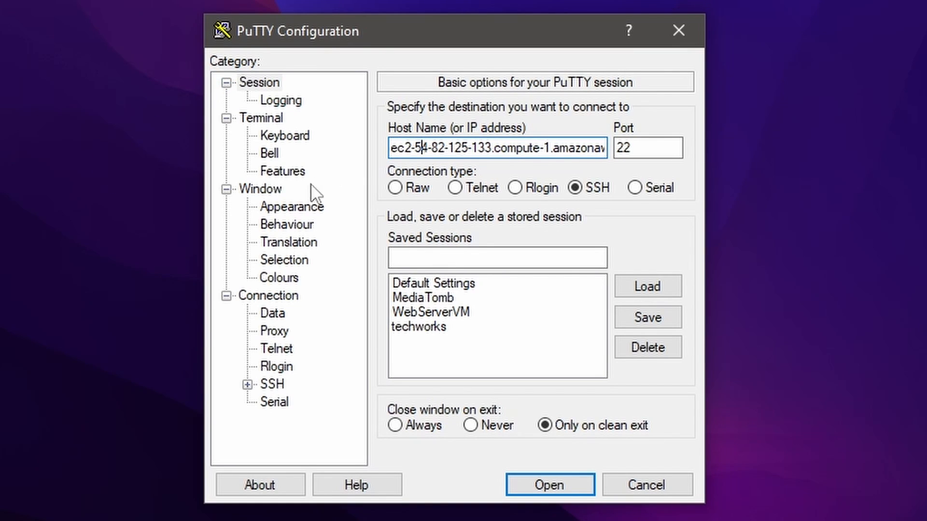
Step: Set the connection's auto-login username to ec2-user
click(270, 314)
click(267, 295)
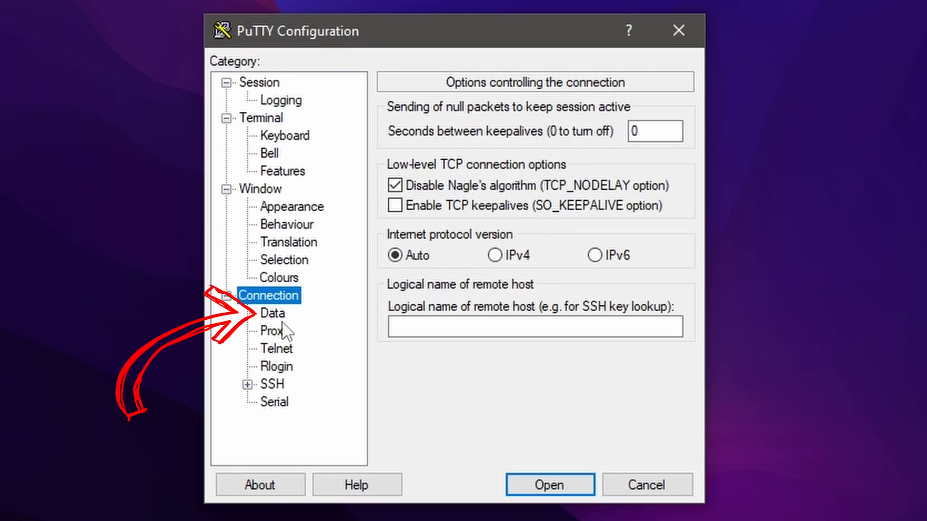
click(272, 313)
click(572, 129)
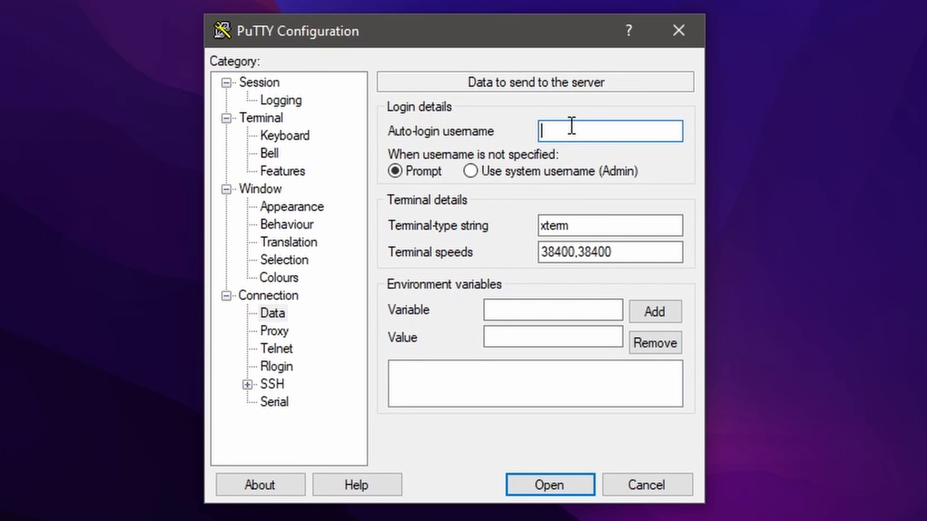
text(ec2-user)
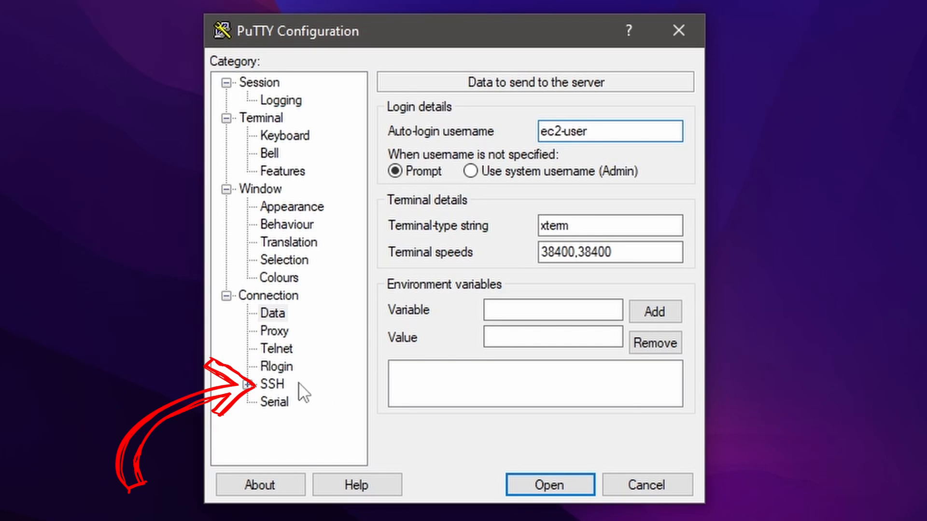
Step: Browse for the SSH authentication private key file in the D: drive's Downloads folder with all file types shown
click(261, 389)
click(246, 385)
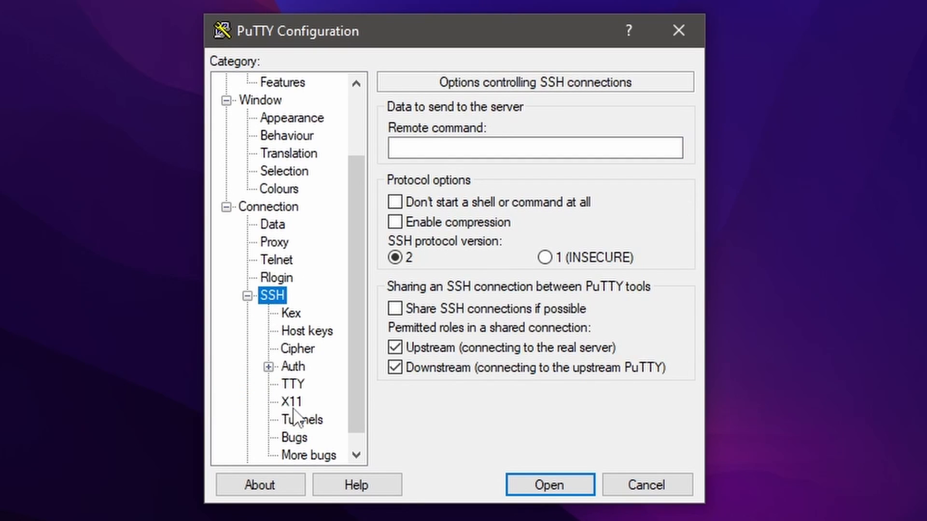
click(292, 367)
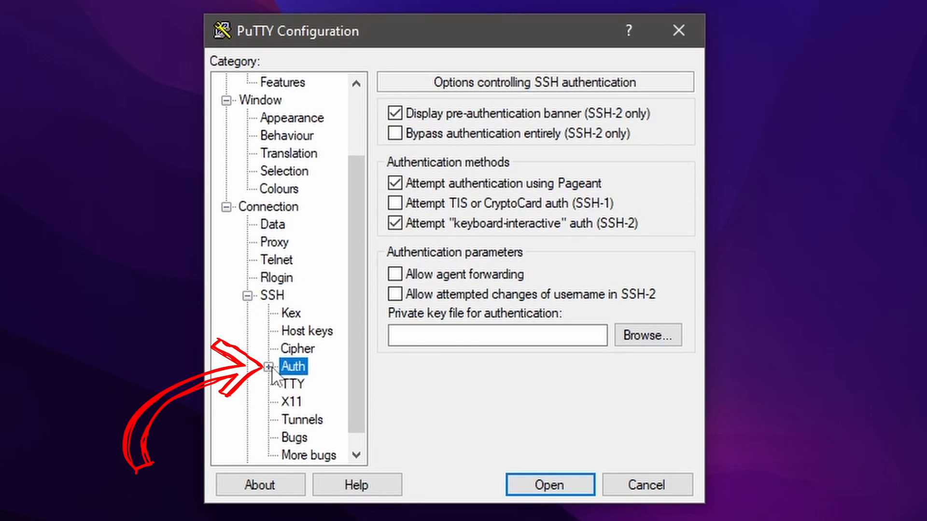
click(454, 335)
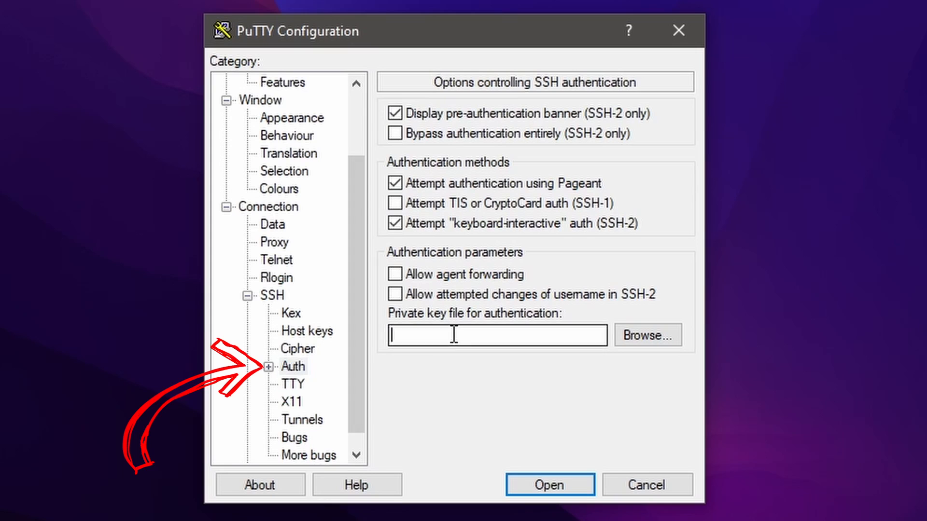
click(628, 340)
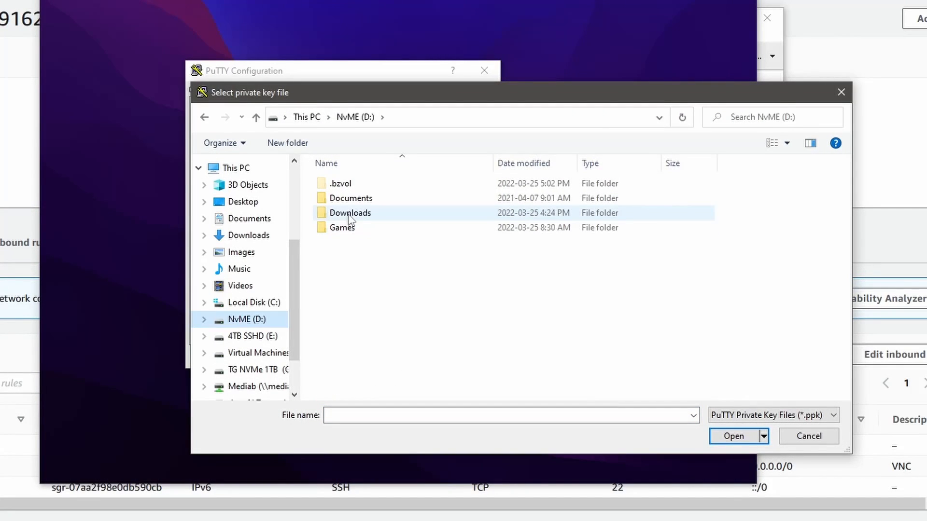
double_click(348, 214)
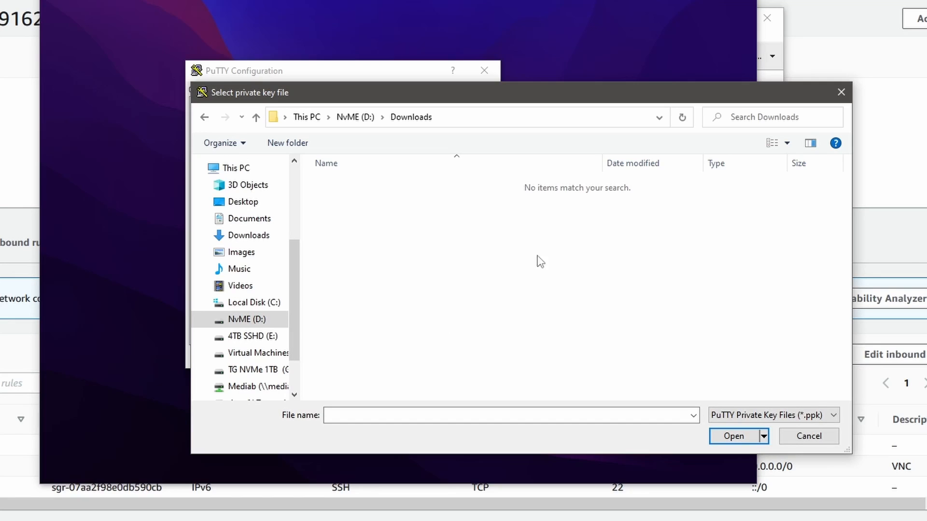
click(756, 416)
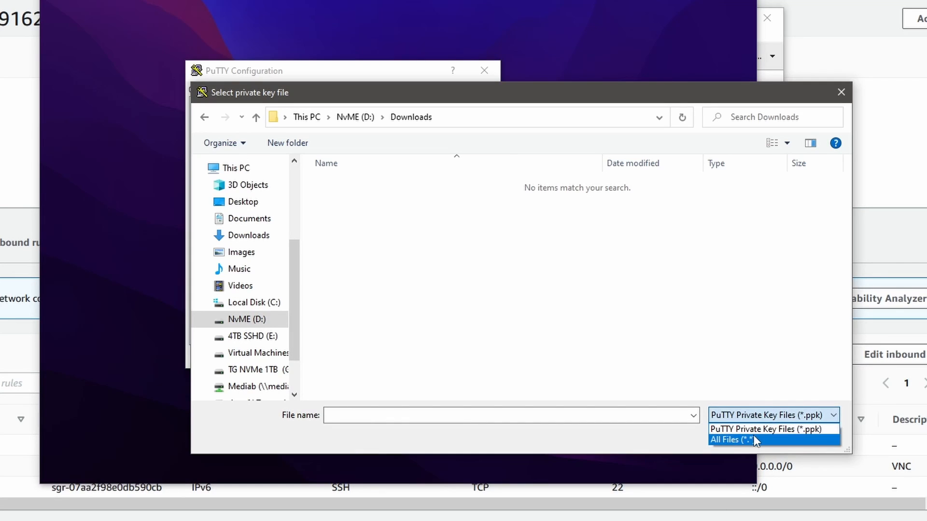
click(732, 440)
click(405, 190)
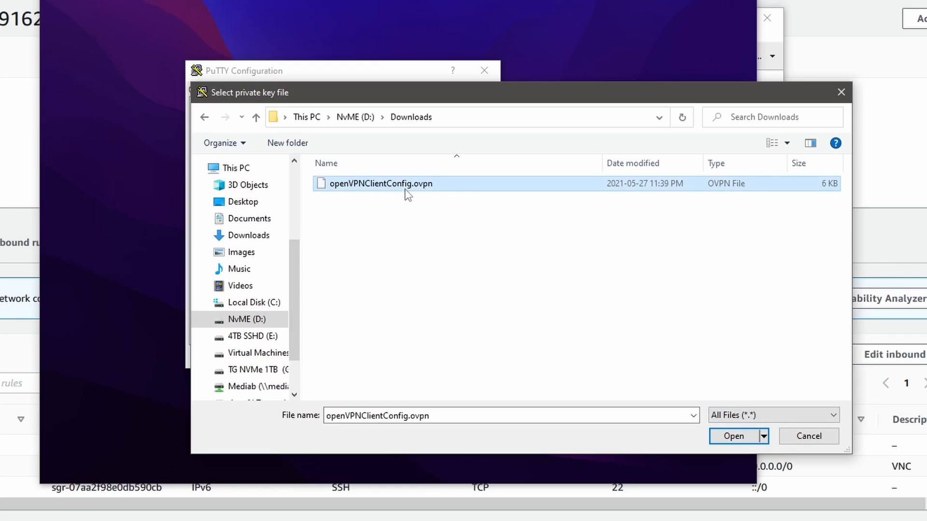
click(632, 346)
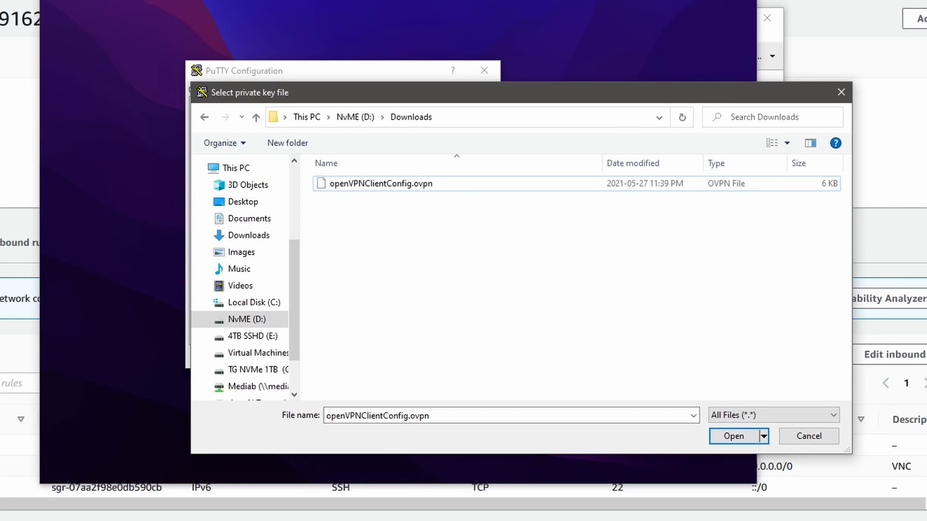
Step: Find and launch PuTTYgen
key(super)
text(p)
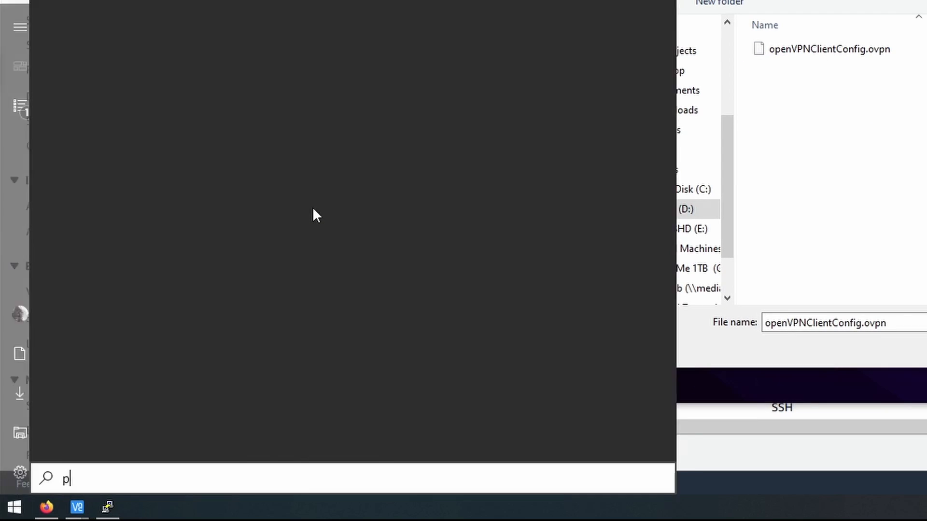
text(utty)
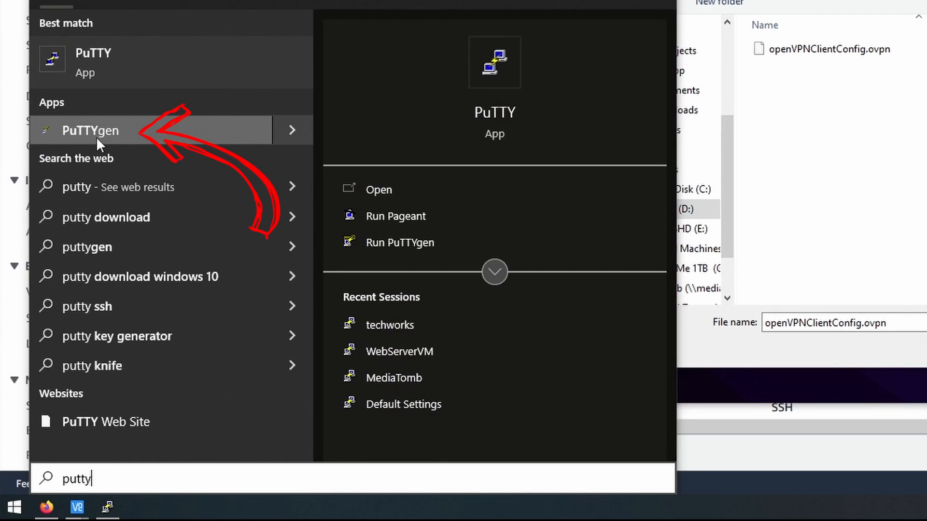
click(96, 138)
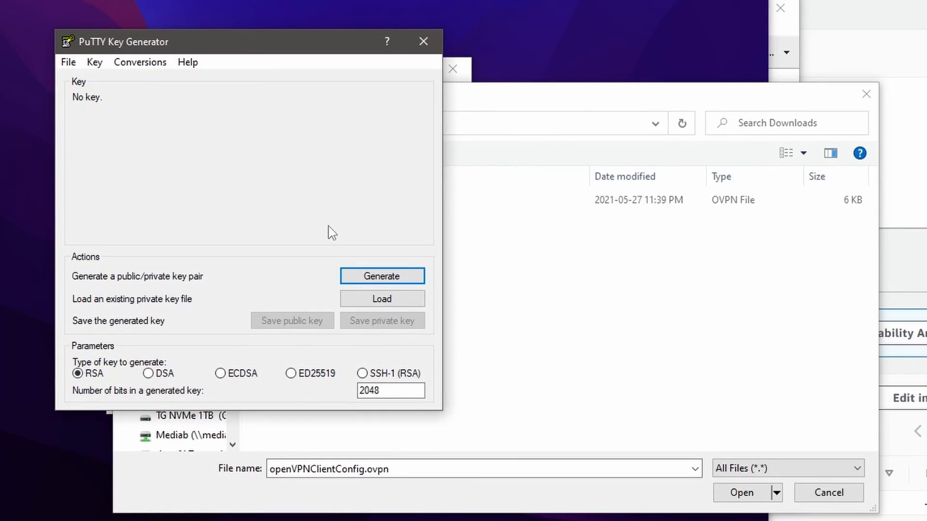
Step: Load the existing private key MacOSMonterey.pem from C:\Users\Admin into the key generator and dismiss the import notice
click(373, 299)
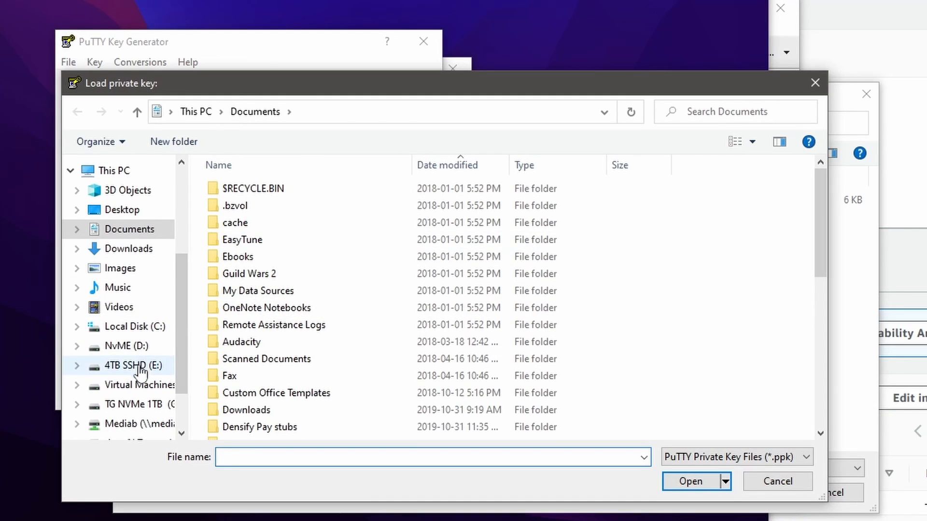
click(127, 346)
double_click(269, 224)
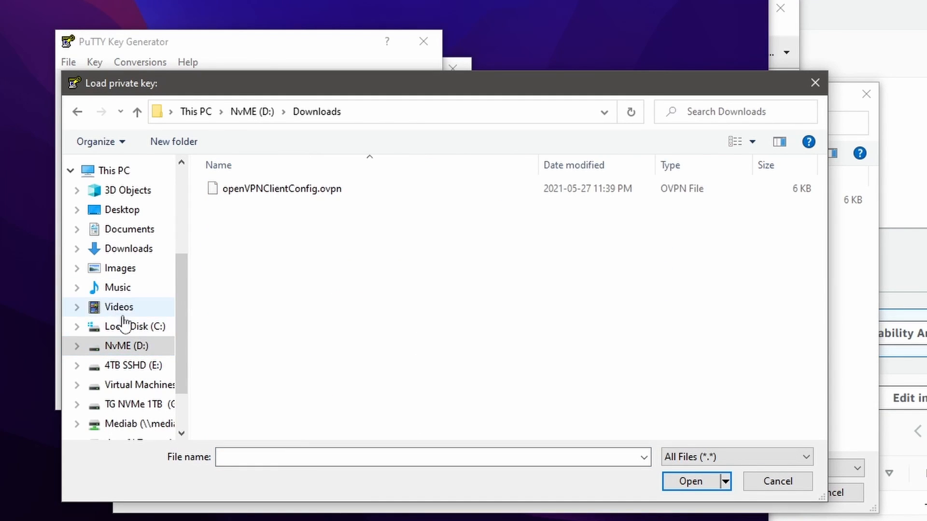
click(125, 326)
scroll(279, 377, down, 2)
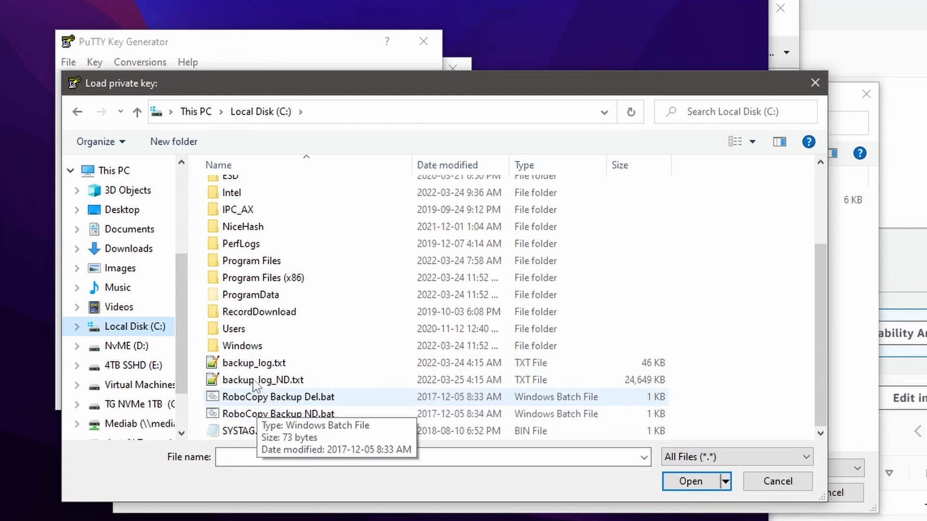
double_click(251, 330)
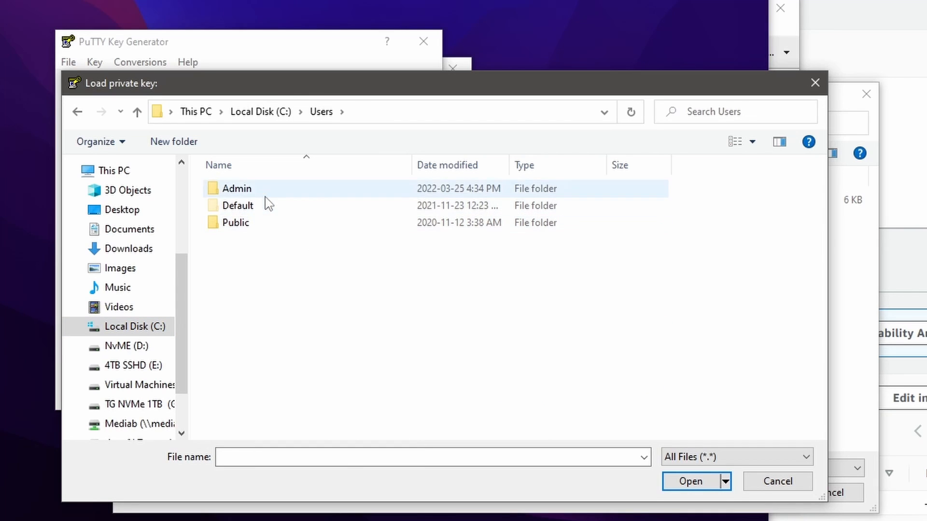
double_click(236, 188)
scroll(306, 391, down, 12)
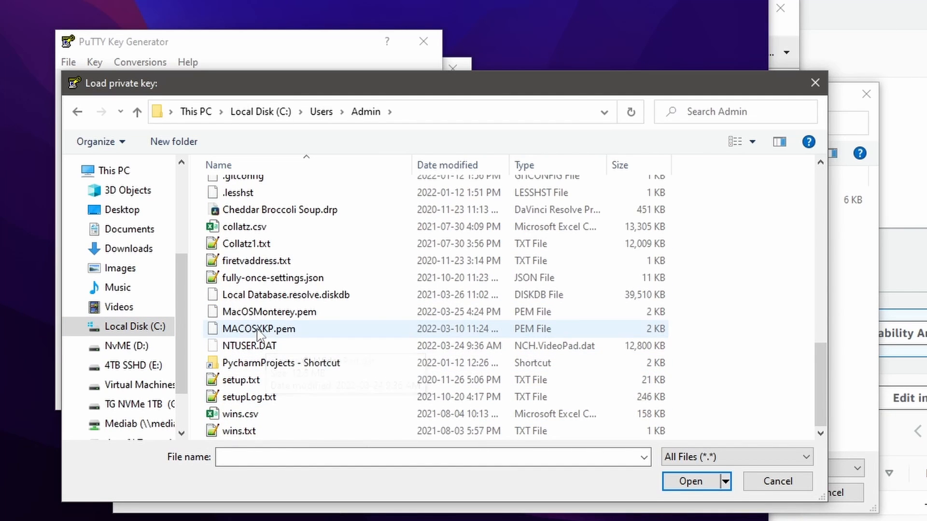
click(259, 313)
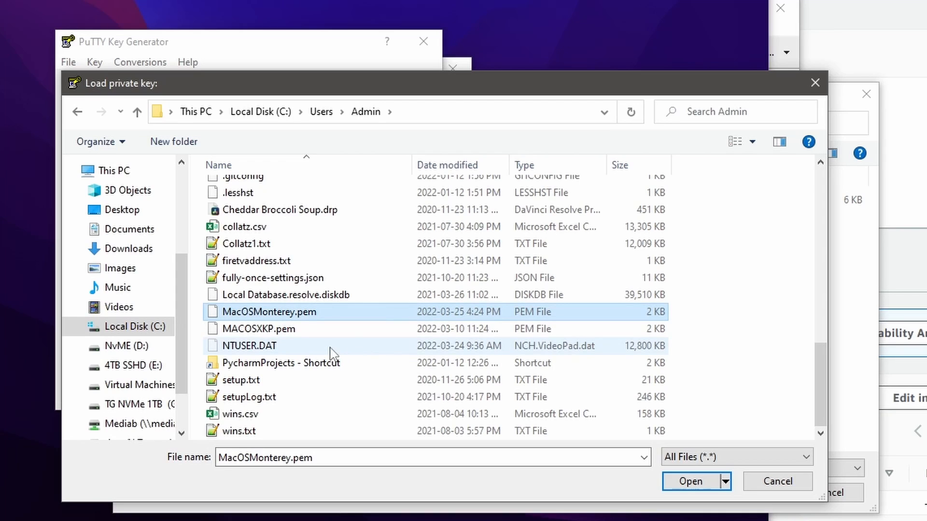
click(690, 482)
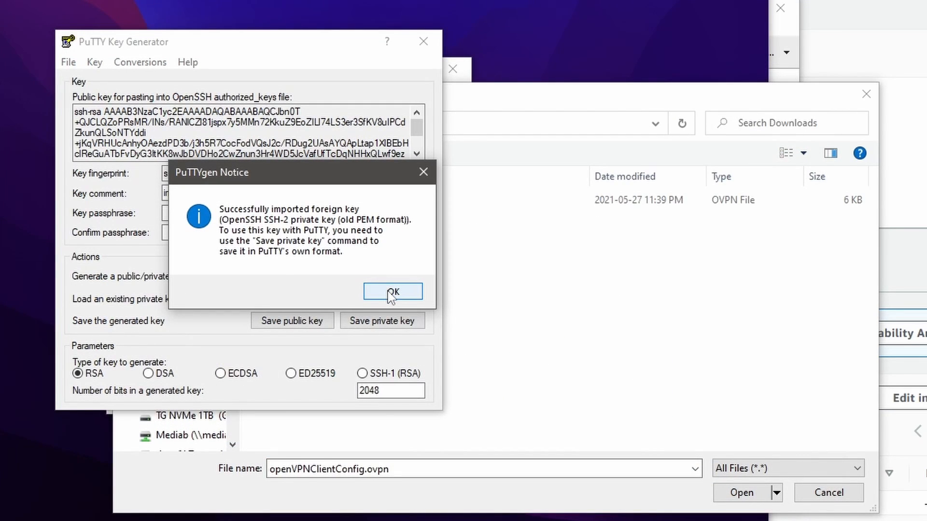
click(392, 292)
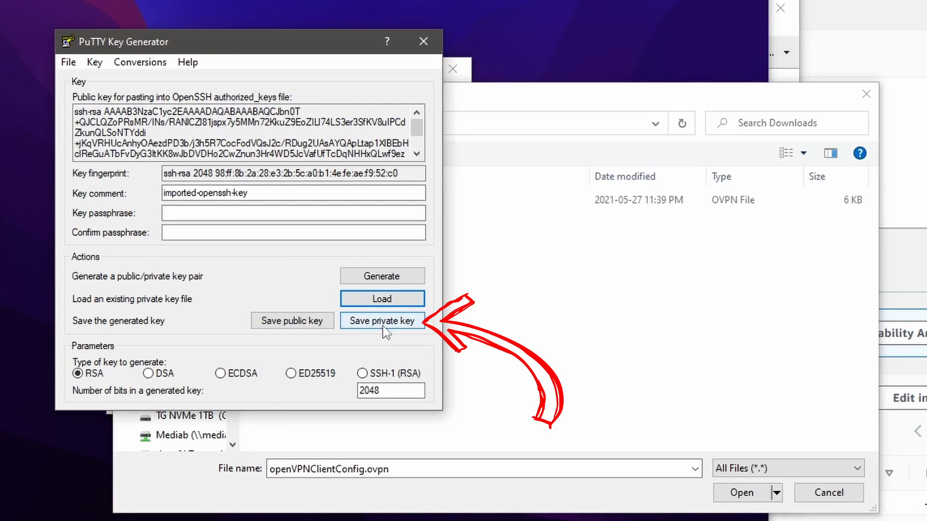
Step: Start saving the private key without a passphrase and show all file types in the save dialog's Admin folder
click(384, 321)
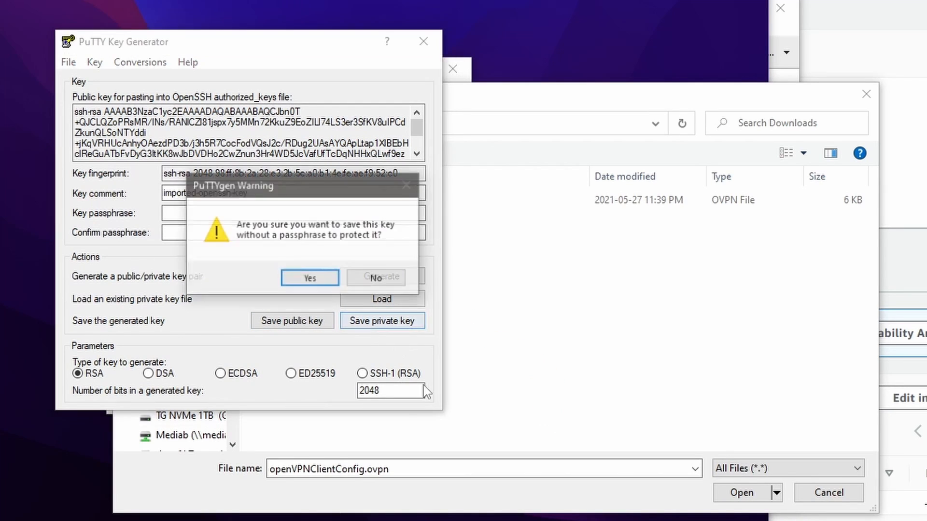
click(309, 279)
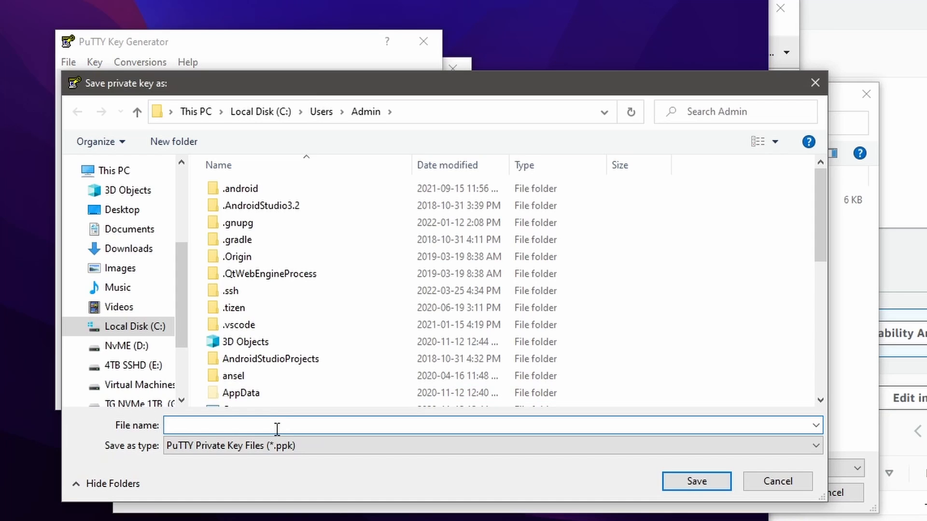
scroll(352, 368, down, 6)
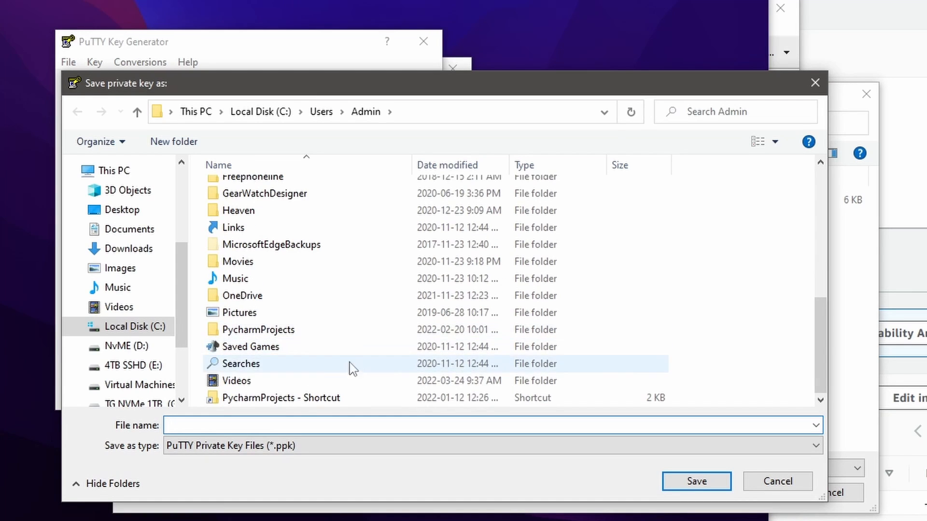
click(338, 447)
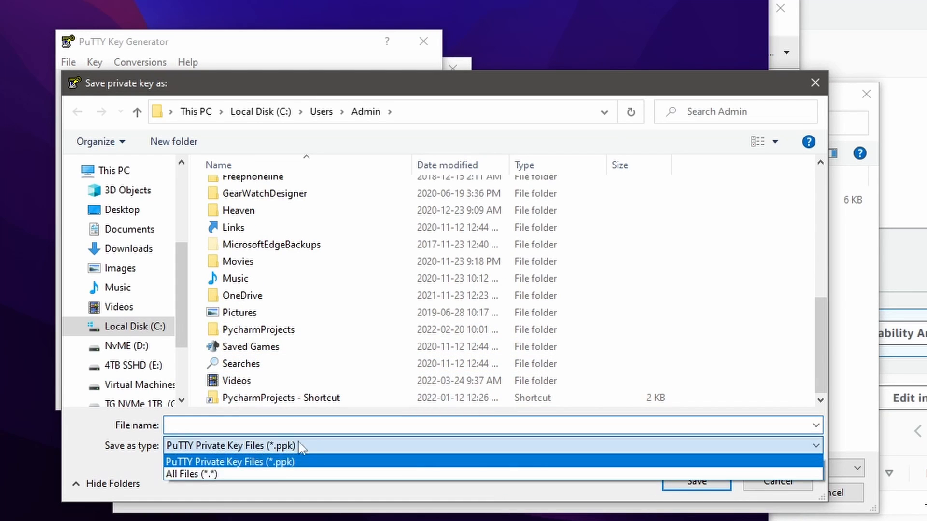
click(290, 477)
scroll(293, 340, down, 8)
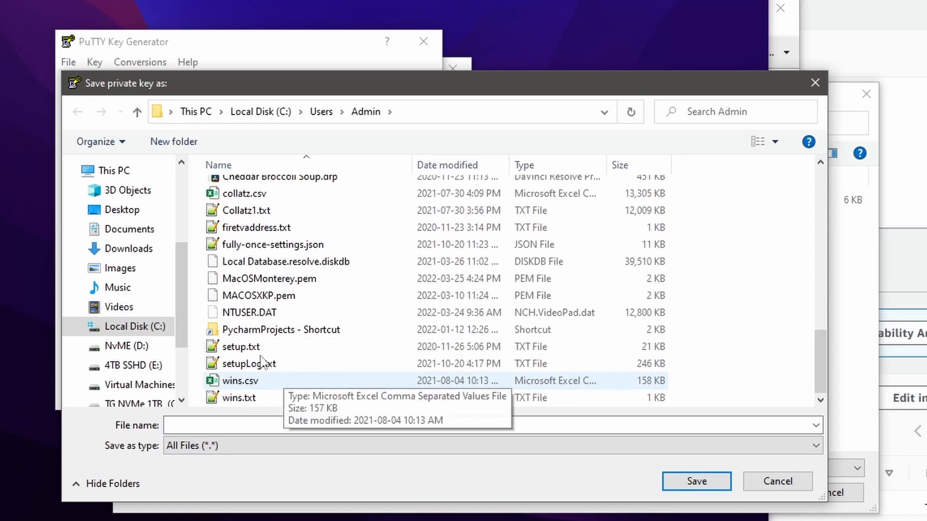
Step: Save the private key as MacOSMonterey.ppk in C:\Users\Admin, based on the existing .pem file's name, and close the key generator
click(271, 281)
click(282, 425)
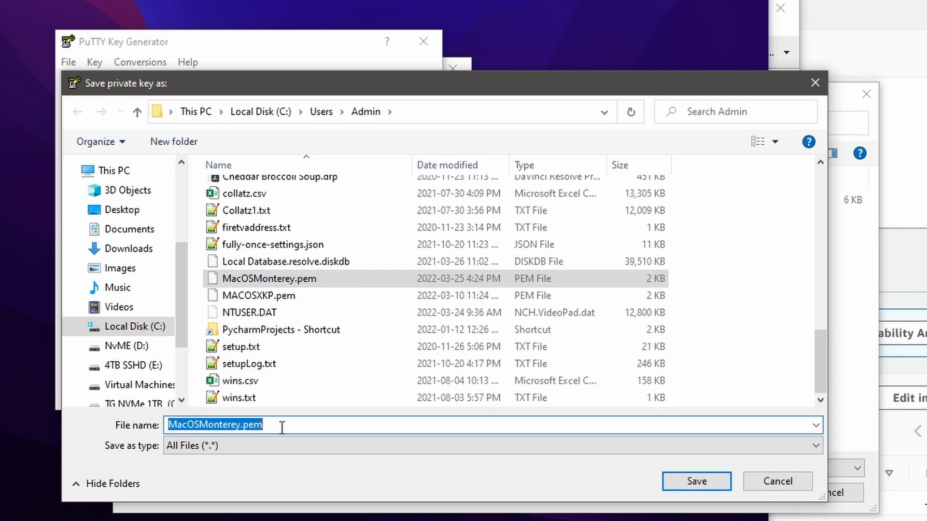
click(282, 426)
key(BackSpace)
key(BackSpace)
key(BackSpace)
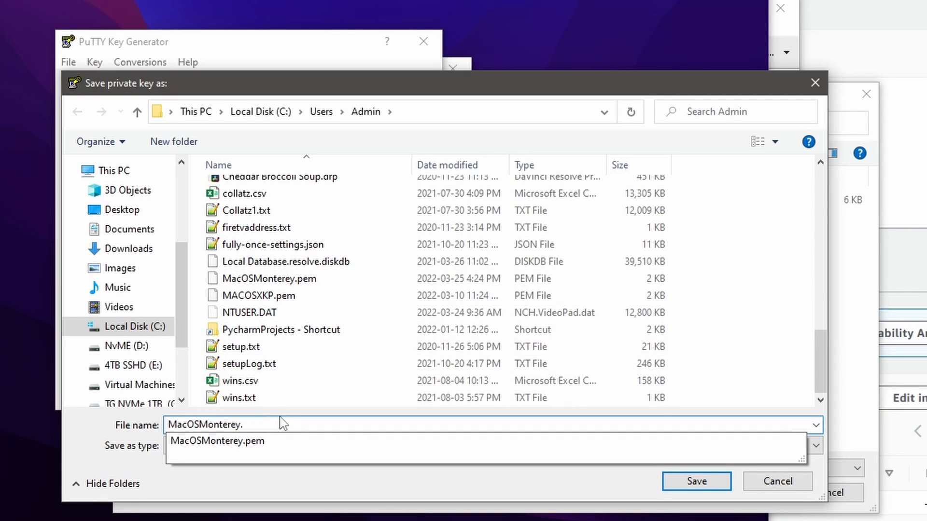
text(ppk)
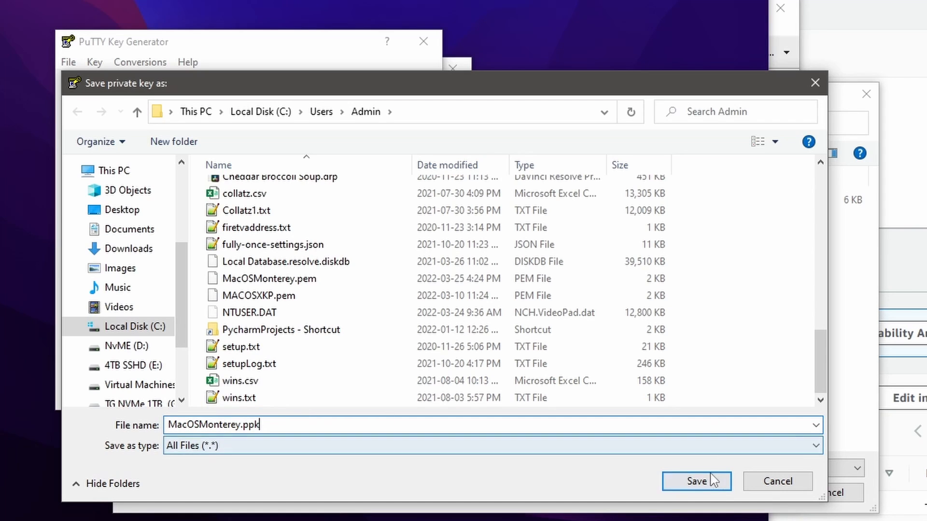
click(697, 481)
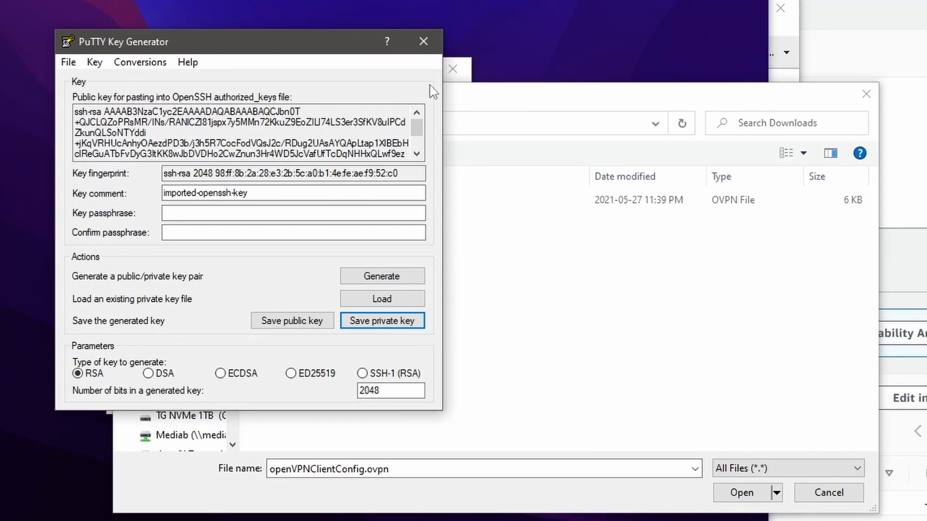
click(425, 41)
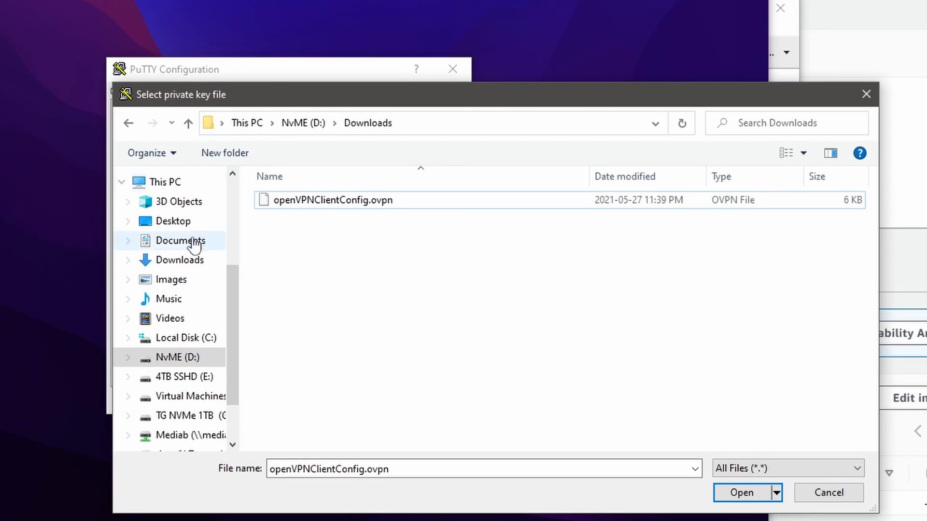
Step: Set C:\Users\Admin\MacOSMonterey.ppk as the private key file for SSH authentication
click(184, 340)
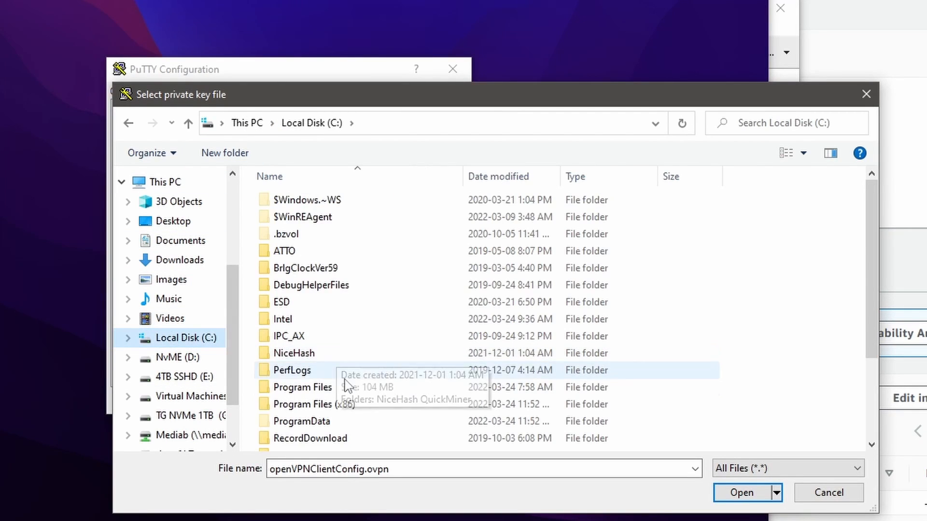
scroll(347, 385, down, 3)
double_click(294, 338)
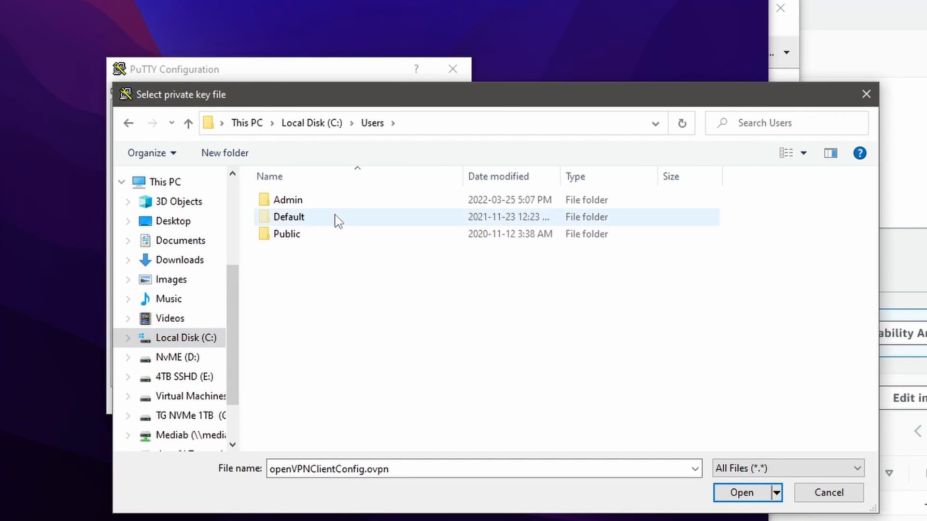
double_click(286, 201)
scroll(314, 348, down, 8)
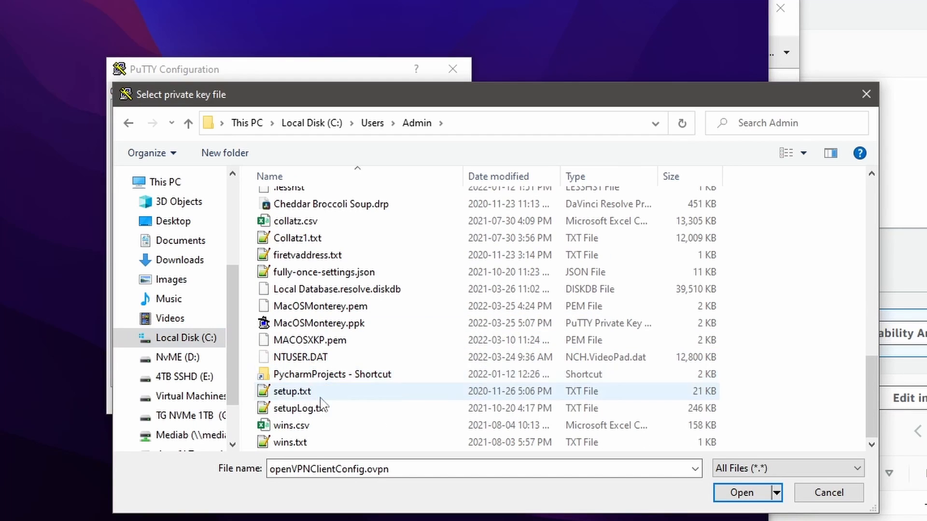
click(321, 324)
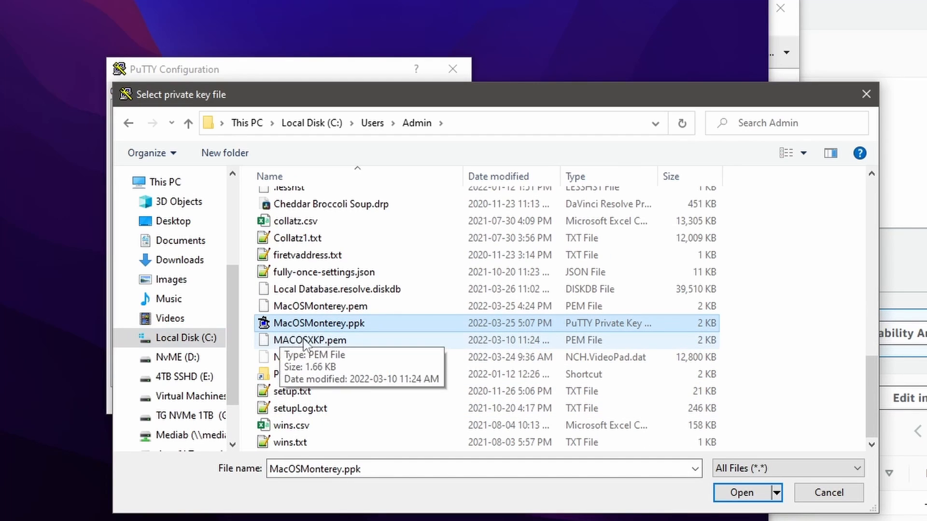
click(739, 494)
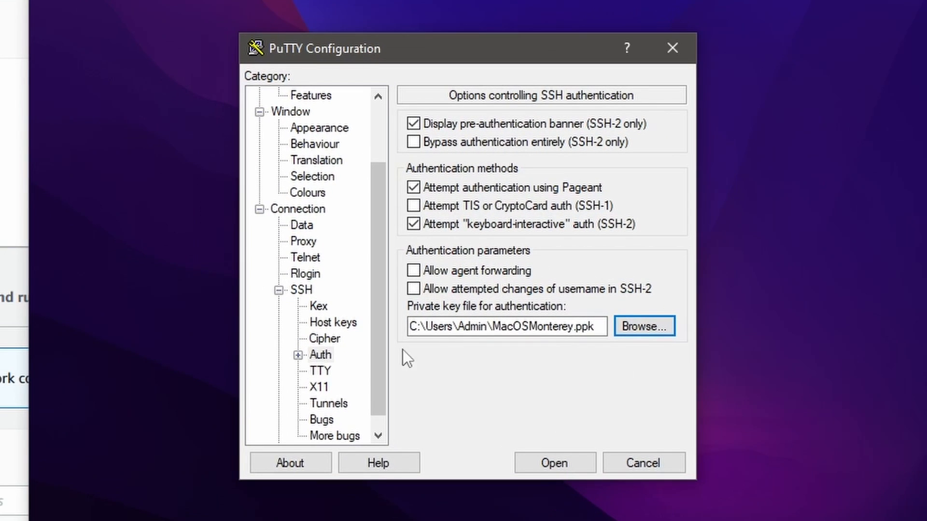
click(317, 289)
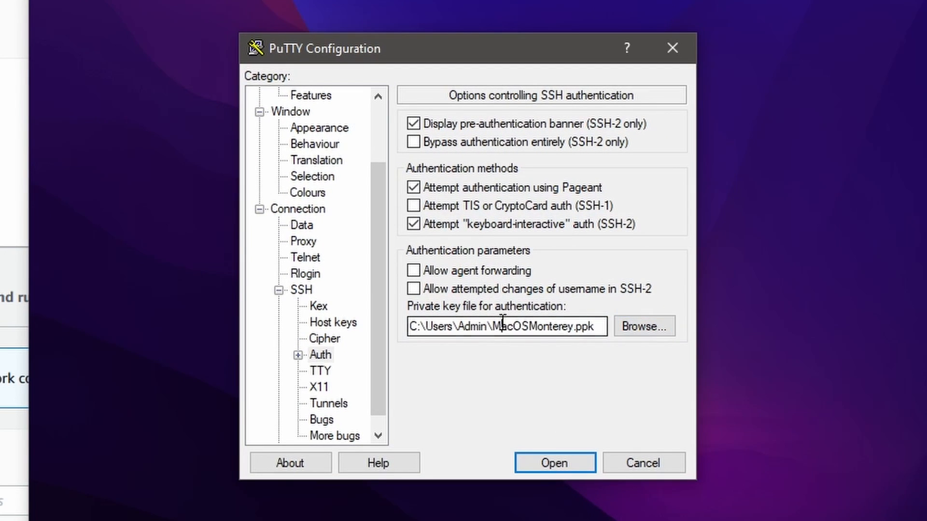
double_click(502, 326)
Step: Add a local SSH tunnel from source port 5900 to destination ec2-54-82-125-133.compute-1.amazonaws.com:5900
click(331, 401)
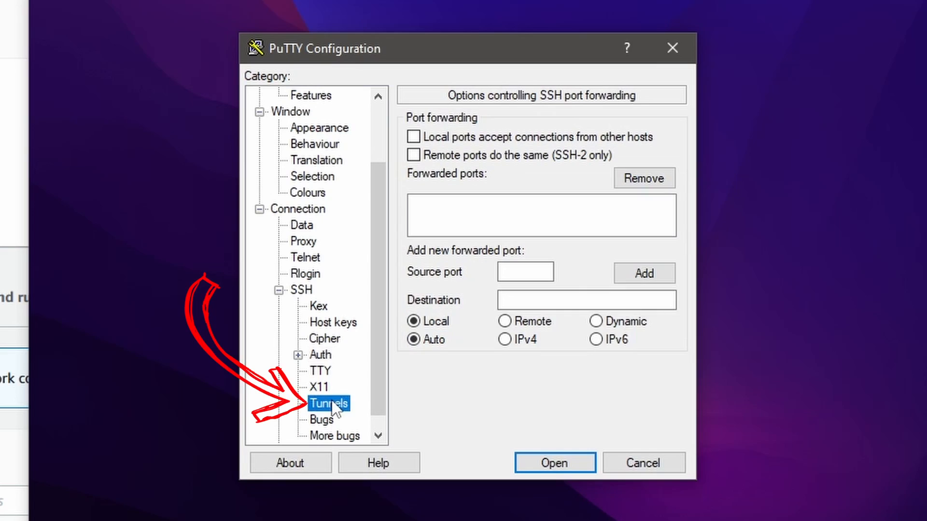
click(506, 273)
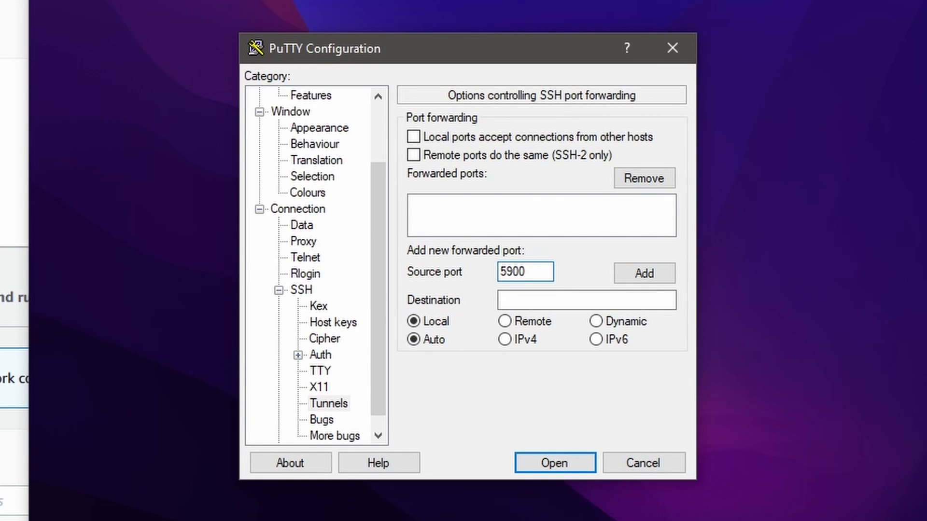
click(532, 300)
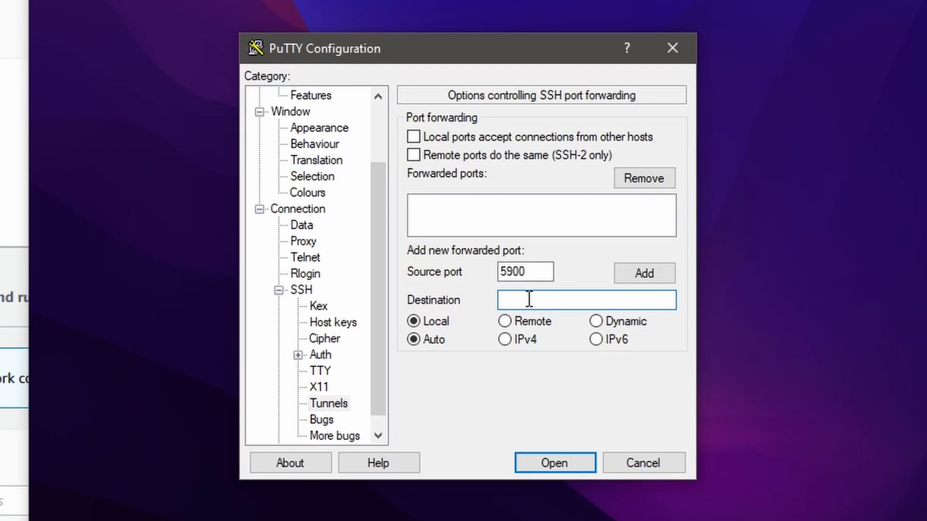
key(ctrl+v)
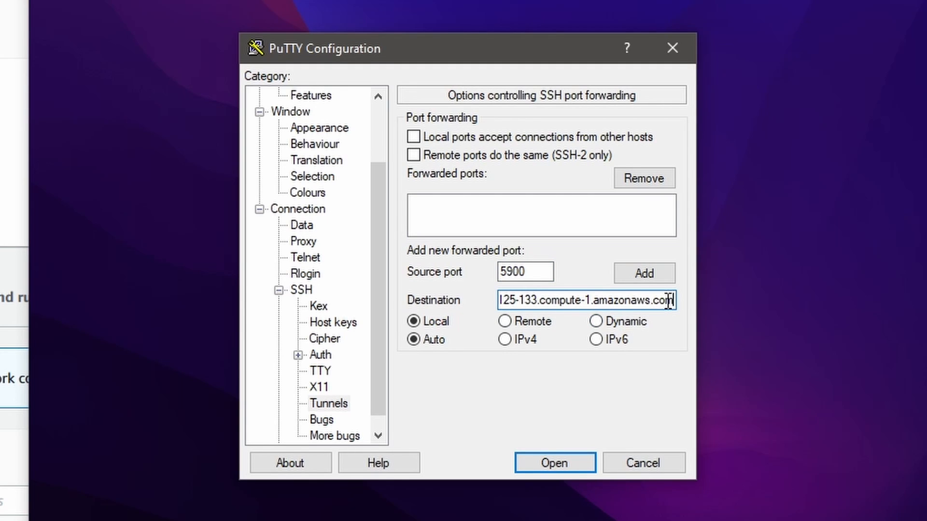
text(:)
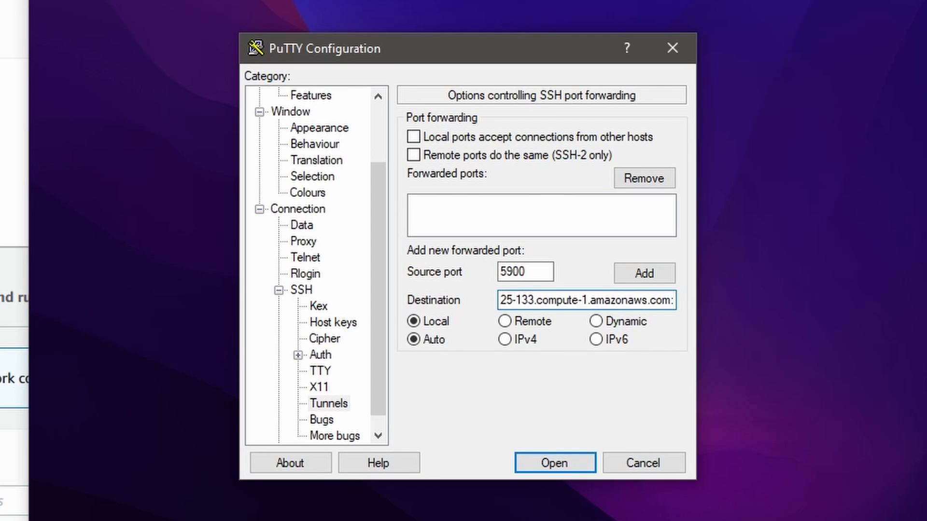
text(5900)
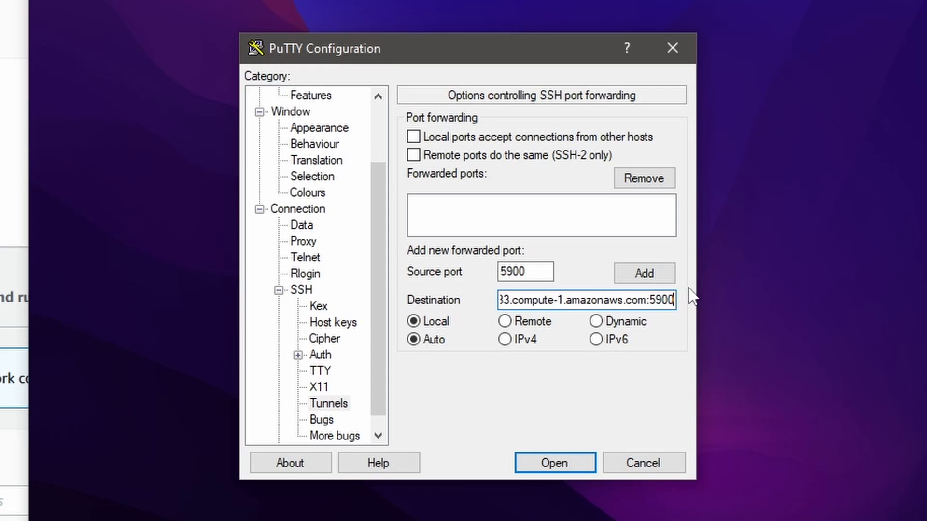
click(636, 277)
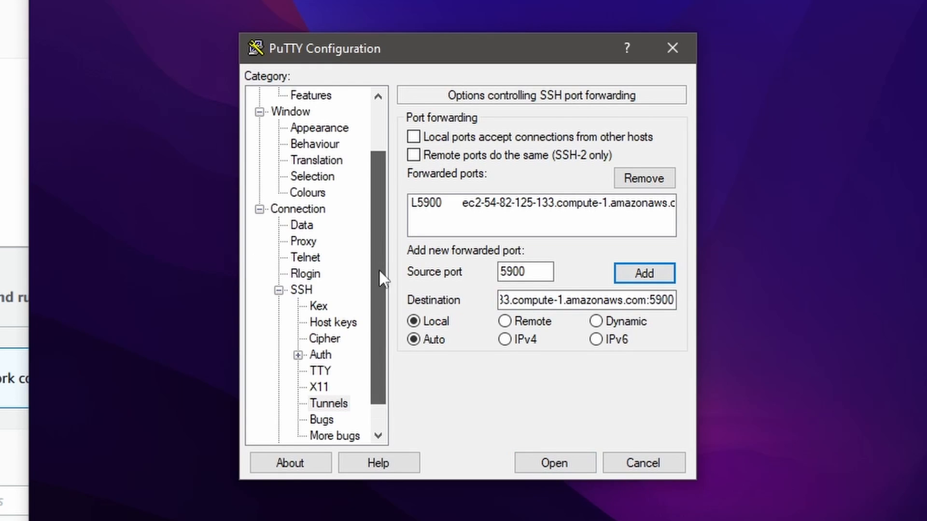
Step: Save the connection settings as a stored session named MACAWS
drag(382, 279, 384, 161)
click(290, 96)
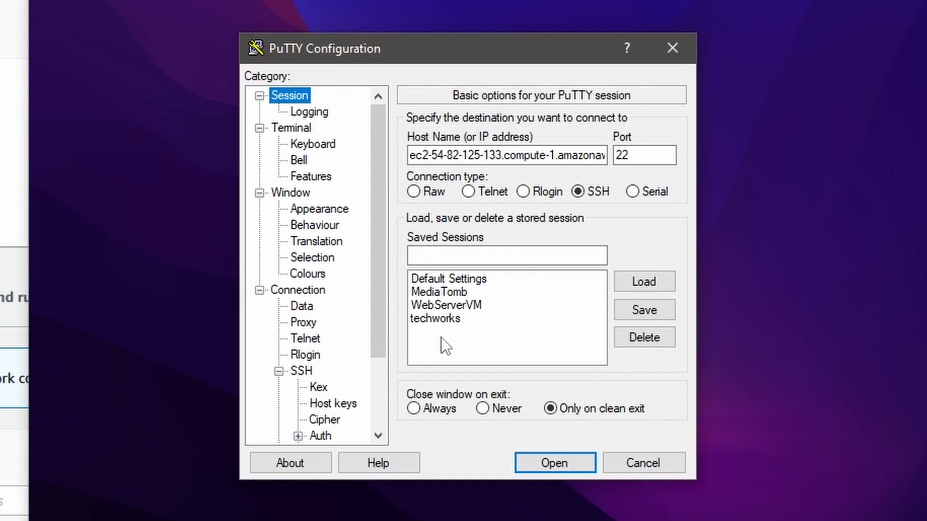
click(463, 255)
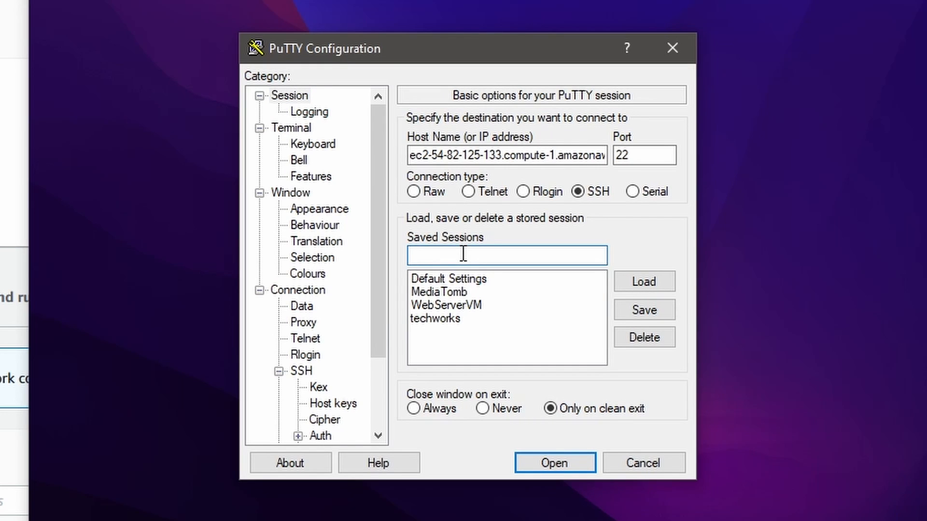
text(MAC)
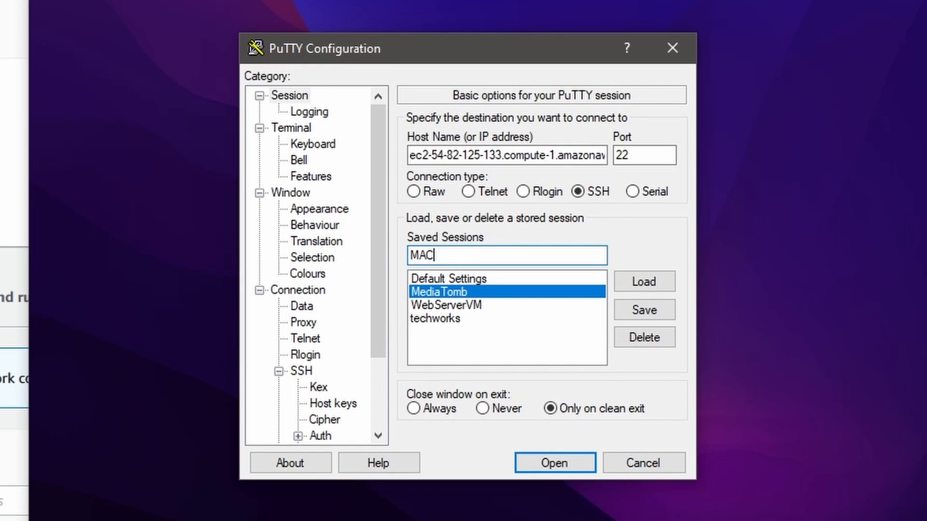
text(AWS)
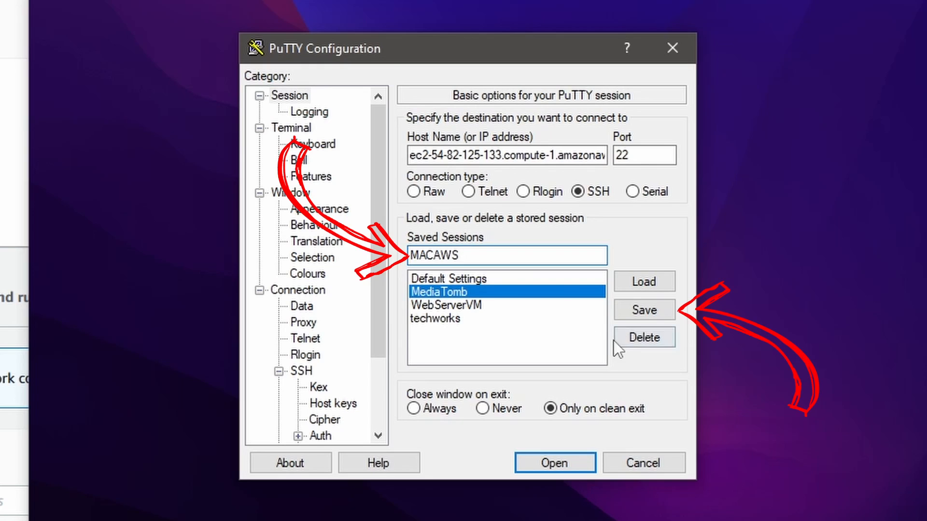
click(641, 310)
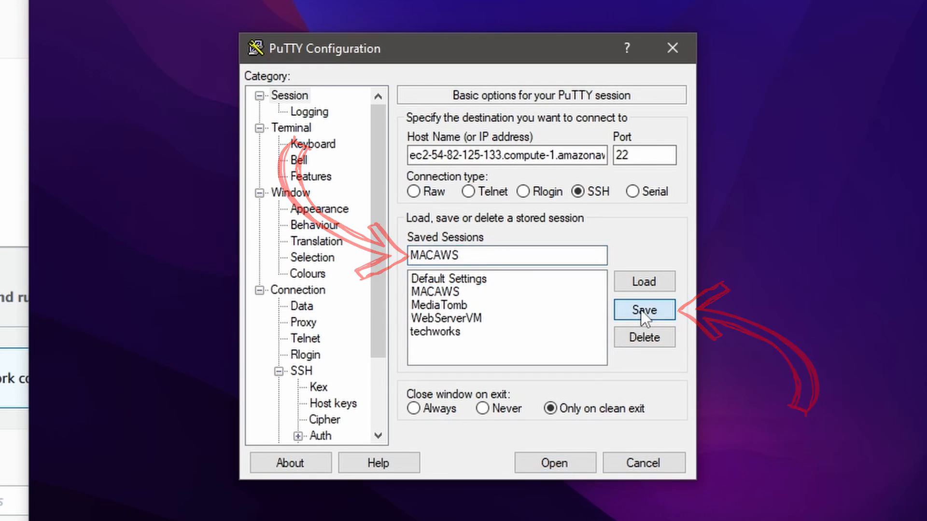
Step: Open the MACAWS session and accept the server's host key into the cache
click(427, 292)
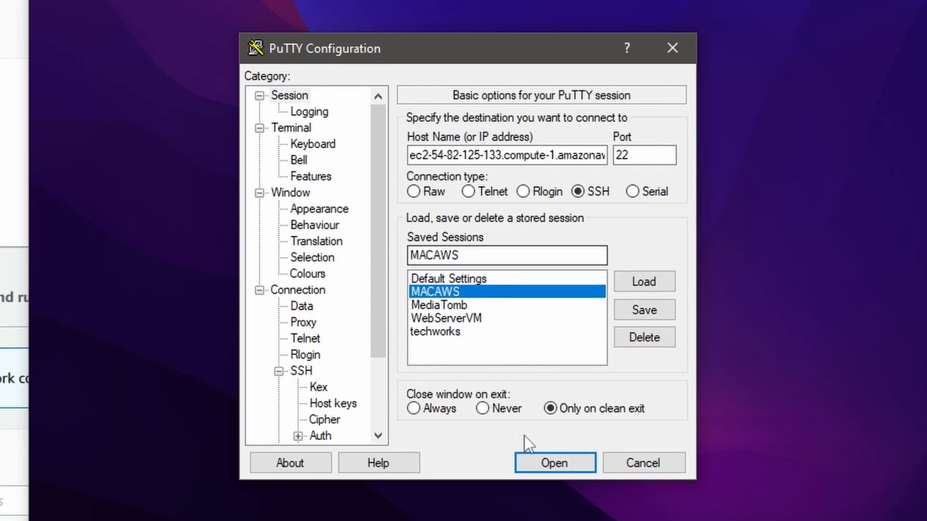
click(551, 463)
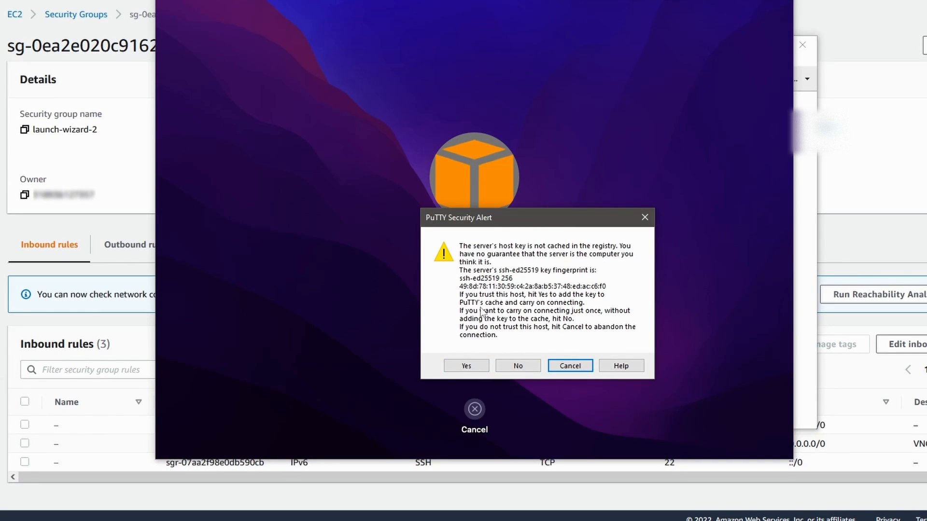
click(466, 366)
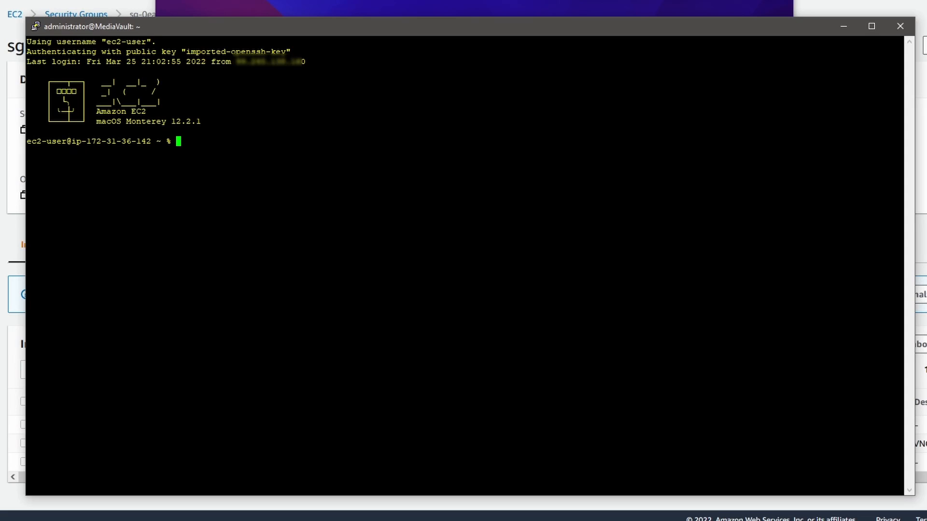
Step: Switch to VNC Viewer and start a connection to localhost in place of the EC2 hostname
click(619, 11)
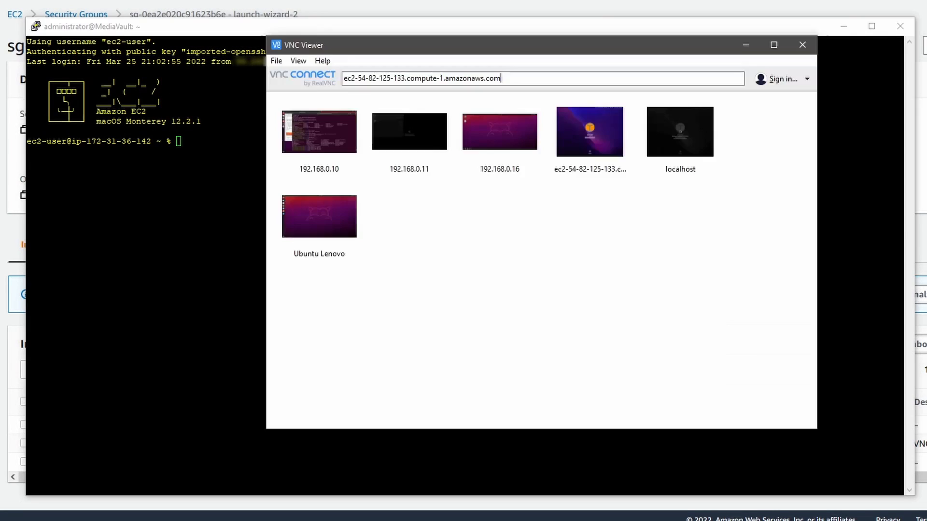
triple_click(510, 79)
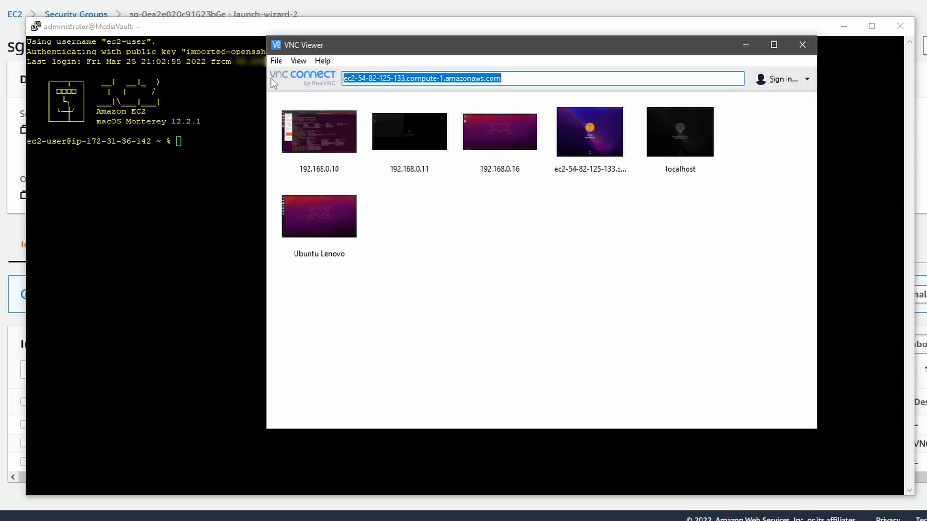
text(localhos)
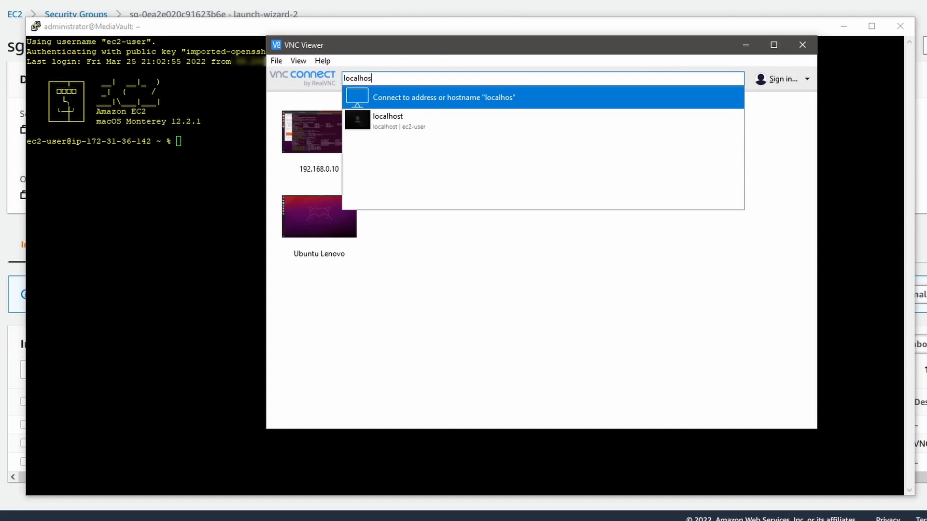
text(t)
key(Return)
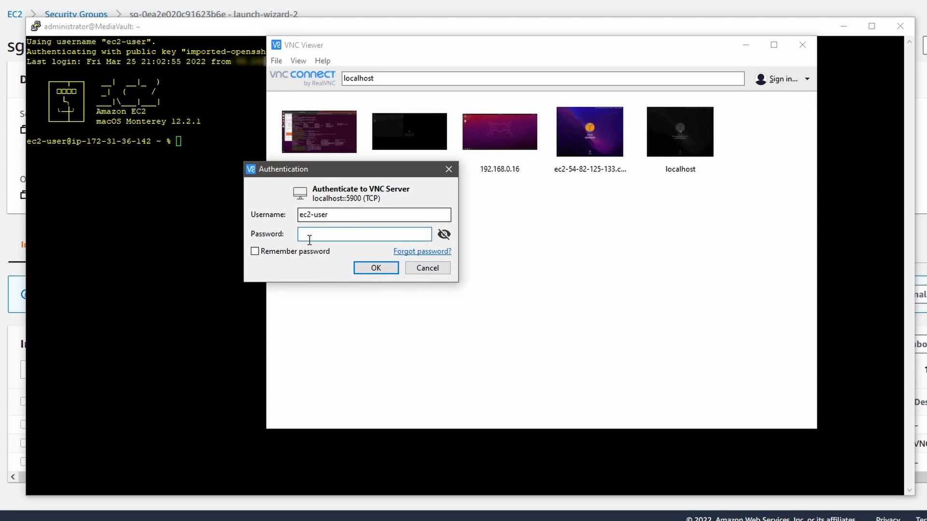
Step: Enter the ec2-user account password and authenticate to the VNC server on localhost
click(304, 237)
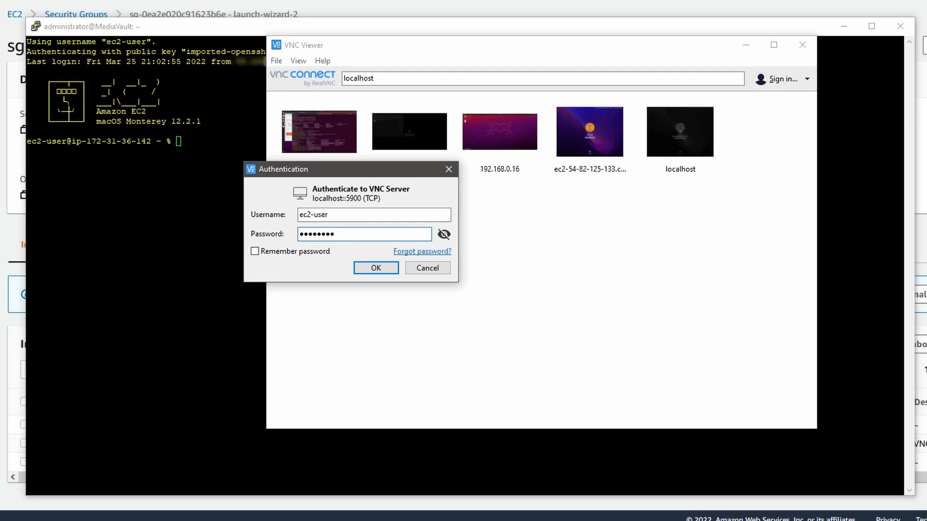
text(1)
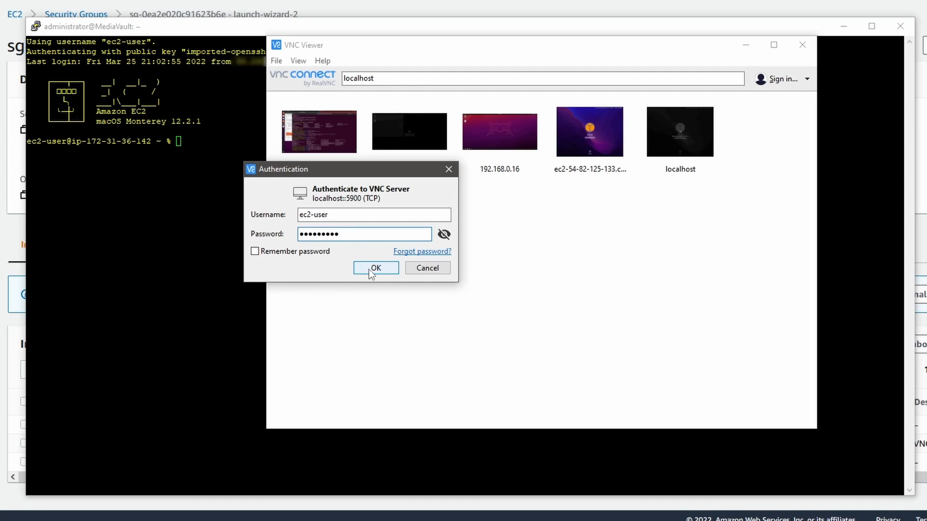
click(372, 269)
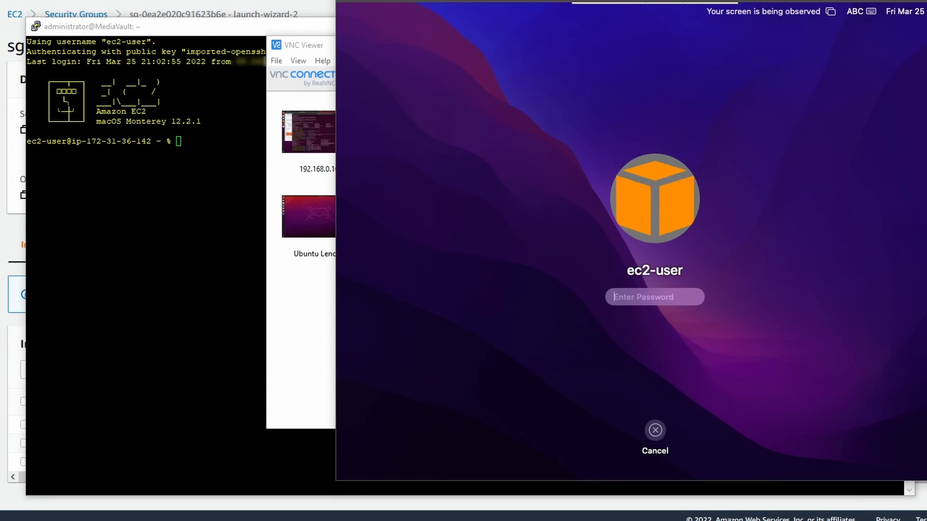
Step: Switch back to the PuTTY terminal and open a new session using the stored MACAWS session
click(205, 32)
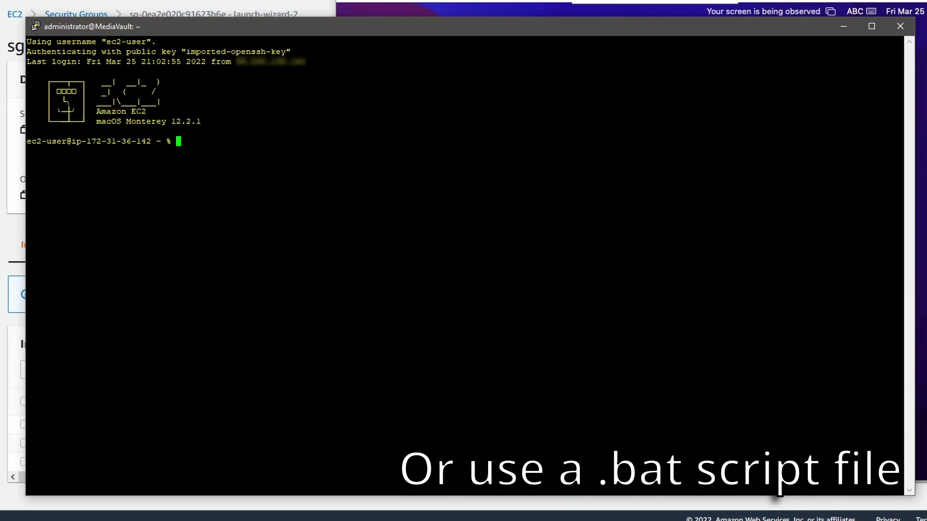
right_click(271, 36)
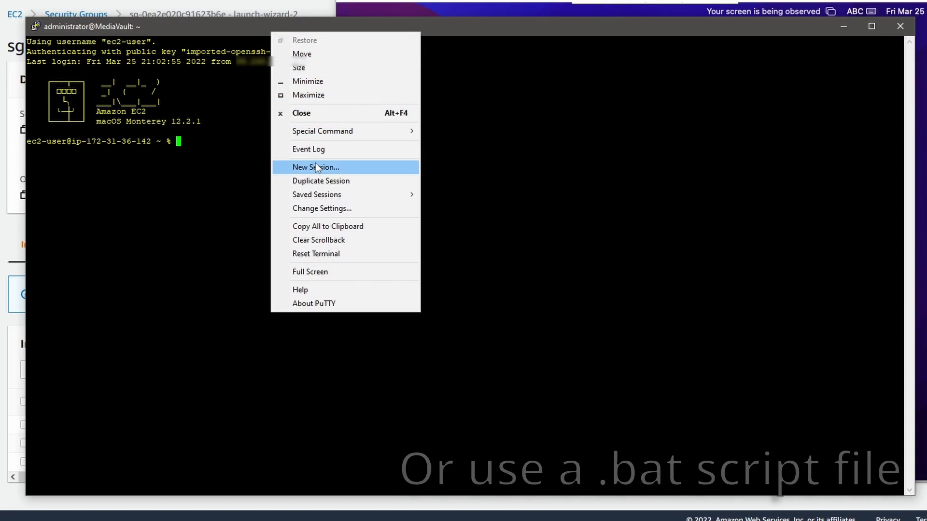
click(299, 168)
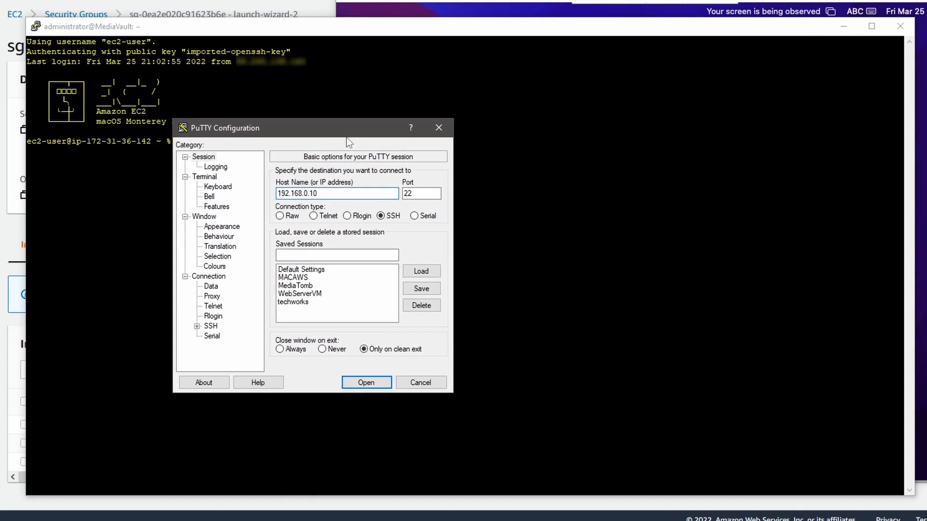
click(295, 278)
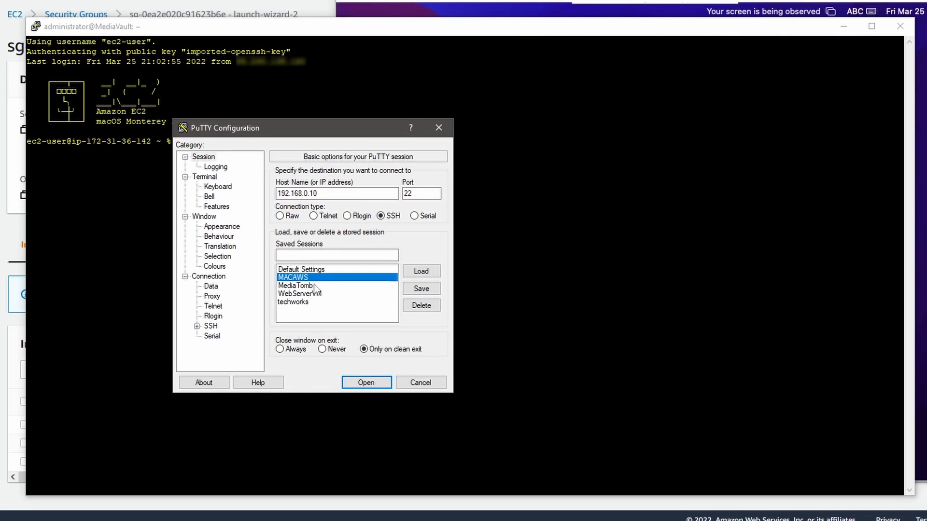
click(366, 382)
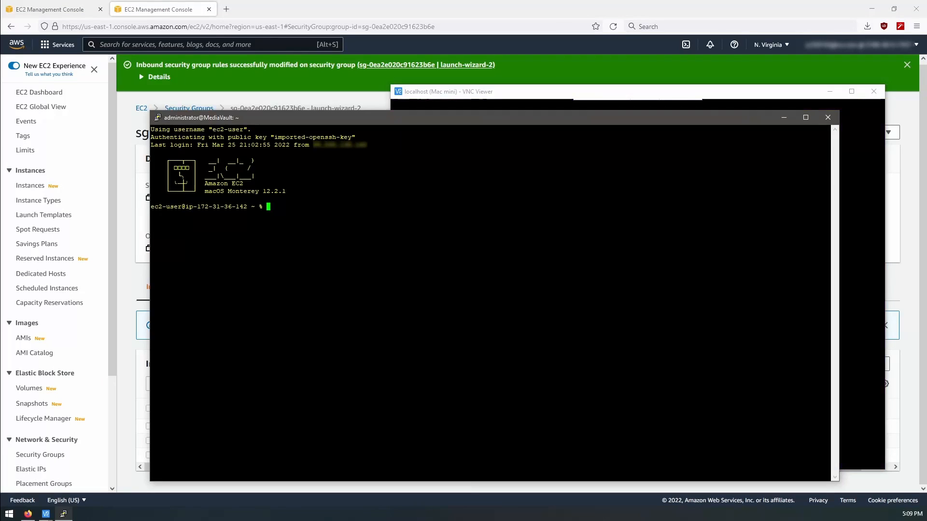